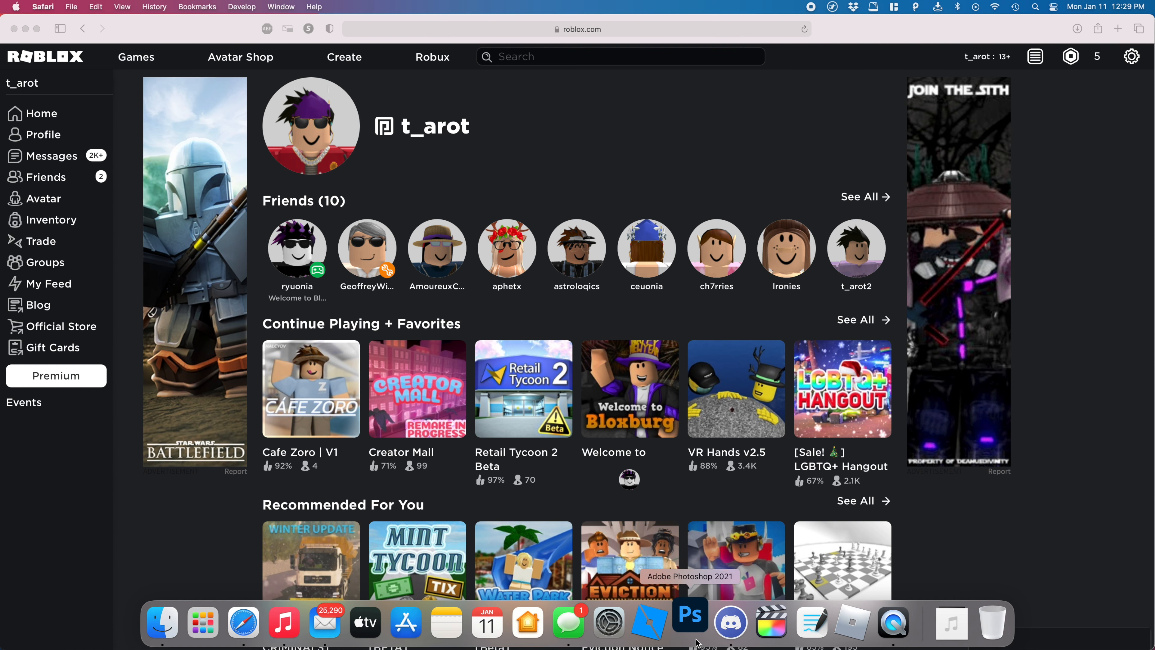
# Switch to the Adobe Photoshop 2021 home screen and bring it to the front
pyautogui.click(894, 623)
pyautogui.click(36, 50)
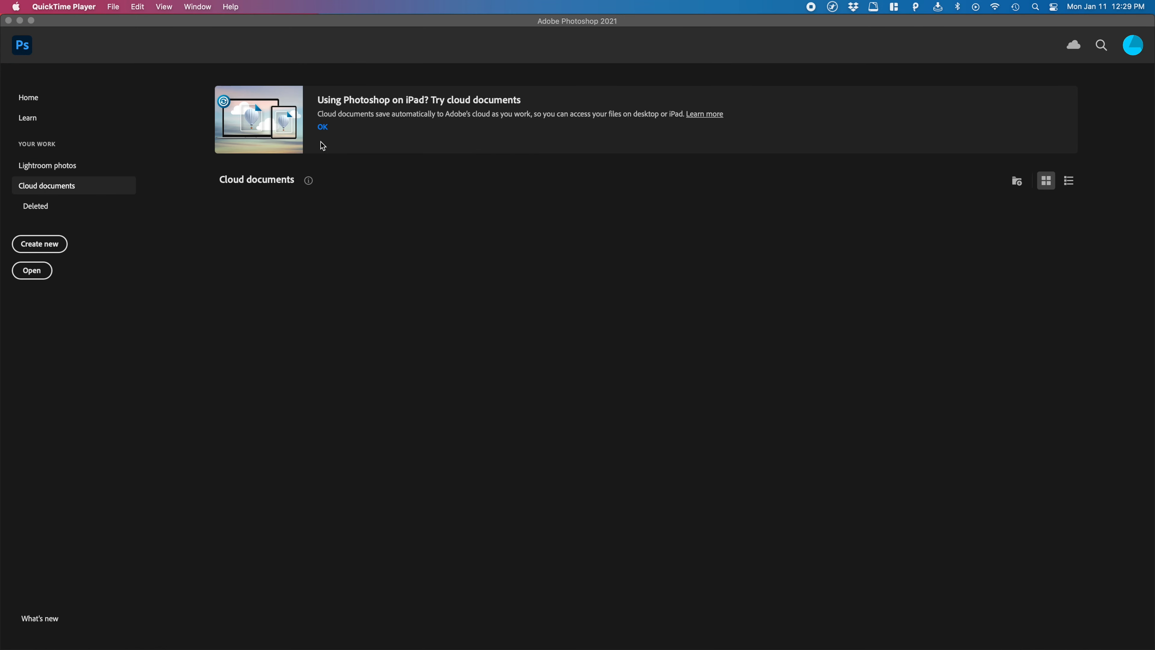
pyautogui.click(167, 339)
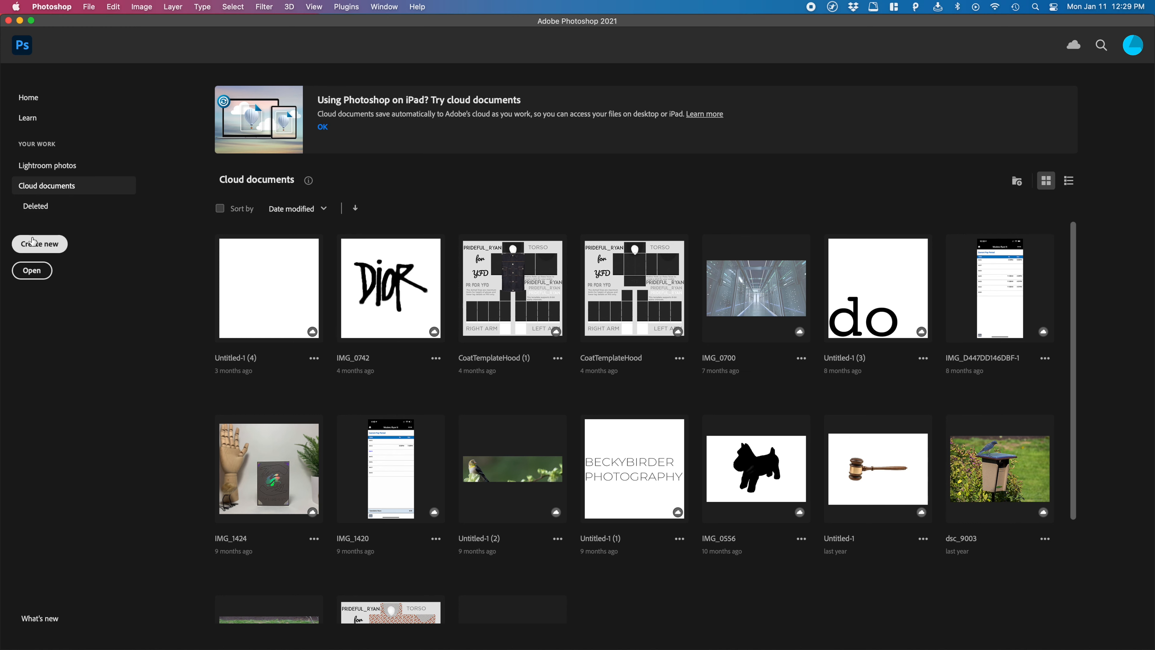
# Locate blanktemplate.png in Finder under DESIGN FILES, 3 - templates, Blank, and open it in Photoshop
pyautogui.moveTo(156, 643)
pyautogui.click(155, 621)
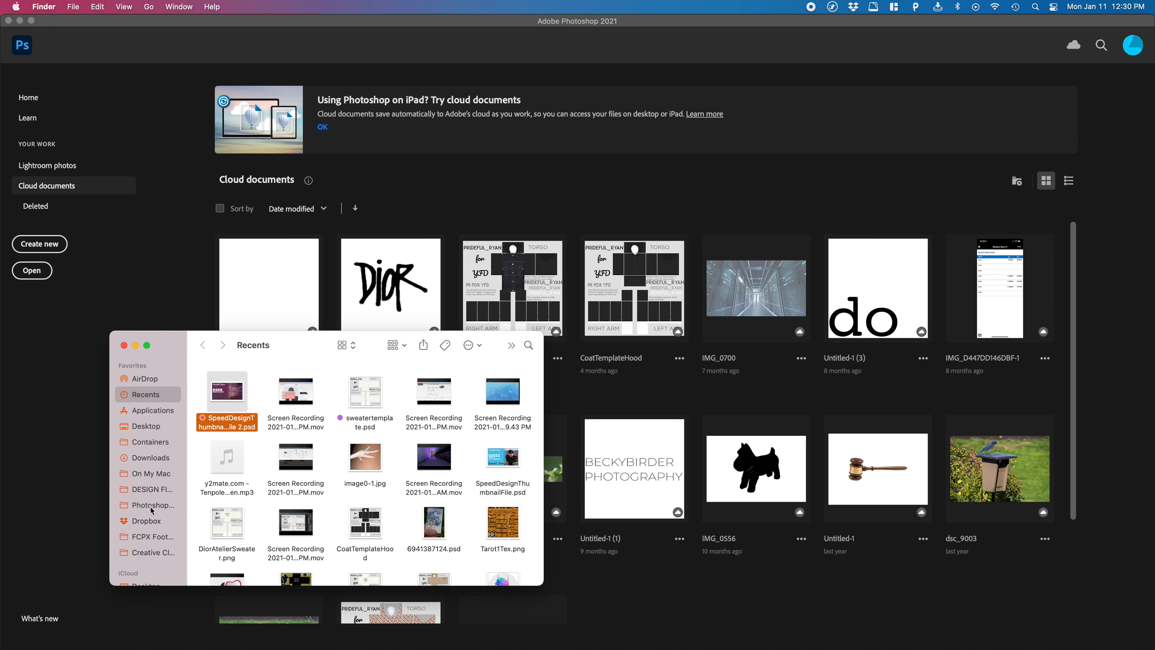
pyautogui.click(153, 490)
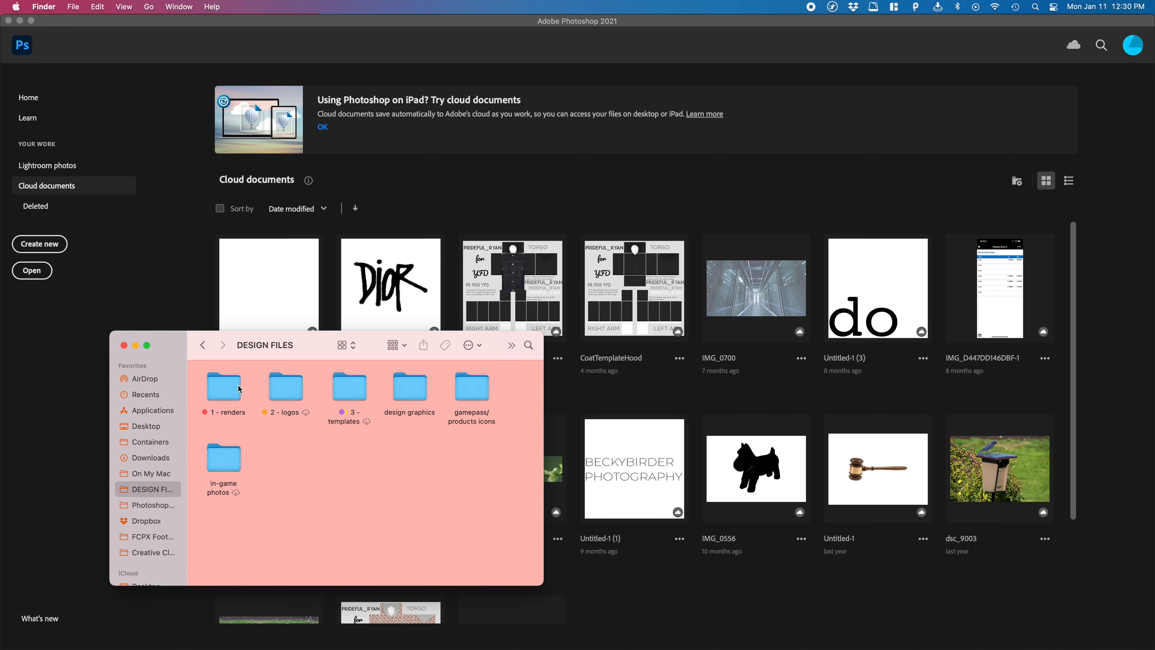
pyautogui.doubleClick(349, 388)
pyautogui.doubleClick(217, 392)
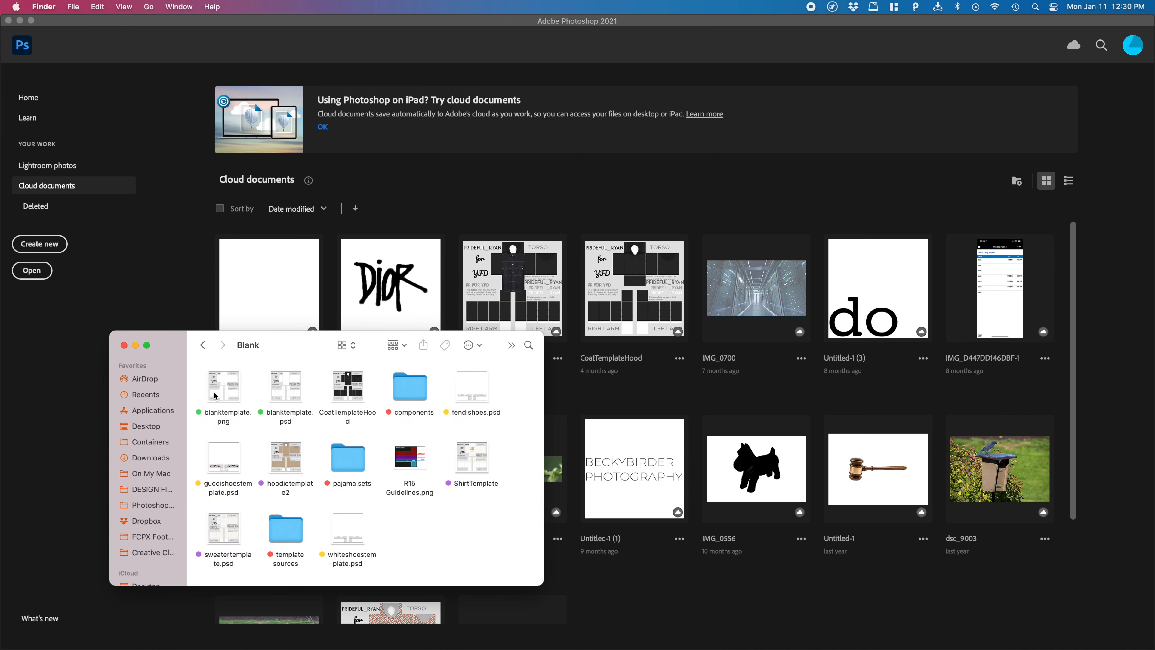
pyautogui.click(233, 395)
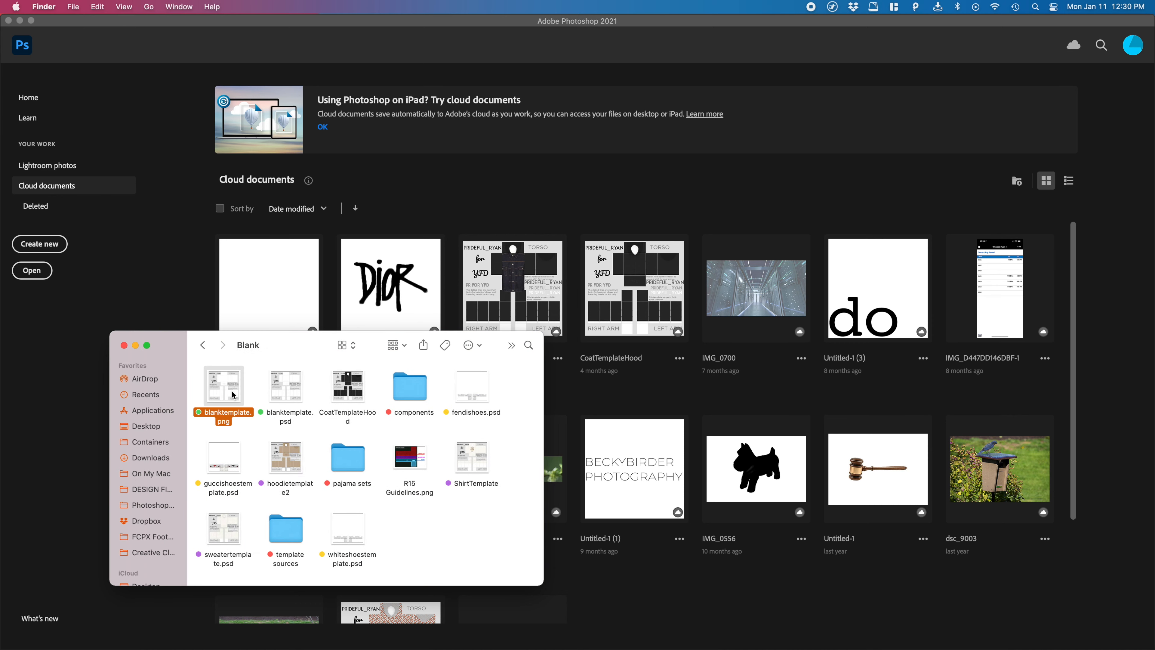
pyautogui.moveTo(233, 395); pyautogui.dragTo(611, 171)
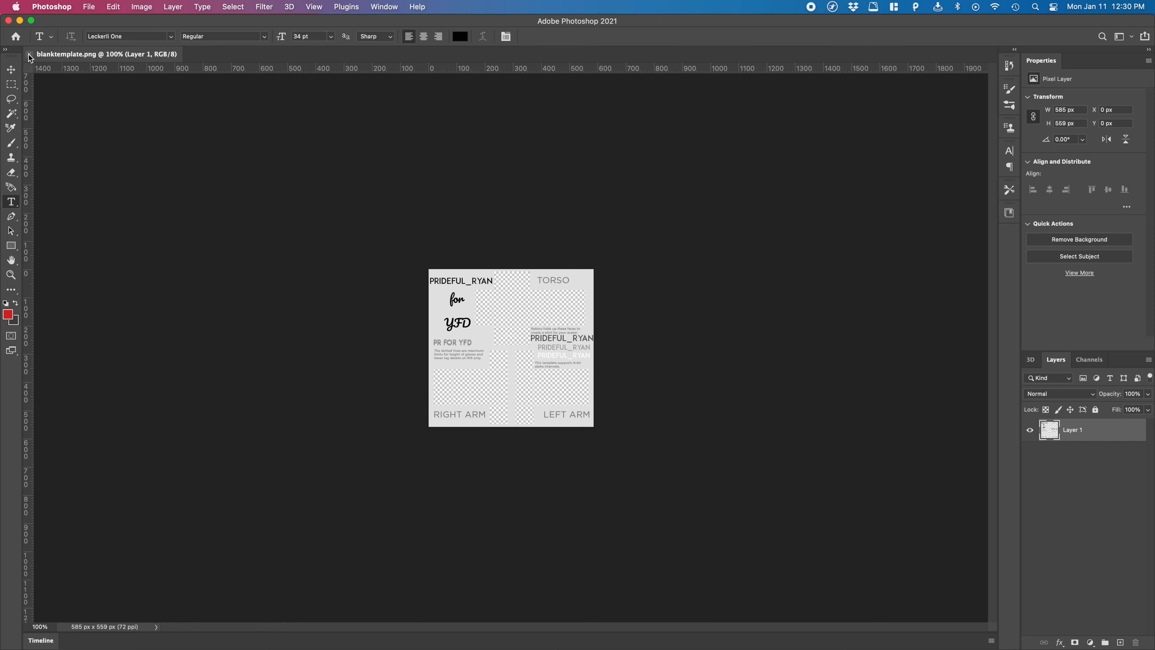
# Close the template document and reopen blanktemplate.png in Photoshop from the Finder folder
pyautogui.click(30, 55)
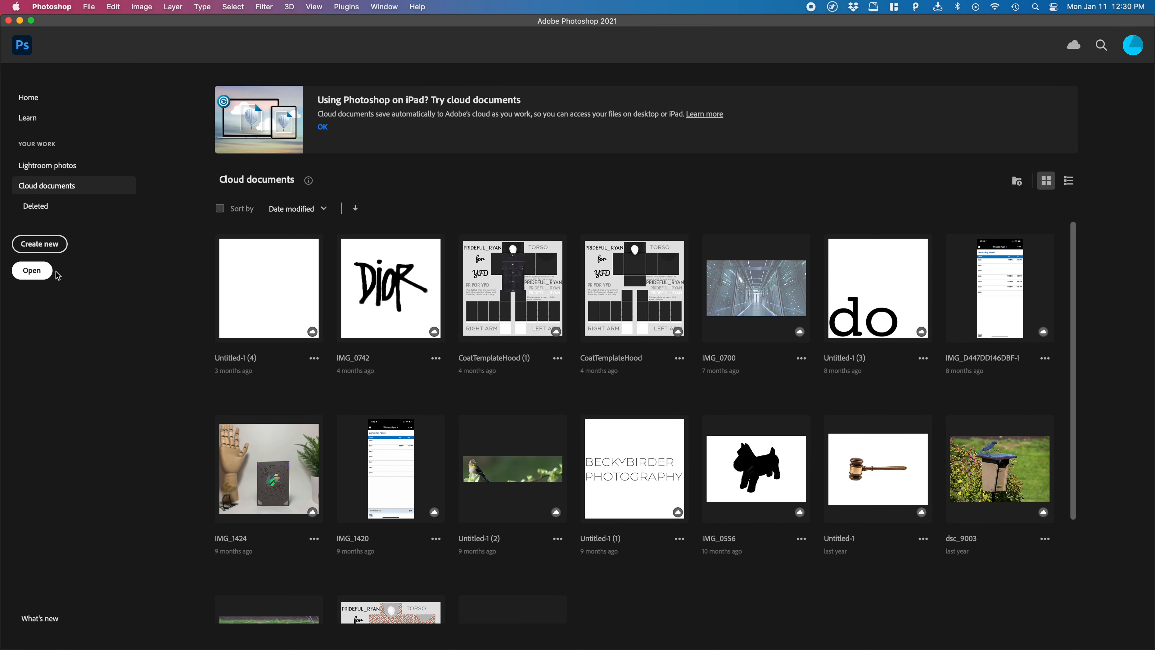
pyautogui.click(32, 271)
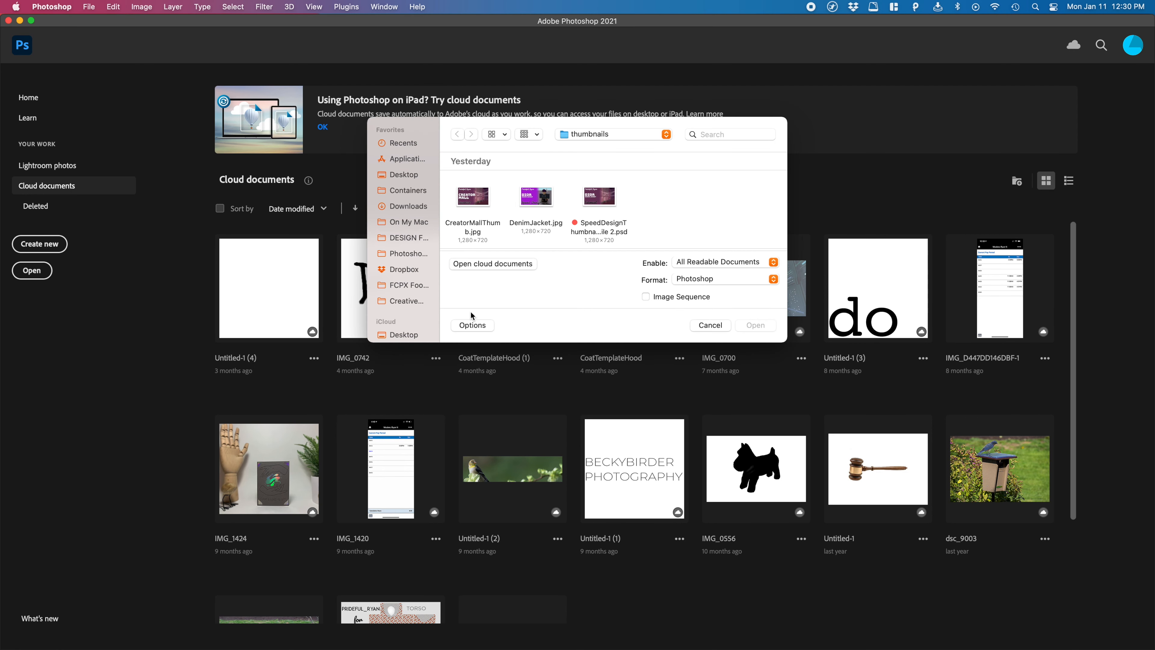
pyautogui.click(710, 325)
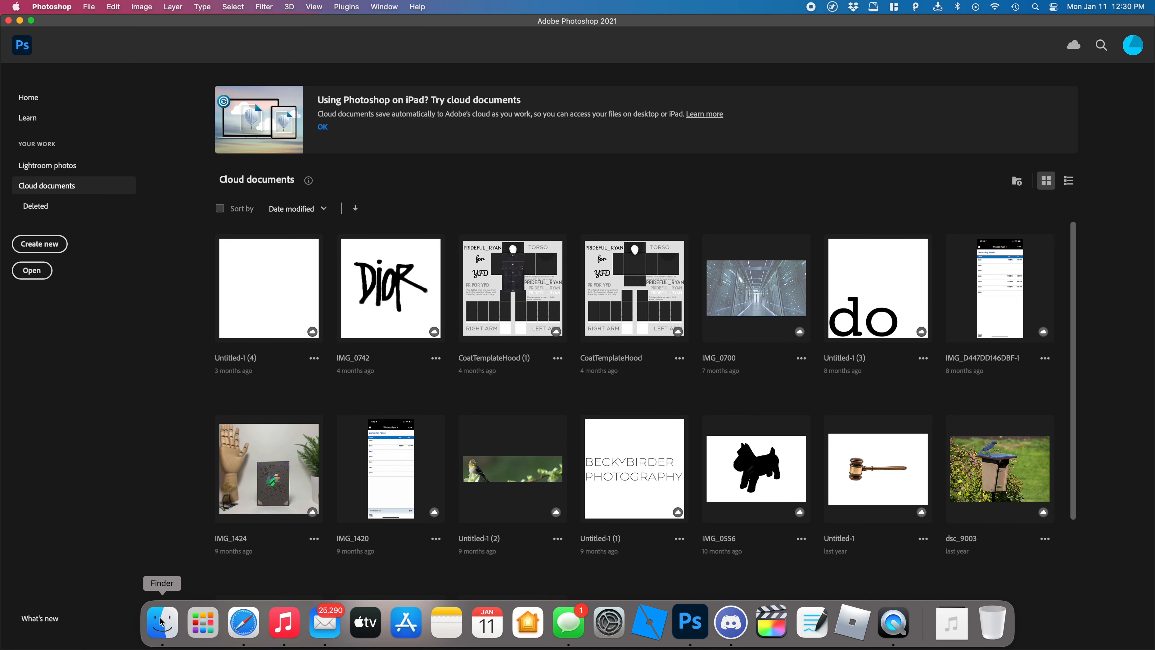
pyautogui.click(161, 622)
pyautogui.moveTo(227, 404); pyautogui.dragTo(350, 188)
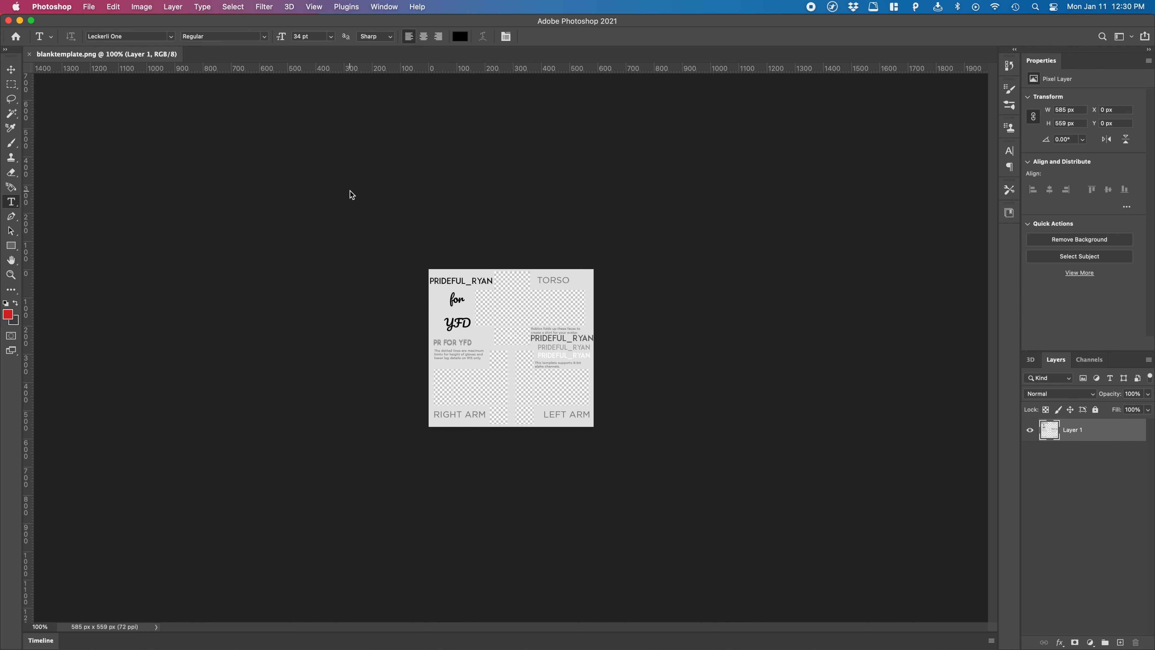
# Shift the template layer slightly up and left with the Move tool, and undo the move
pyautogui.click(10, 76)
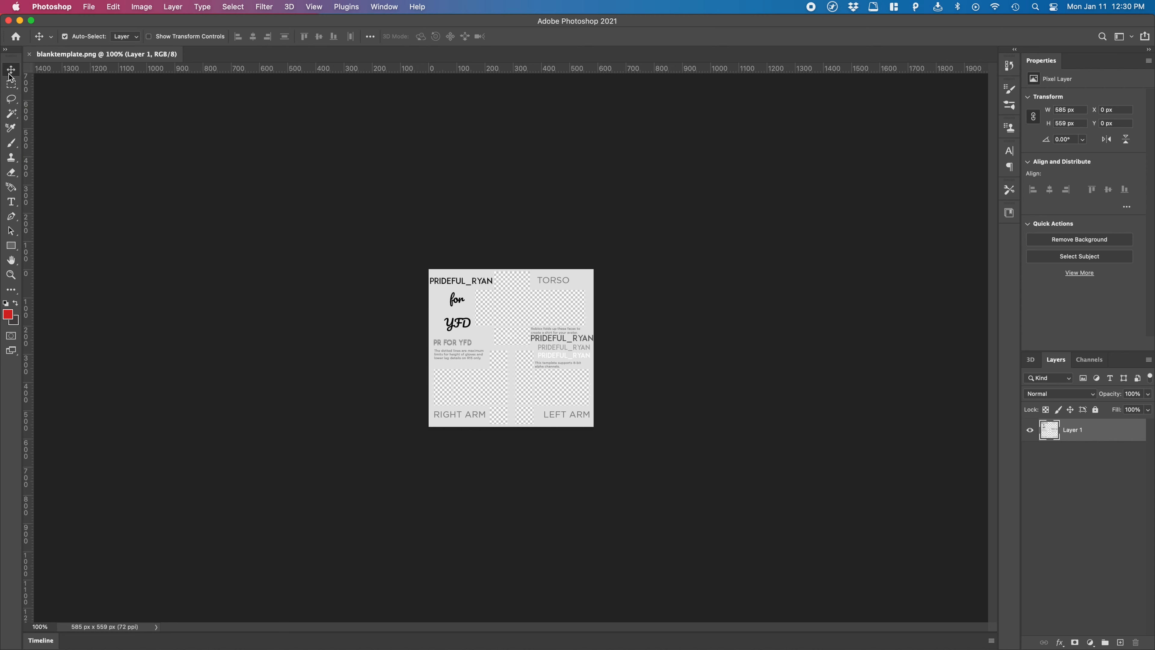
pyautogui.scroll(5, 710, 250)
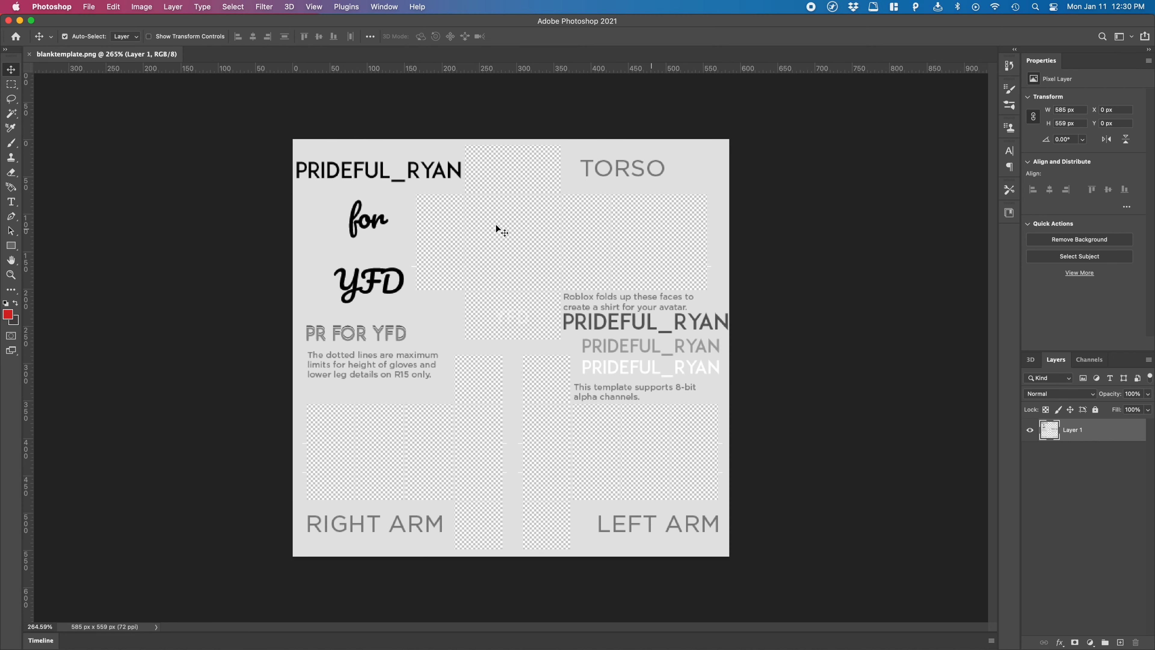
pyautogui.moveTo(364, 212)
pyautogui.mouseDown()
pyautogui.moveTo(373, 225)
pyautogui.moveTo(360, 205)
pyautogui.moveTo(317, 202)
pyautogui.moveTo(342, 212)
pyautogui.moveTo(364, 191)
pyautogui.moveTo(346, 196)
pyautogui.moveTo(352, 203)
pyautogui.mouseUp()
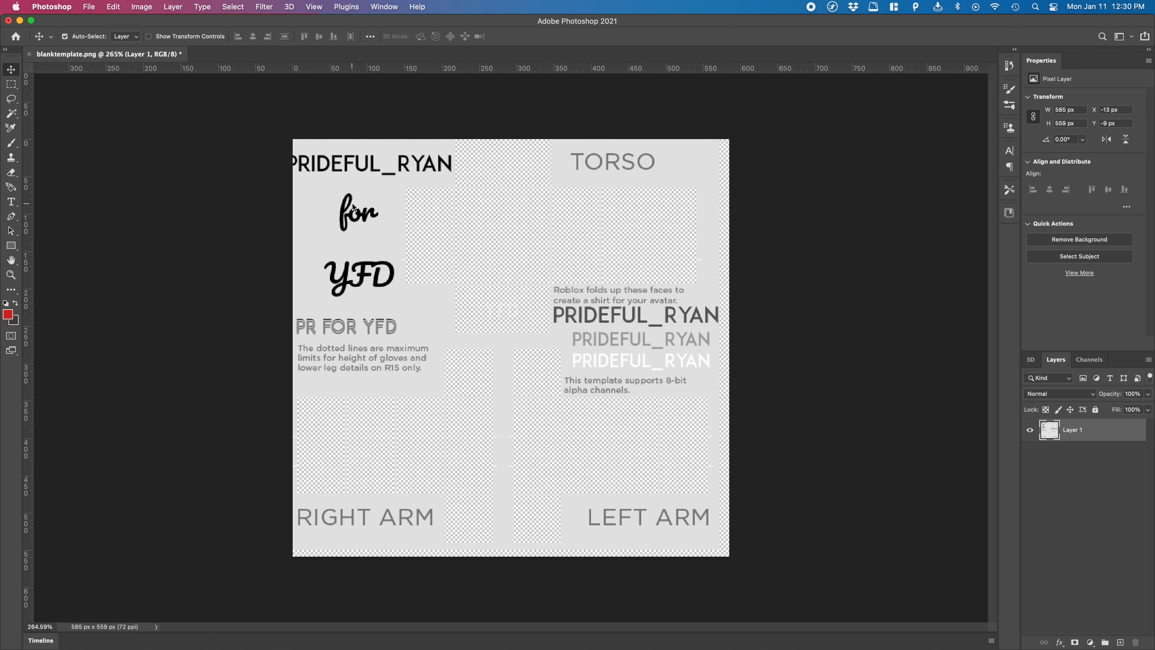
pyautogui.press('super+z')
# Copy a rectangular marquee area of about 47 x 64 px beside "for", paste and move it onto the torso, and undo this
pyautogui.press('m')
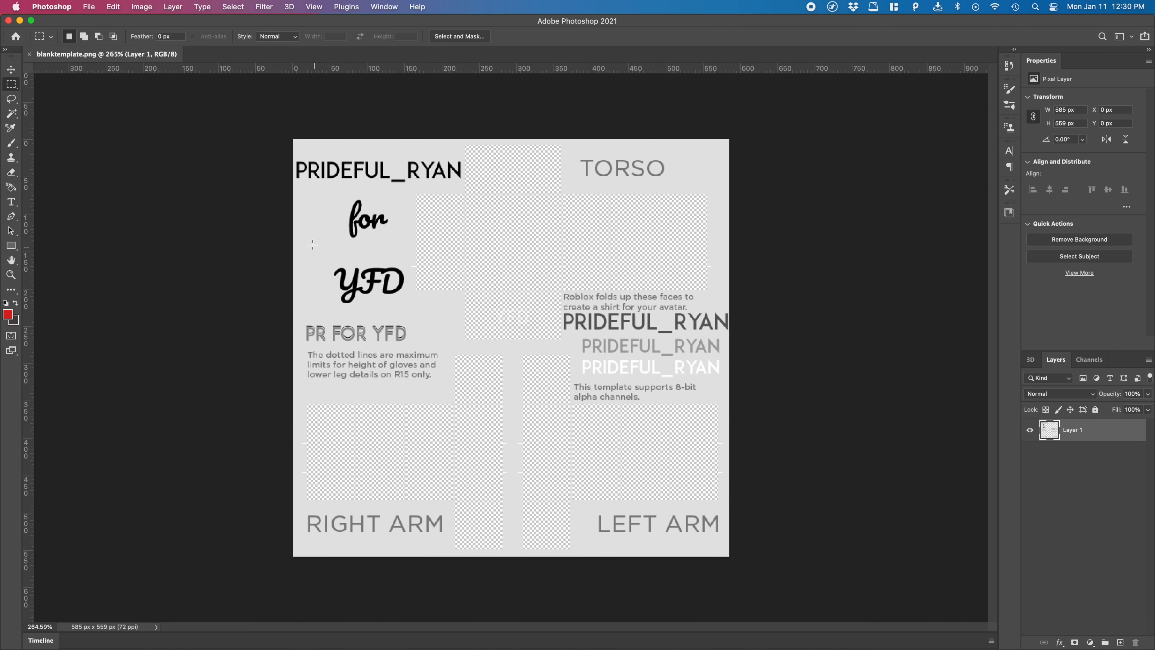
pyautogui.moveTo(307, 212); pyautogui.dragTo(343, 261)
pyautogui.press('super+c')
pyautogui.press('super+v')
pyautogui.press('super+t')
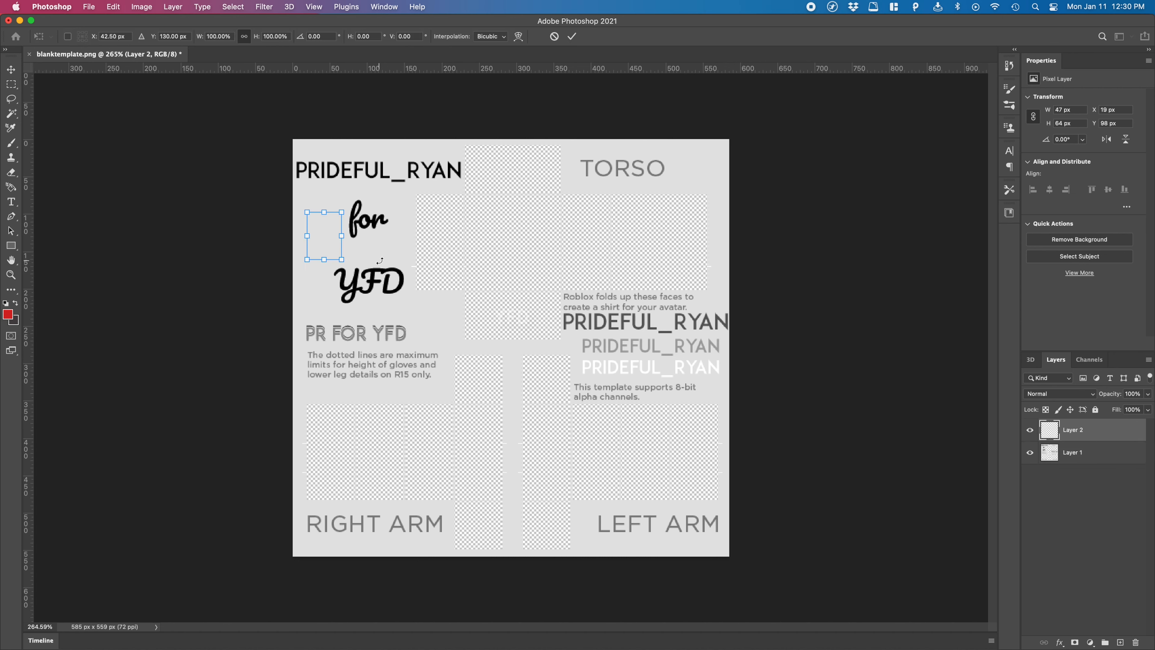
pyautogui.moveTo(331, 238); pyautogui.dragTo(528, 253)
pyautogui.press('Escape')
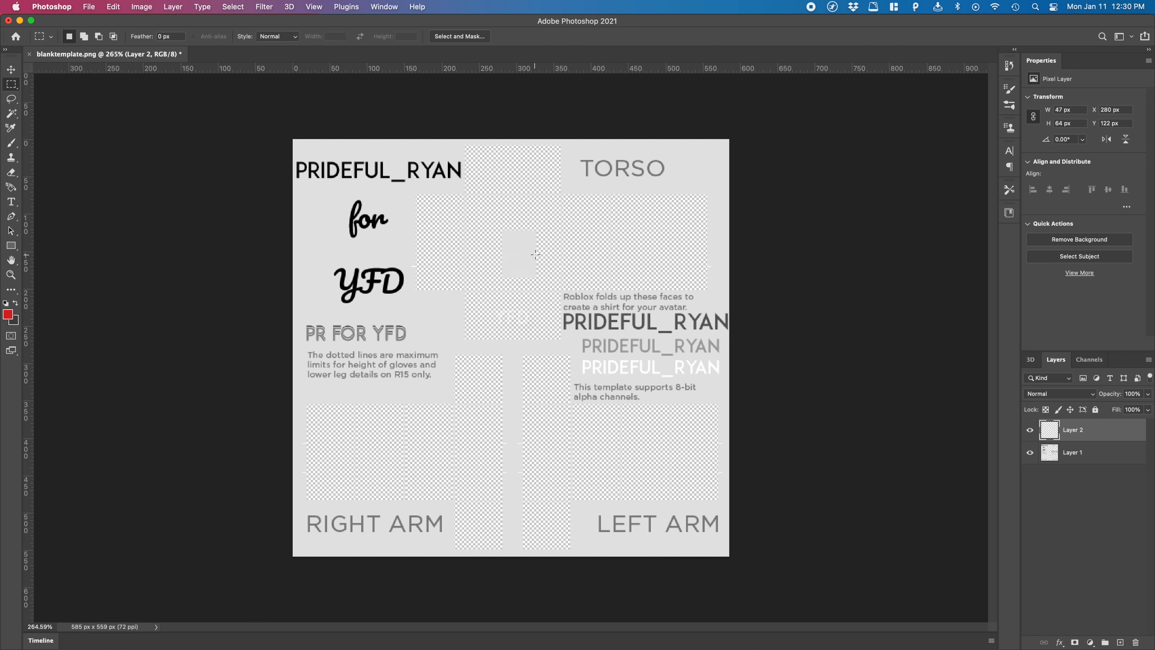
pyautogui.press('super+z')
# Draw a freehand Lasso selection in the grey area beside "for" and deselect it
pyautogui.click(9, 101)
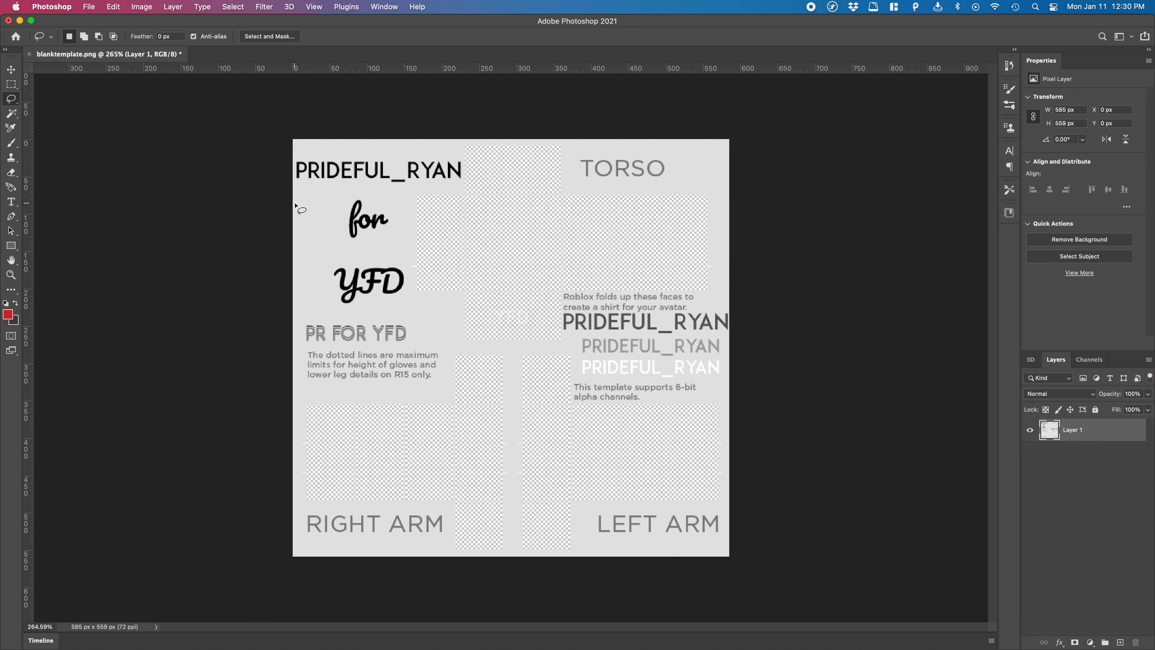
pyautogui.moveTo(319, 206)
pyautogui.mouseDown()
pyautogui.moveTo(379, 198)
pyautogui.moveTo(397, 247)
pyautogui.moveTo(442, 225)
pyautogui.moveTo(471, 247)
pyautogui.moveTo(472, 276)
pyautogui.moveTo(455, 300)
pyautogui.moveTo(347, 329)
pyautogui.moveTo(321, 322)
pyautogui.moveTo(303, 241)
pyautogui.mouseUp()
pyautogui.press('super+d')
# Select the grey template background with the Magic Wand at tolerance 32, delete it, and undo the deletion
pyautogui.click(15, 116)
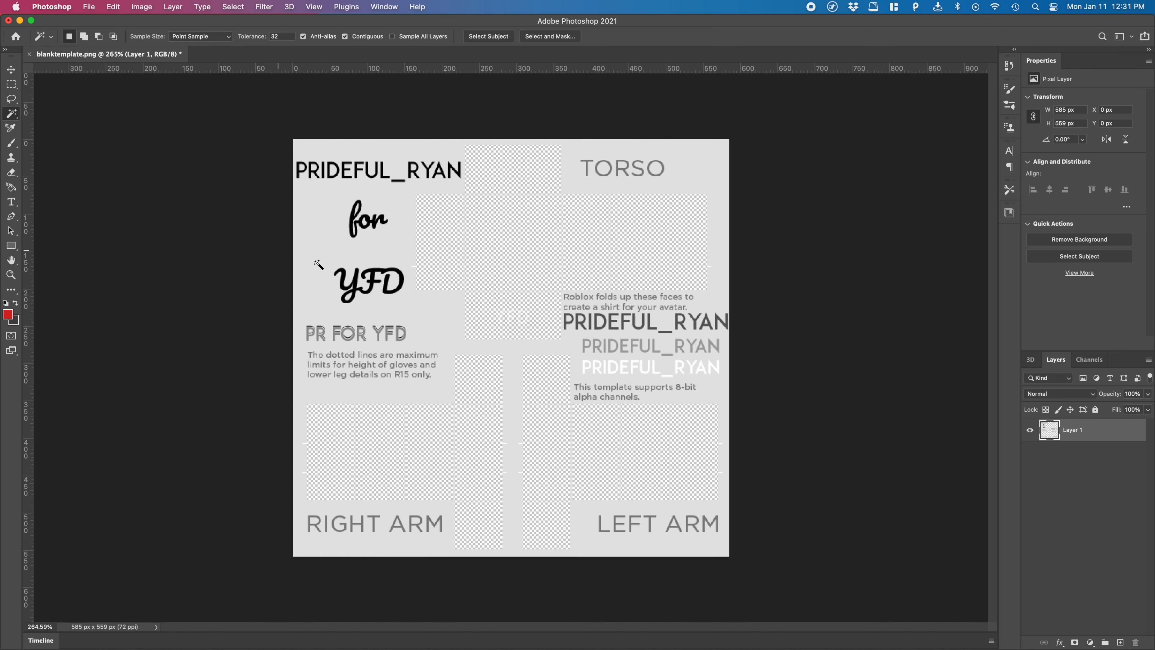
pyautogui.click(334, 255)
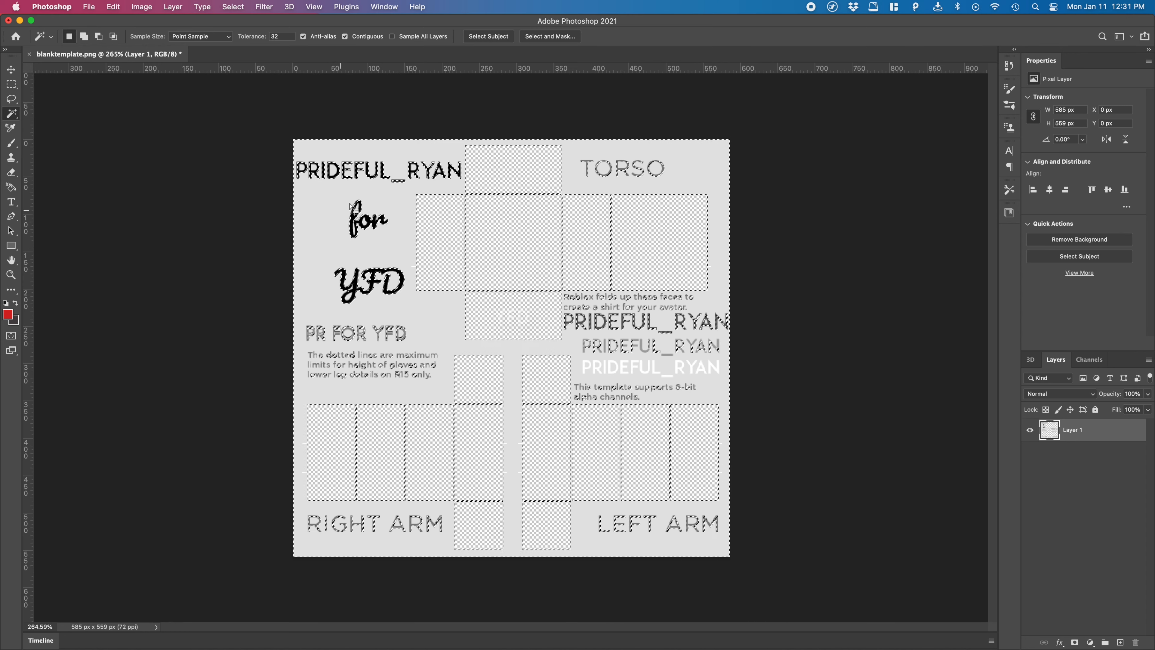
pyautogui.press('Delete')
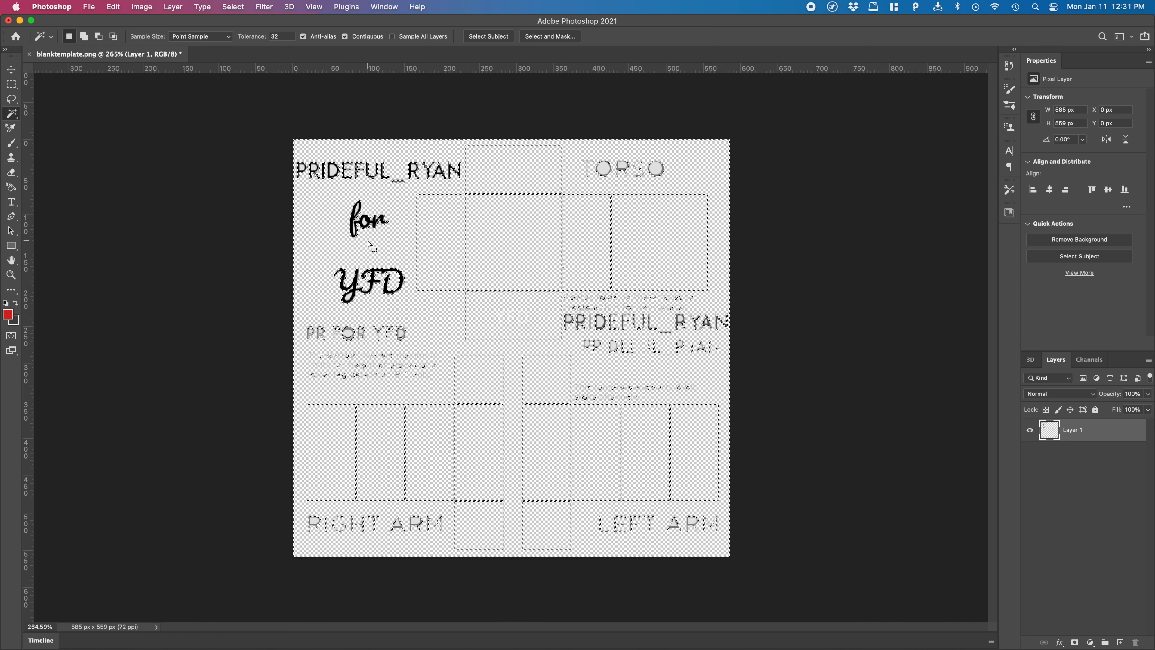
pyautogui.press('cmd+d')
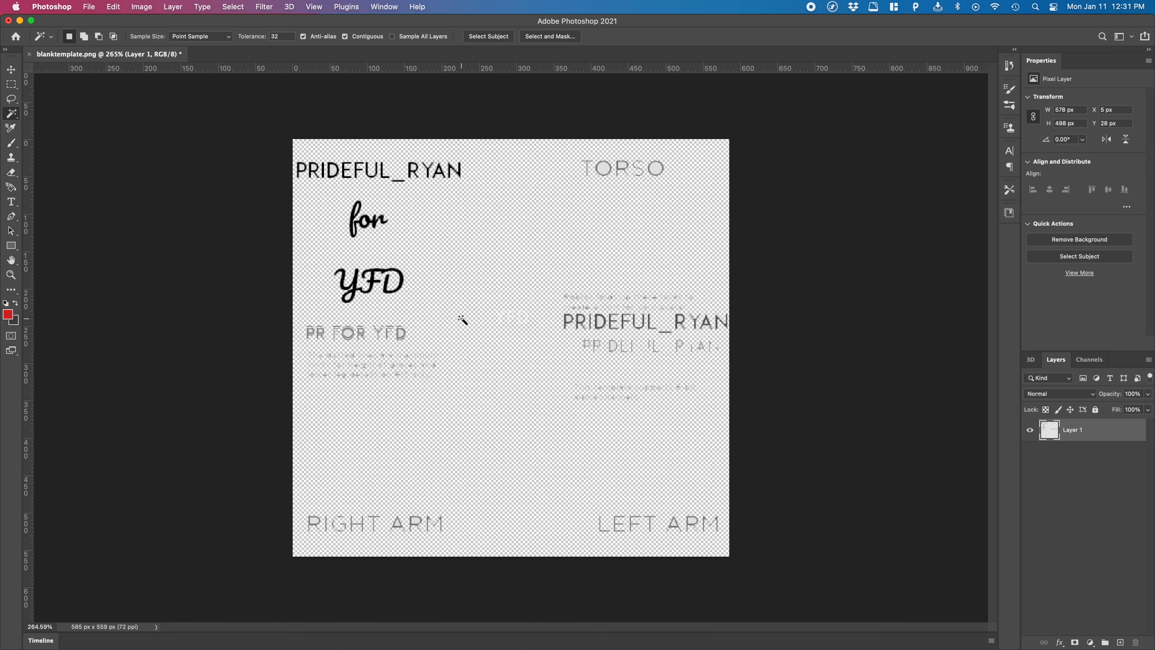
pyautogui.press('cmd+z')
pyautogui.press('cmd+z')
pyautogui.press('cmd+d')
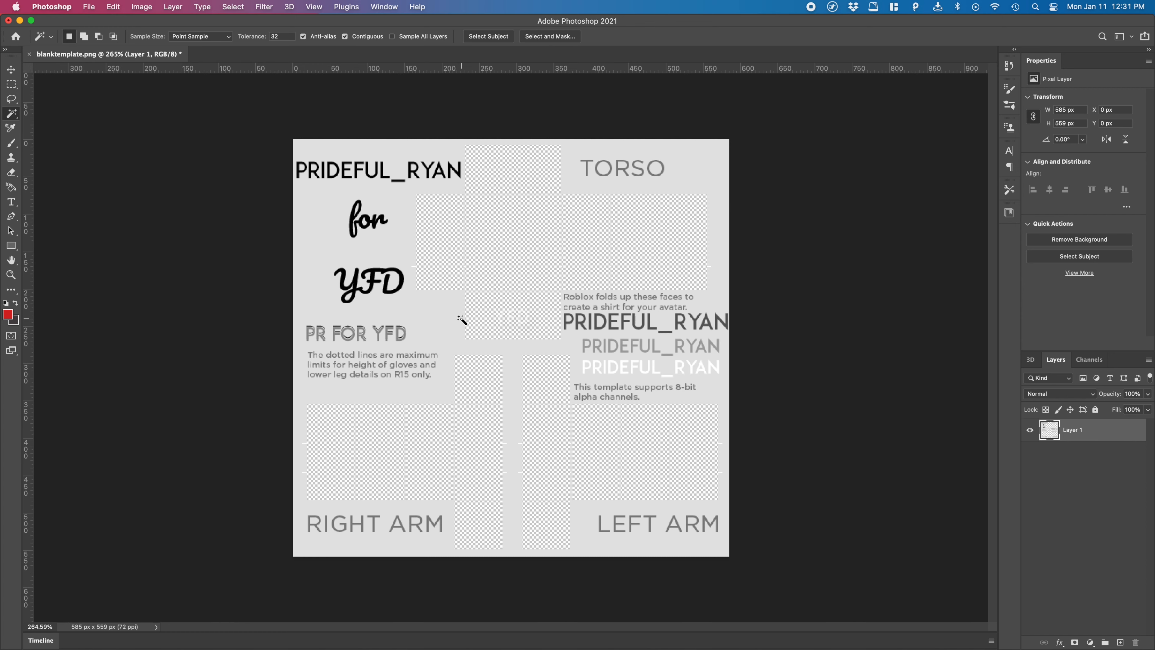
# Paint a large freehand red Brush scribble across the template at size 35 and undo it
pyautogui.click(12, 132)
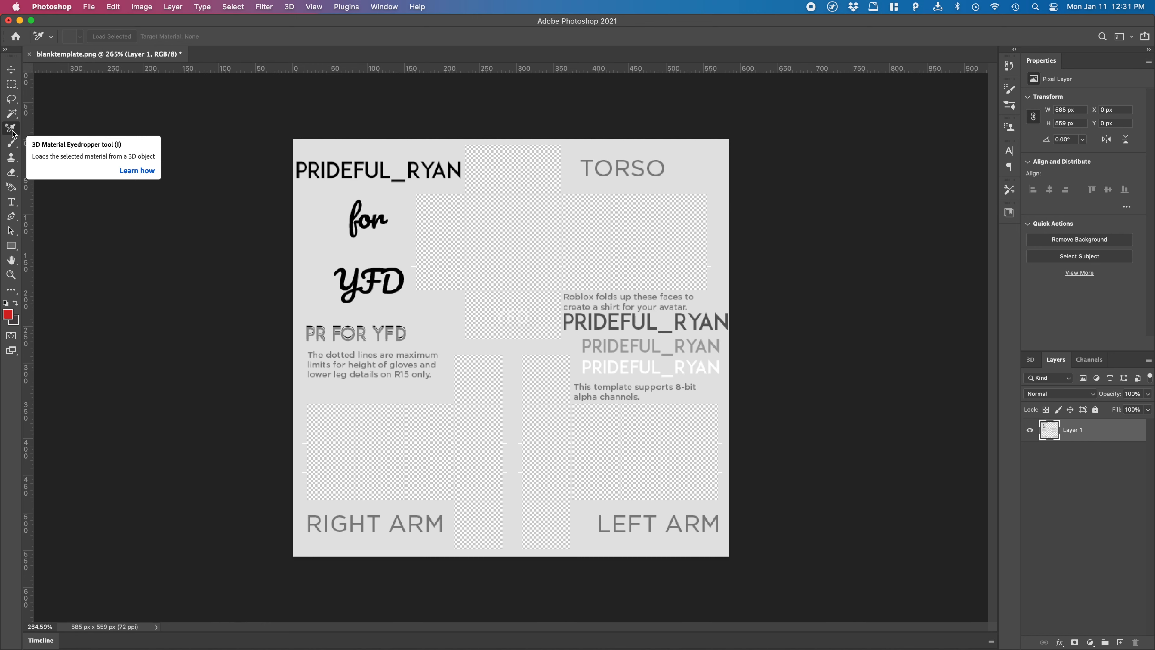
pyautogui.click(16, 145)
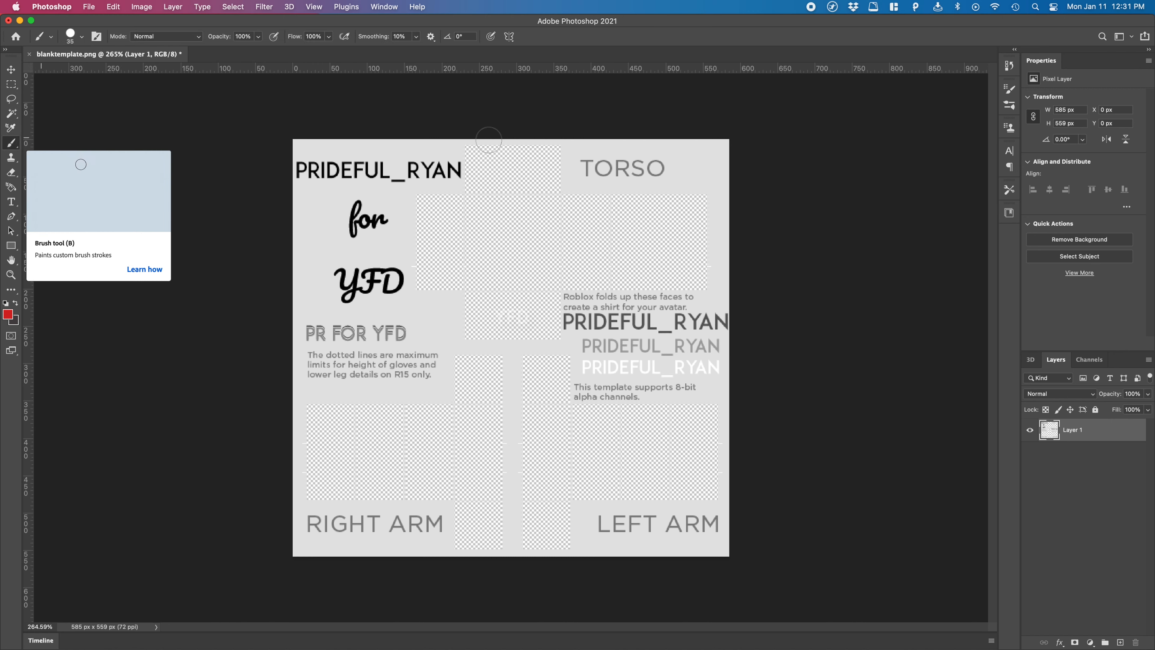
pyautogui.moveTo(473, 229)
pyautogui.mouseDown()
pyautogui.moveTo(497, 235)
pyautogui.moveTo(516, 272)
pyautogui.moveTo(423, 290)
pyautogui.moveTo(639, 342)
pyautogui.moveTo(576, 414)
pyautogui.moveTo(394, 504)
pyautogui.moveTo(657, 446)
pyautogui.moveTo(463, 461)
pyautogui.moveTo(550, 402)
pyautogui.moveTo(424, 404)
pyautogui.moveTo(435, 477)
pyautogui.moveTo(592, 416)
pyautogui.moveTo(577, 261)
pyautogui.moveTo(495, 315)
pyautogui.moveTo(578, 224)
pyautogui.mouseUp()
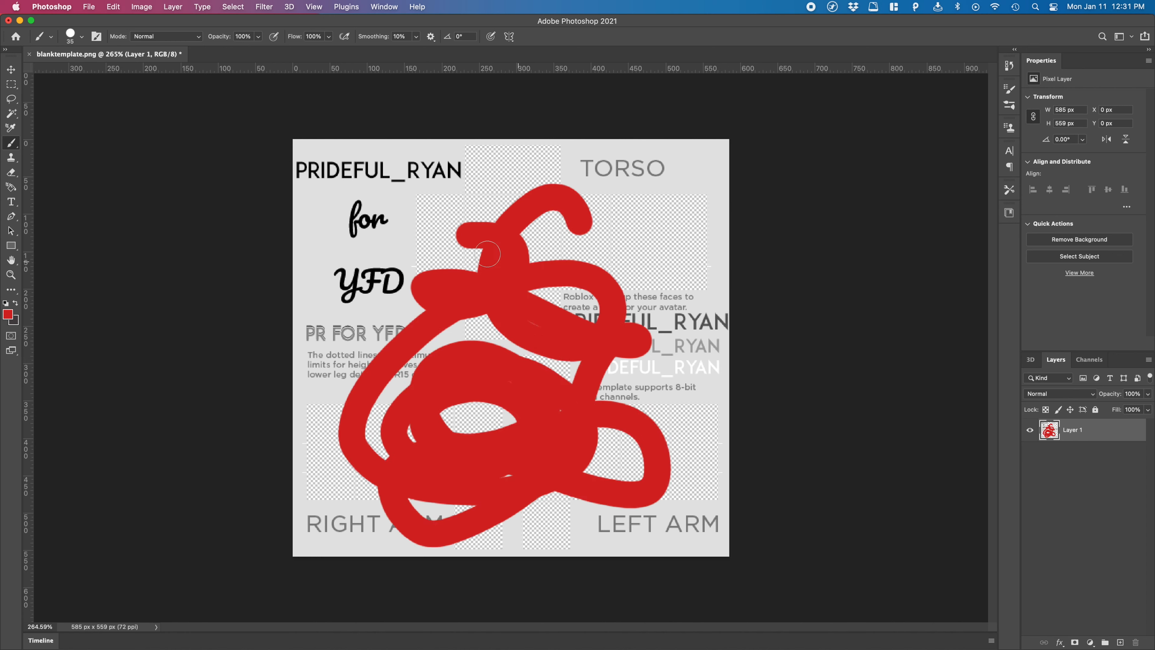
pyautogui.press('super+z')
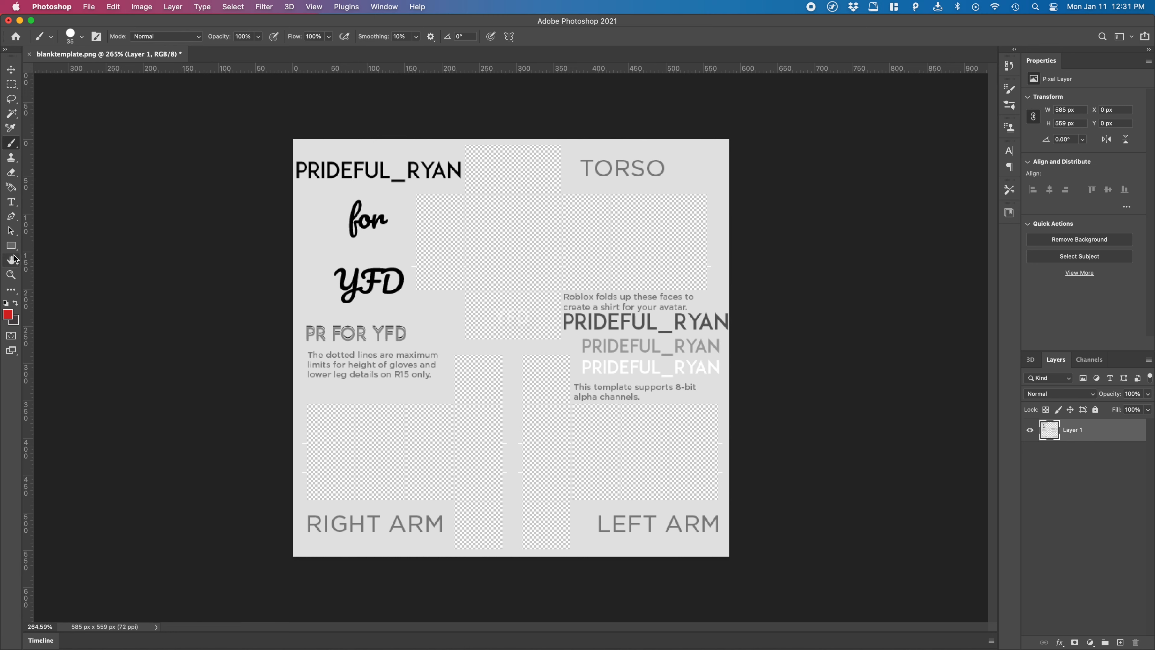
# Set the foreground colour to a dark red, paint a test Brush stroke over the torso, and undo the stroke
pyautogui.click(9, 313)
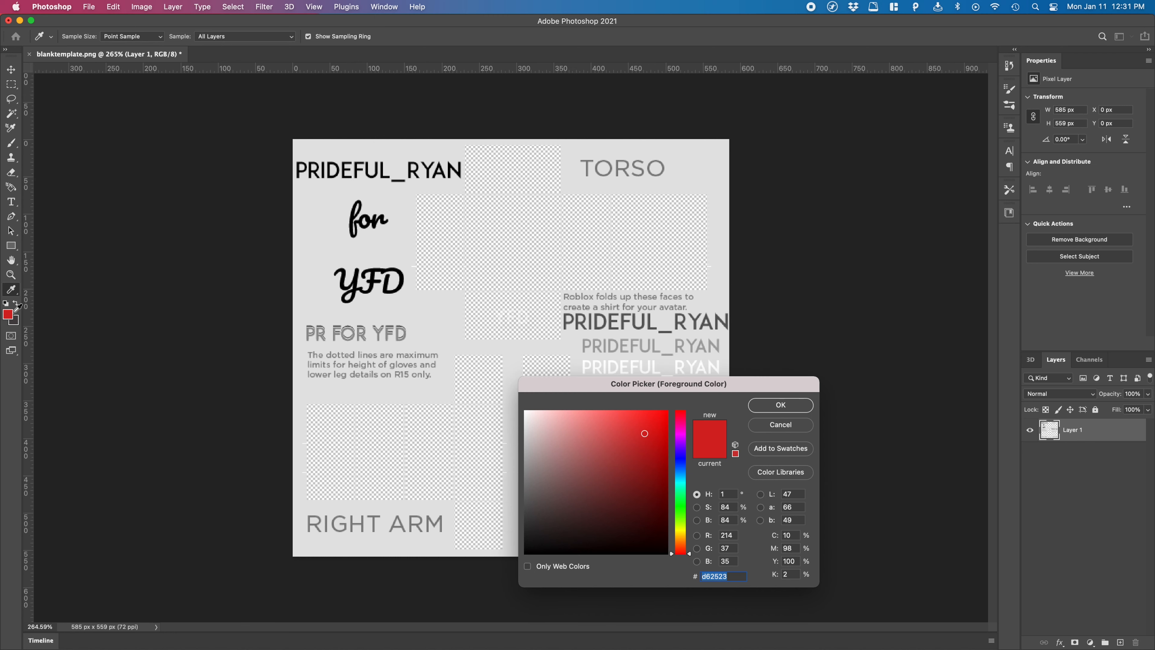
pyautogui.click(598, 481)
pyautogui.moveTo(598, 481)
pyautogui.mouseDown()
pyautogui.moveTo(633, 538)
pyautogui.moveTo(619, 502)
pyautogui.mouseUp()
pyautogui.press('Return')
pyautogui.press('b')
pyautogui.moveTo(495, 273)
pyautogui.mouseDown()
pyautogui.moveTo(587, 305)
pyautogui.moveTo(550, 457)
pyautogui.moveTo(524, 432)
pyautogui.moveTo(518, 346)
pyautogui.mouseUp()
pyautogui.press('super+z')
# Clone grey background over the torso's lower-left corner with the Clone Stamp tool and undo the strokes
pyautogui.click(11, 158)
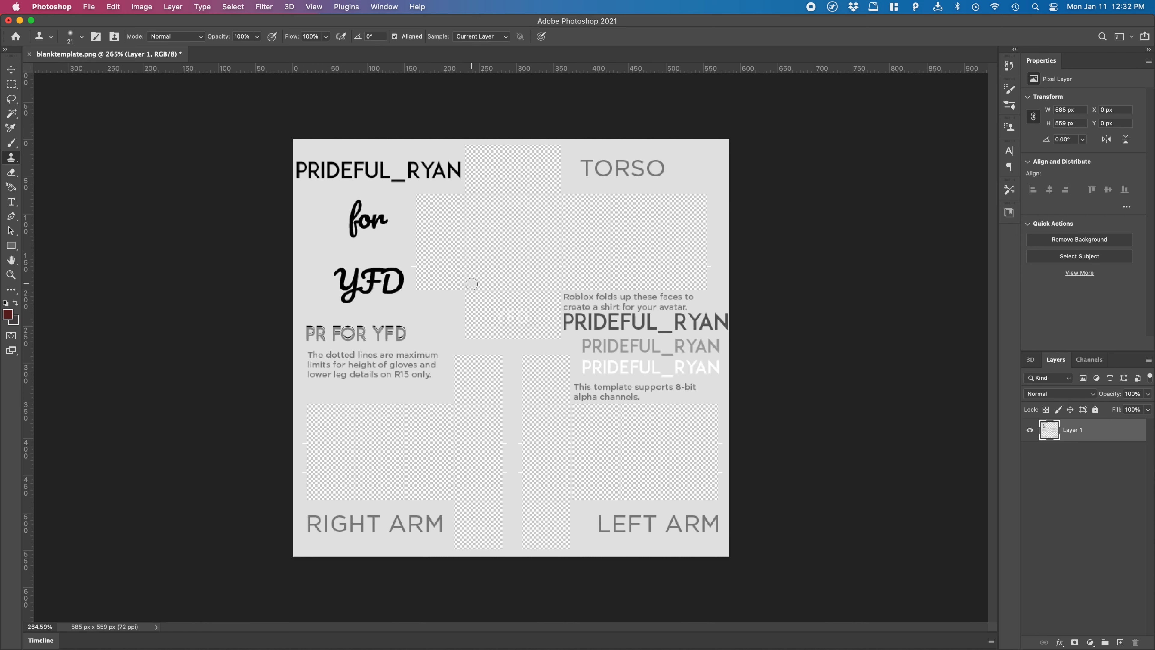
pyautogui.moveTo(470, 285); pyautogui.dragTo(474, 281)
pyautogui.moveTo(483, 275)
pyautogui.mouseDown()
pyautogui.moveTo(455, 296)
pyautogui.moveTo(455, 276)
pyautogui.moveTo(459, 287)
pyautogui.mouseUp()
pyautogui.scroll(5, 464, 289)
pyautogui.scroll(3, 468, 291)
pyautogui.hscroll(-2, 469, 292)
pyautogui.moveTo(417, 290)
pyautogui.mouseDown()
pyautogui.moveTo(406, 292)
pyautogui.moveTo(430, 277)
pyautogui.moveTo(402, 336)
pyautogui.moveTo(433, 334)
pyautogui.mouseUp()
pyautogui.press('super+z')
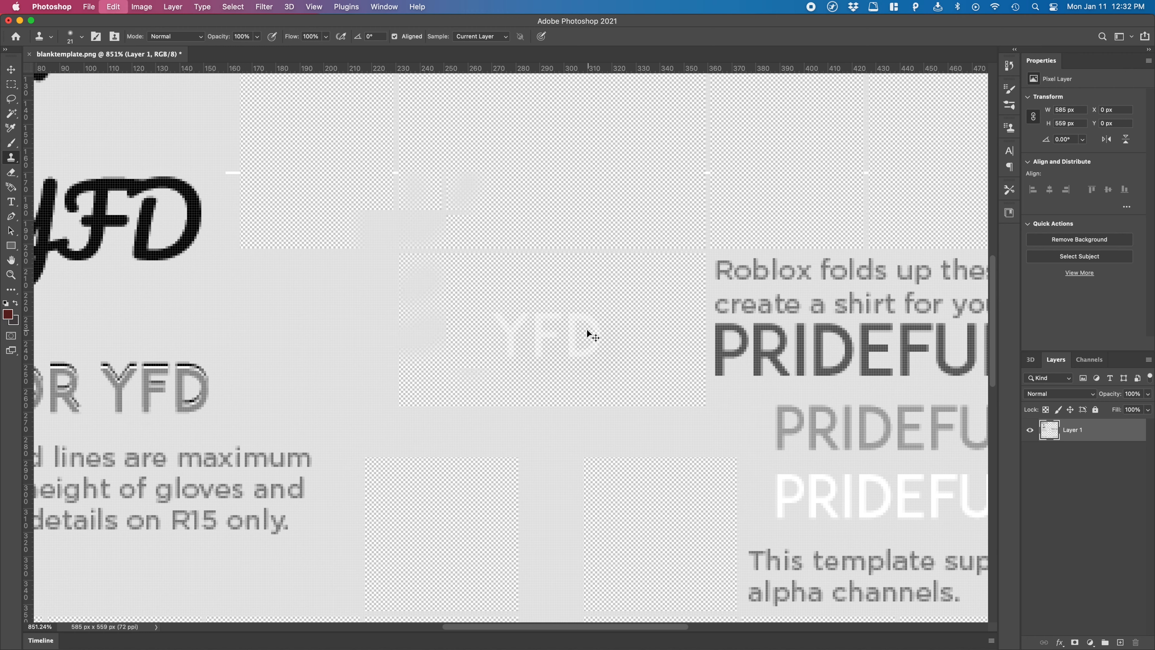
pyautogui.press('super+alt+2')
pyautogui.scroll(-4, 584, 326)
pyautogui.press('super+f')
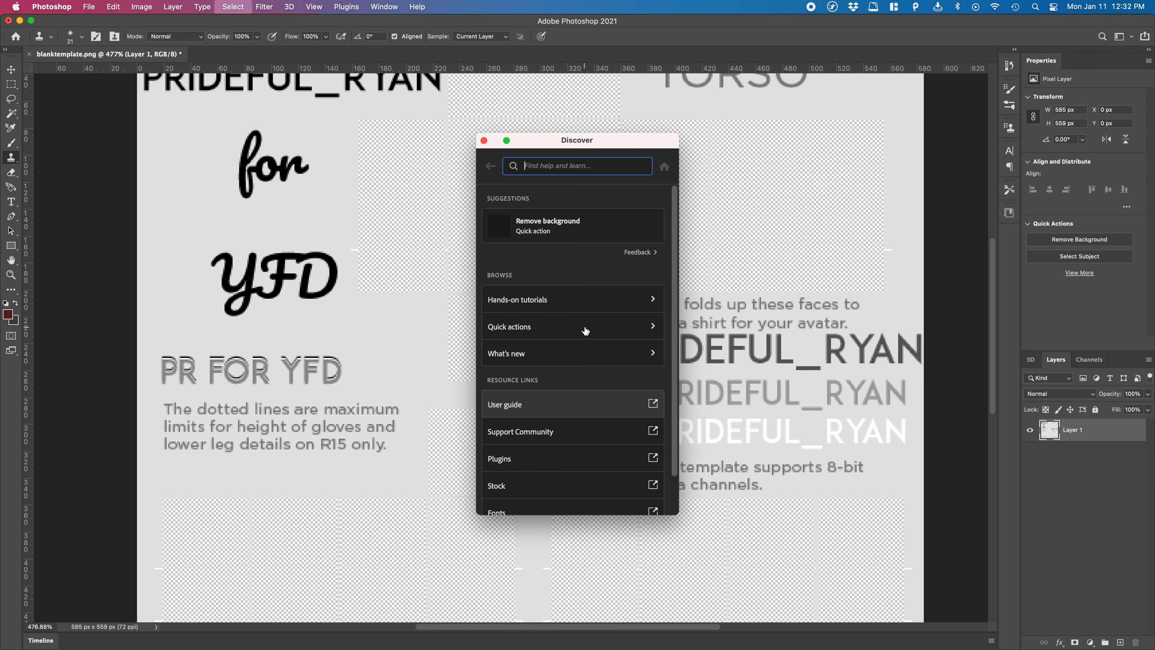
pyautogui.click(484, 140)
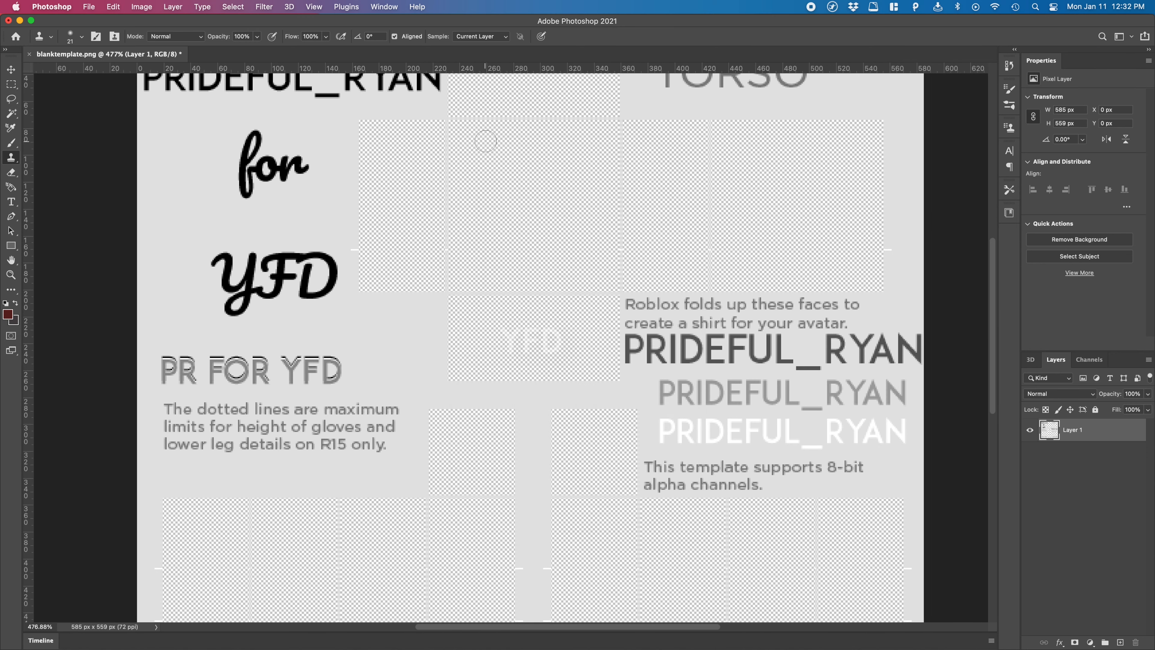
pyautogui.scroll(-4, 491, 298)
# Erase freehand strokes through the word "for" with the Eraser tool and undo the erasing
pyautogui.click(11, 173)
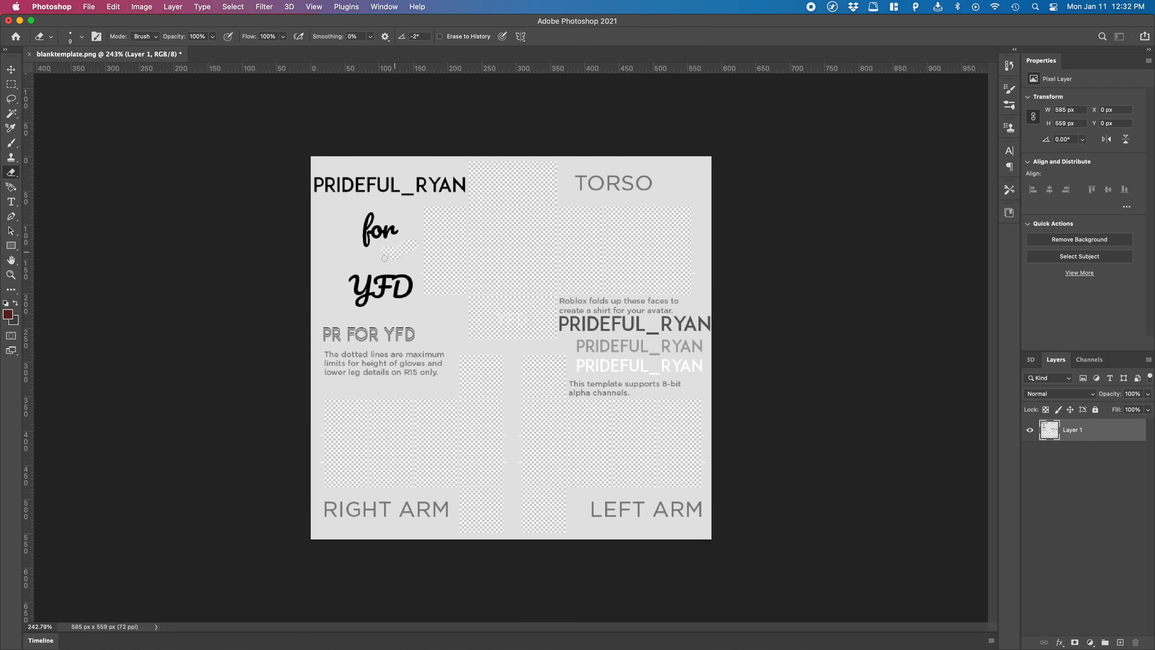
pyautogui.moveTo(384, 243)
pyautogui.mouseDown()
pyautogui.moveTo(368, 262)
pyautogui.moveTo(391, 257)
pyautogui.mouseUp()
pyautogui.press('super+z')
pyautogui.press('super+z')
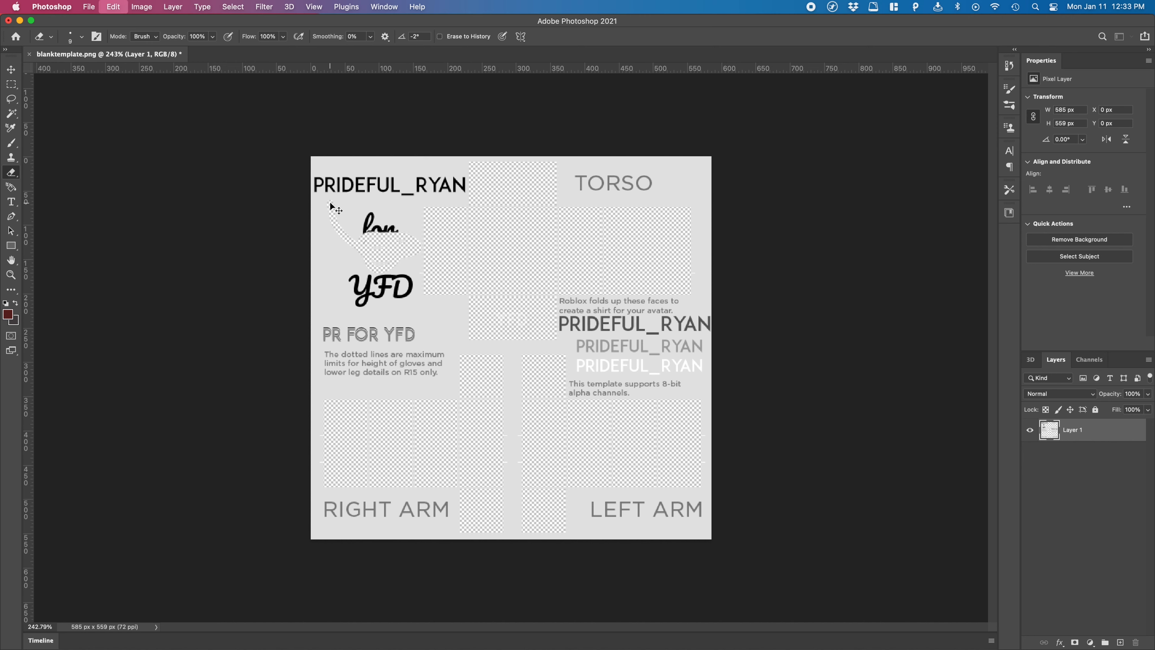
# Add the word "Text" as a new type layer near the torso area, in line with "for"
pyautogui.click(13, 187)
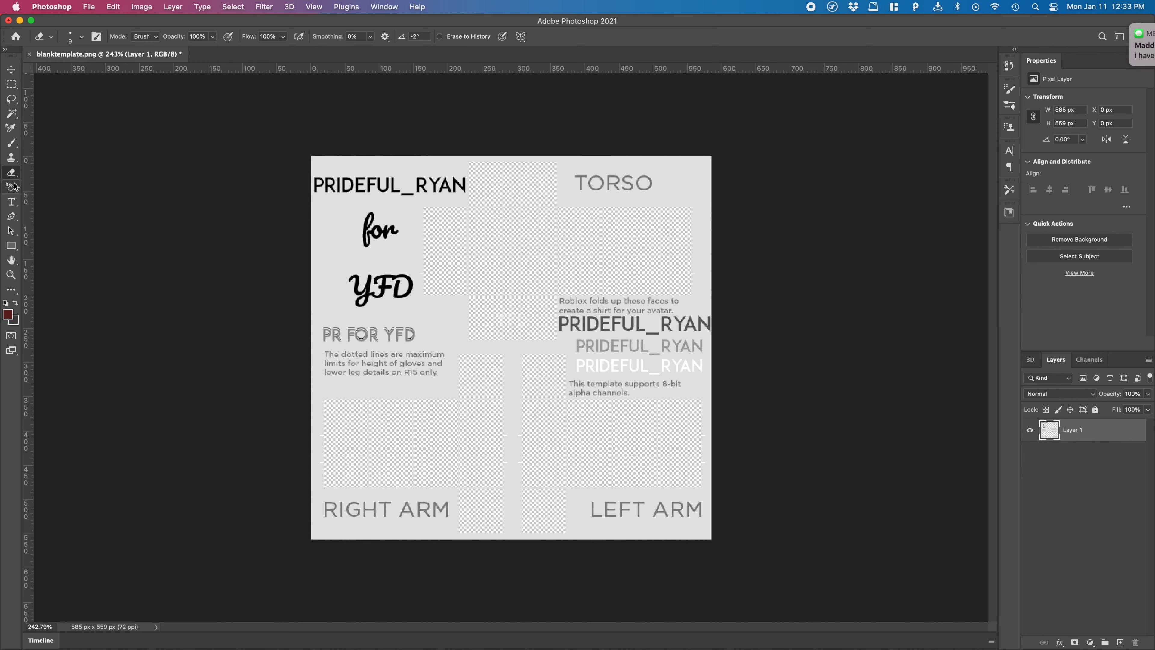
pyautogui.click(12, 204)
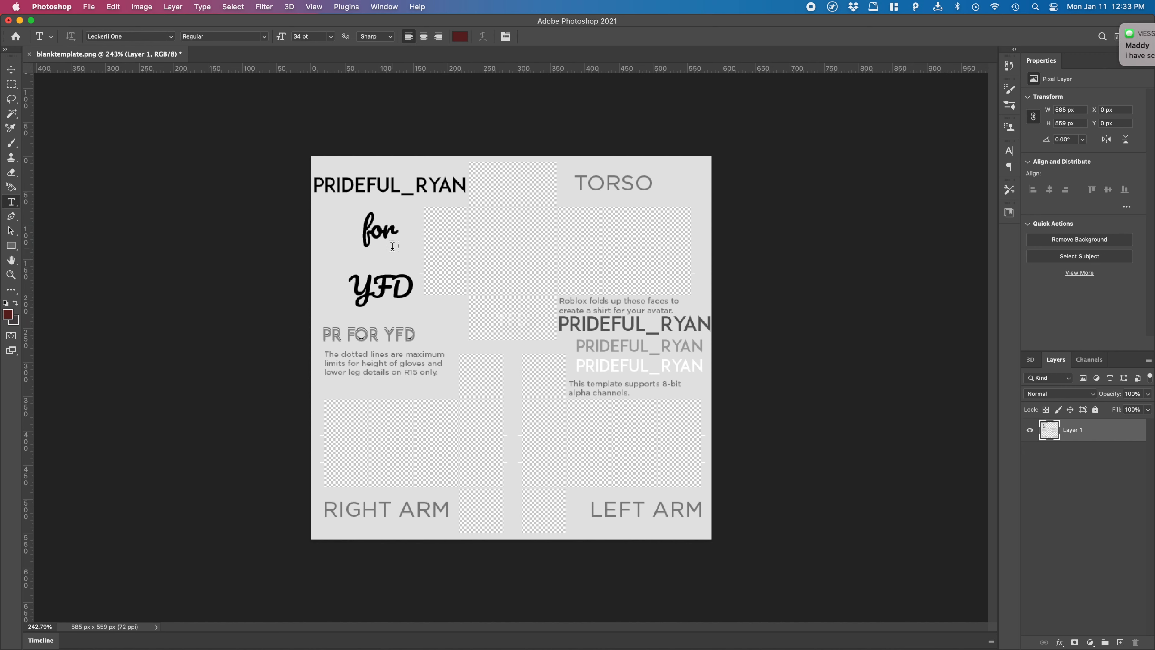
pyautogui.click(486, 259)
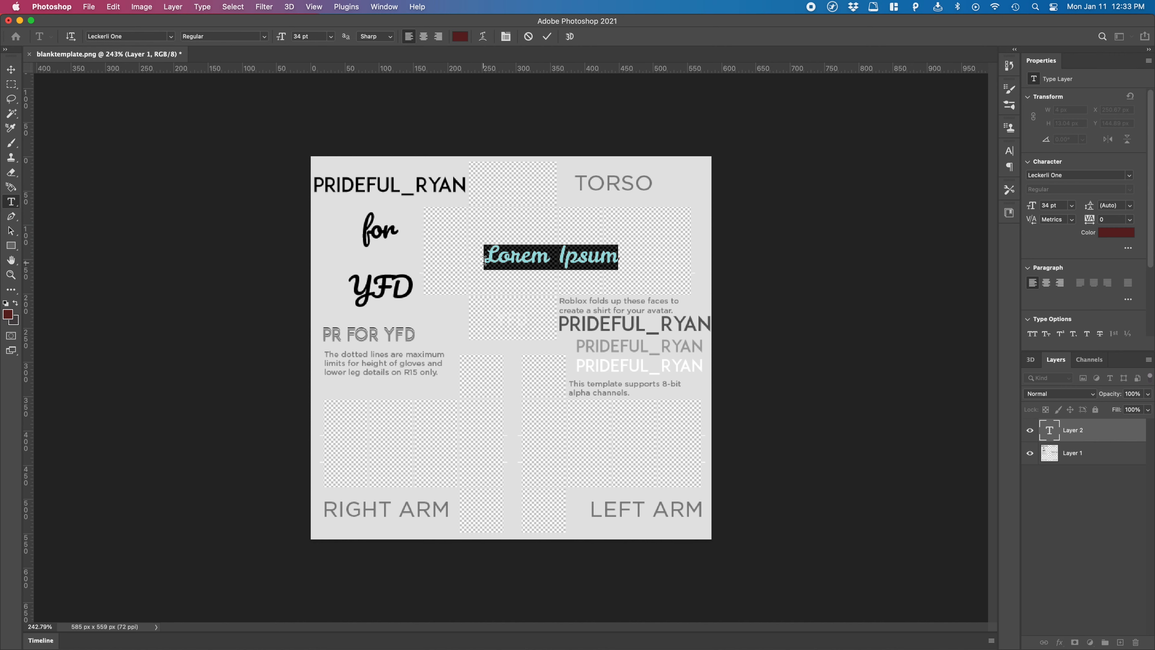
pyautogui.write('Text')
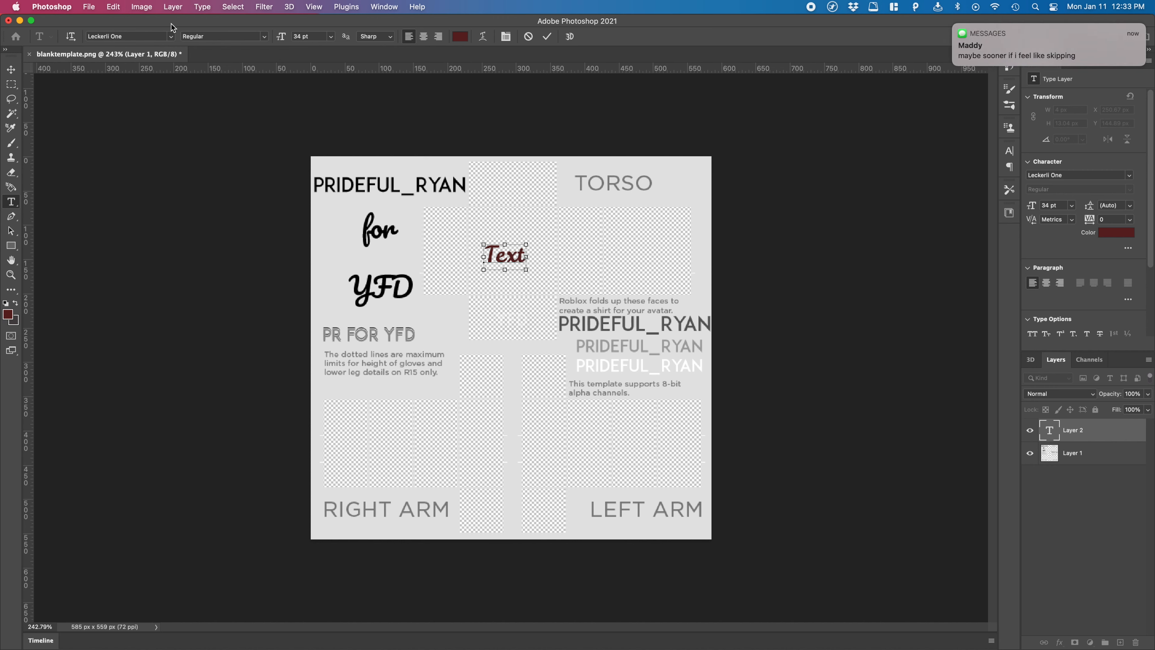
# Select the whole word "Text" and preview other fonts on it, keeping Leckerli One
pyautogui.press('super+a')
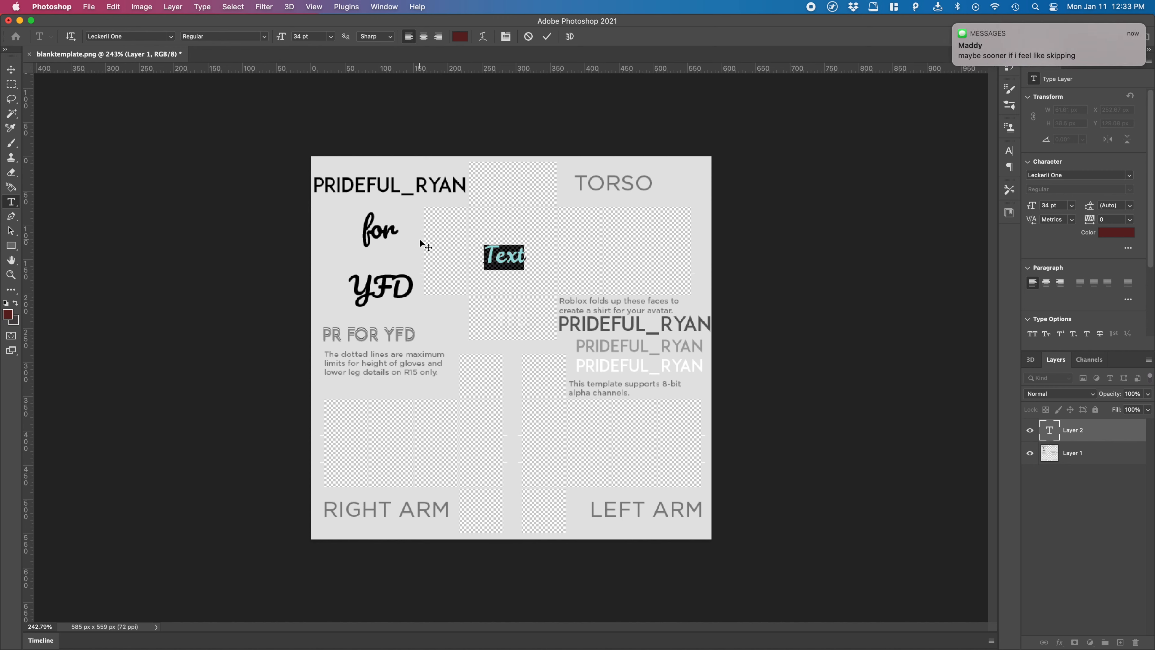
pyautogui.click(171, 38)
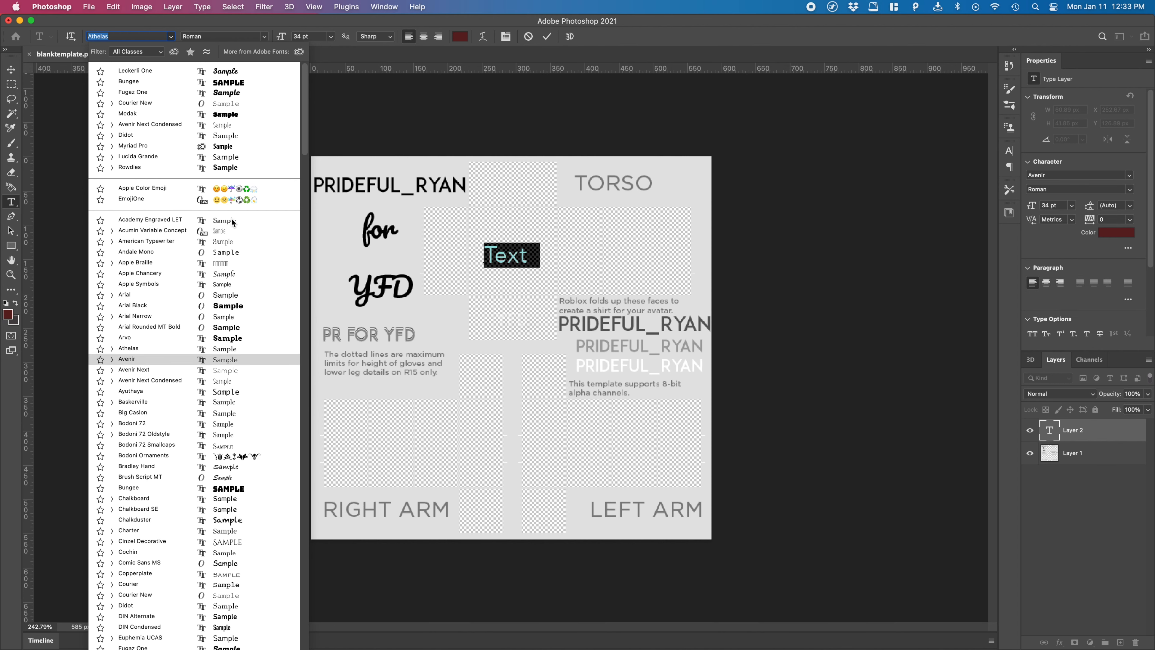
pyautogui.click(173, 37)
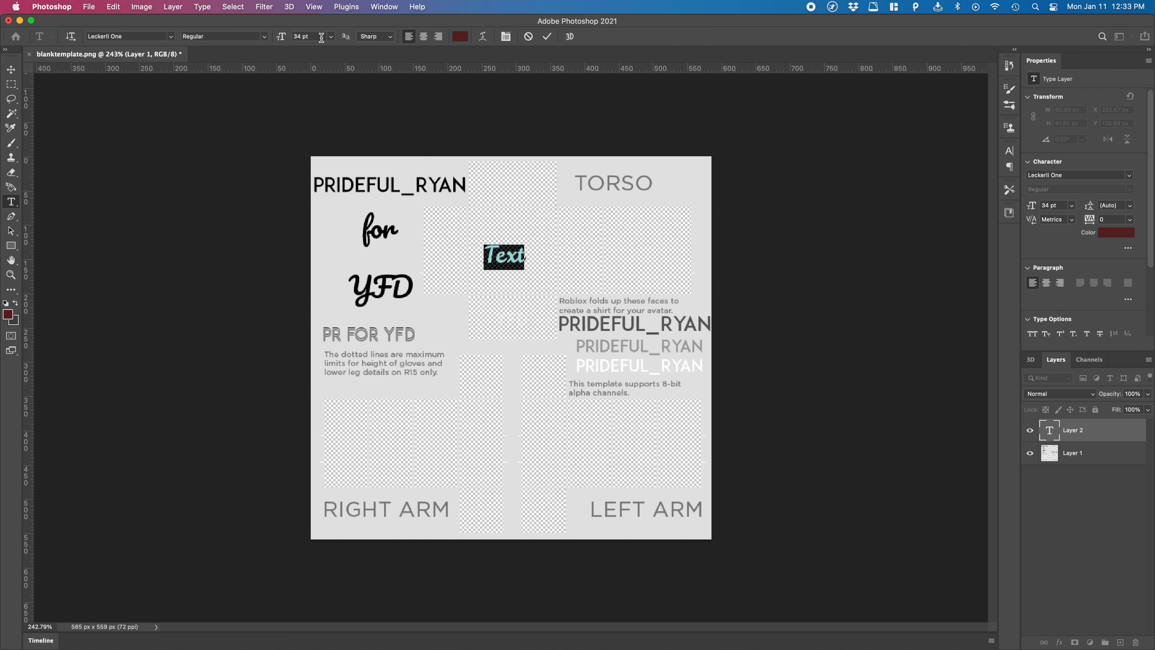
# Enlarge the word "Text" to 72 pt and reduce its font size to 42 pt
pyautogui.click(331, 38)
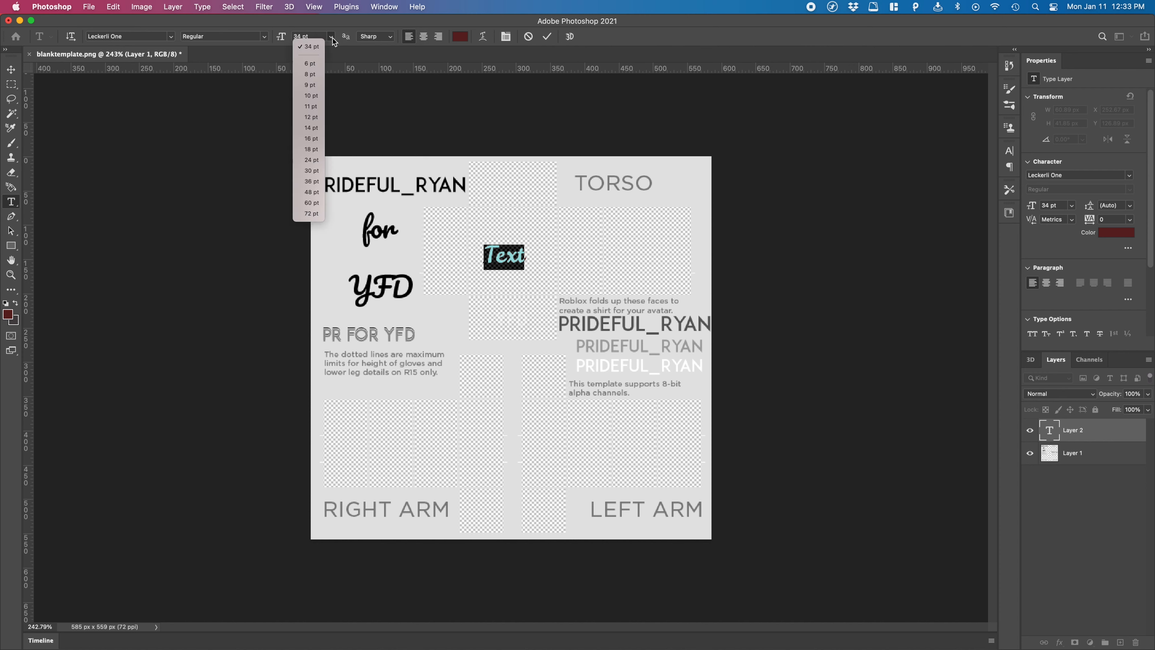
pyautogui.click(302, 35)
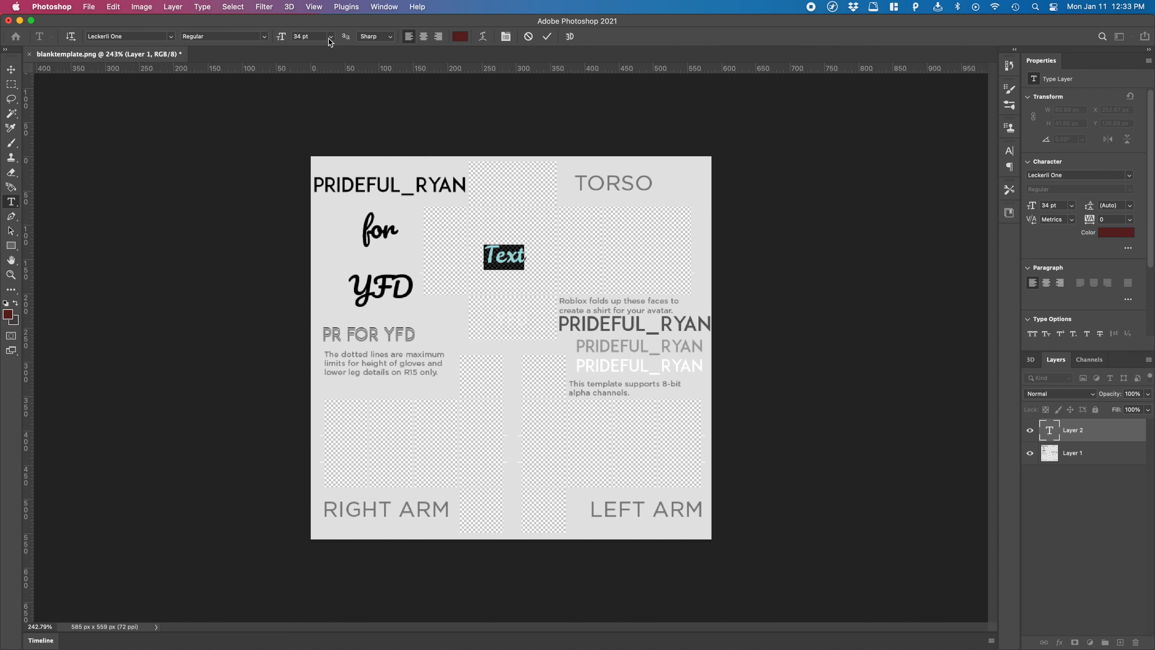
pyautogui.click(330, 37)
pyautogui.click(310, 212)
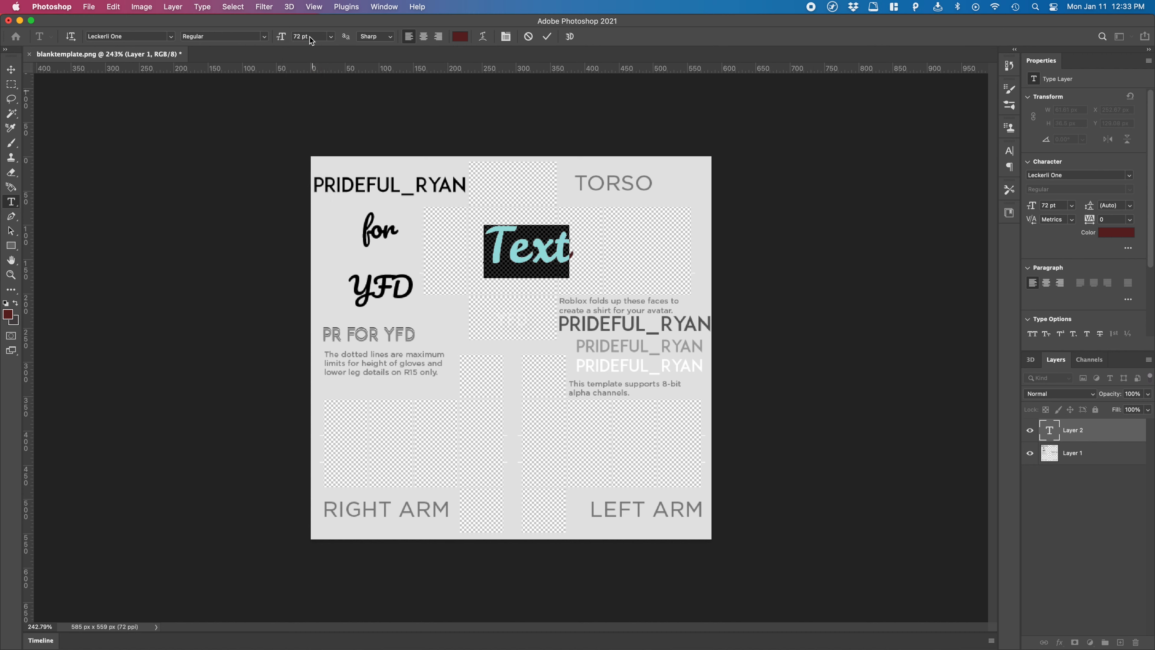
pyautogui.moveTo(281, 40)
pyautogui.mouseDown()
pyautogui.moveTo(296, 39)
pyautogui.moveTo(259, 38)
pyautogui.mouseUp()
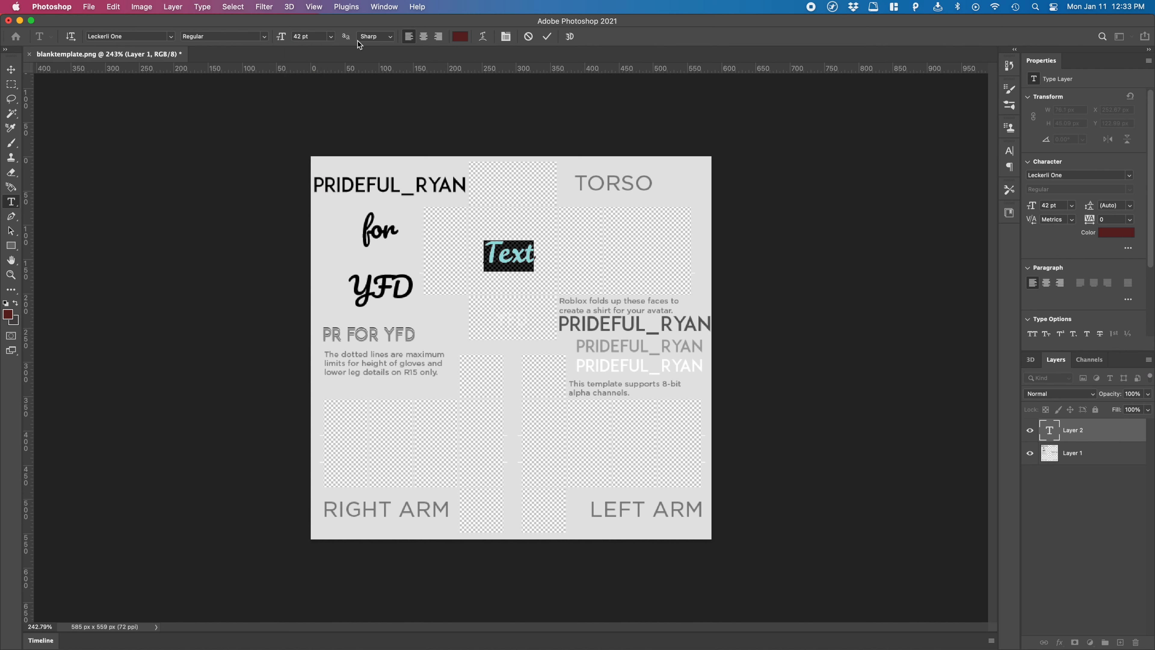
# Try centre and right alignment on the word "Text" and return it to left alignment
pyautogui.click(421, 37)
pyautogui.click(438, 37)
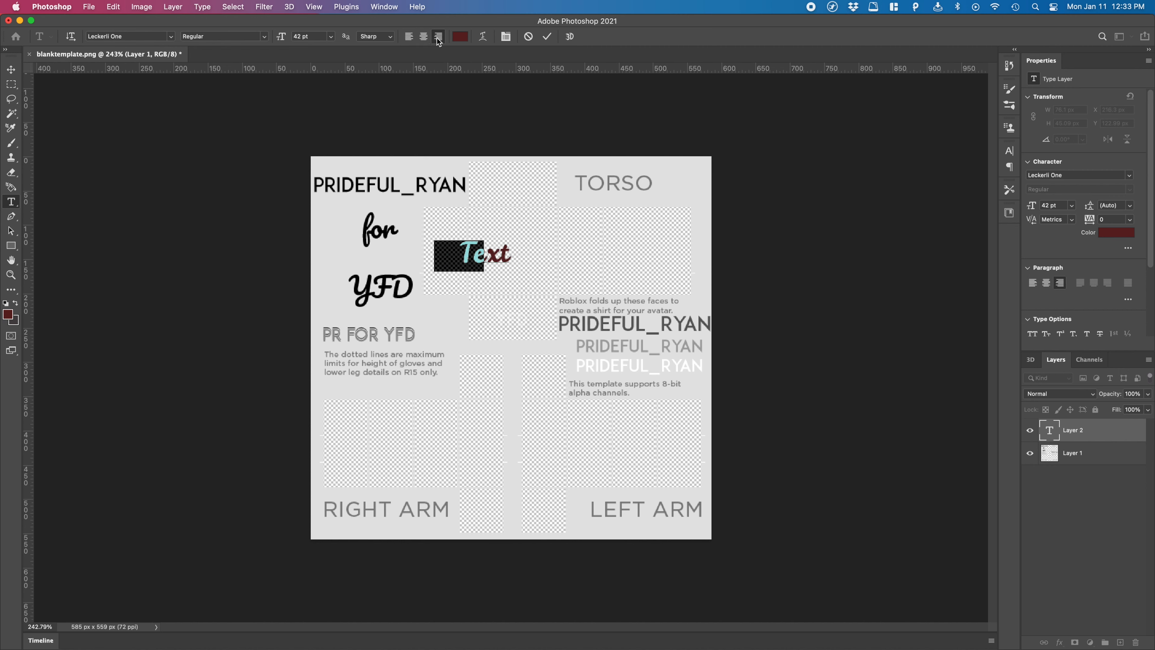
pyautogui.click(410, 38)
# Change the colour of the word "Text" to near-black and delete its type layer
pyautogui.click(458, 37)
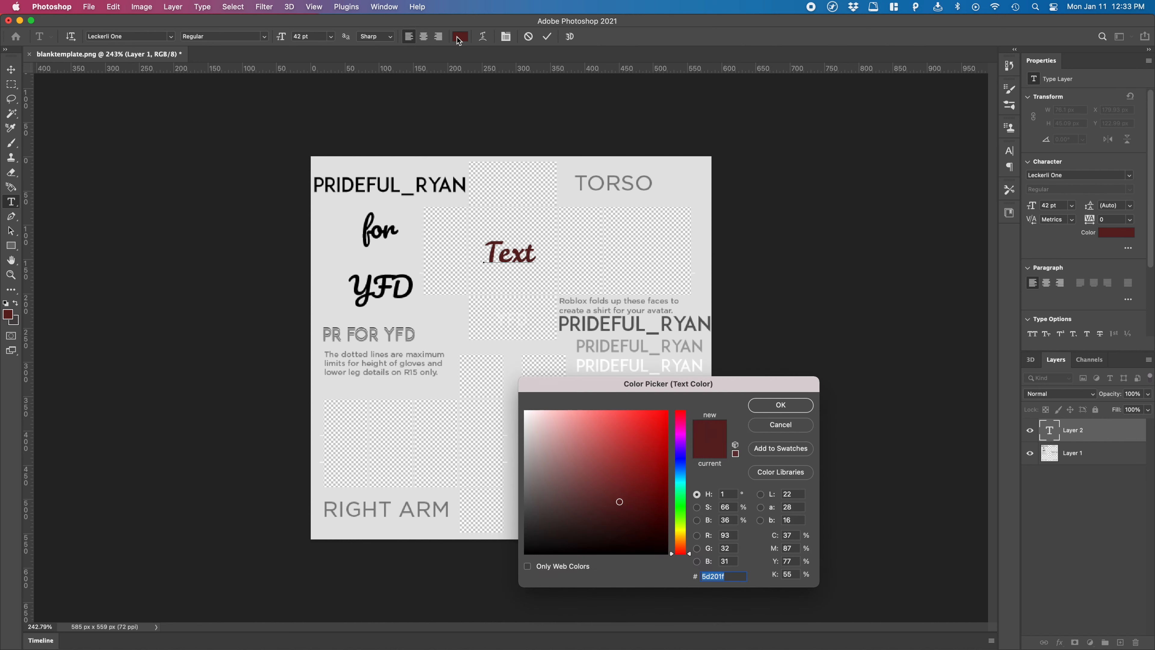
pyautogui.moveTo(608, 470); pyautogui.dragTo(632, 547)
pyautogui.click(767, 405)
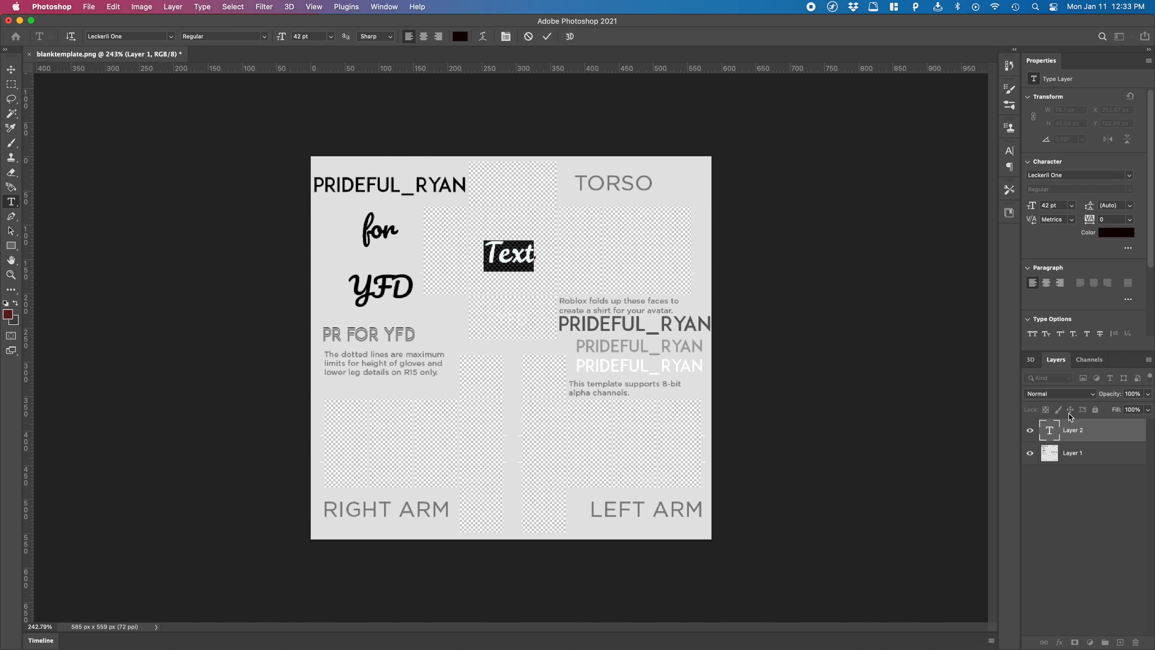
pyautogui.click(1080, 428)
pyautogui.press('Delete')
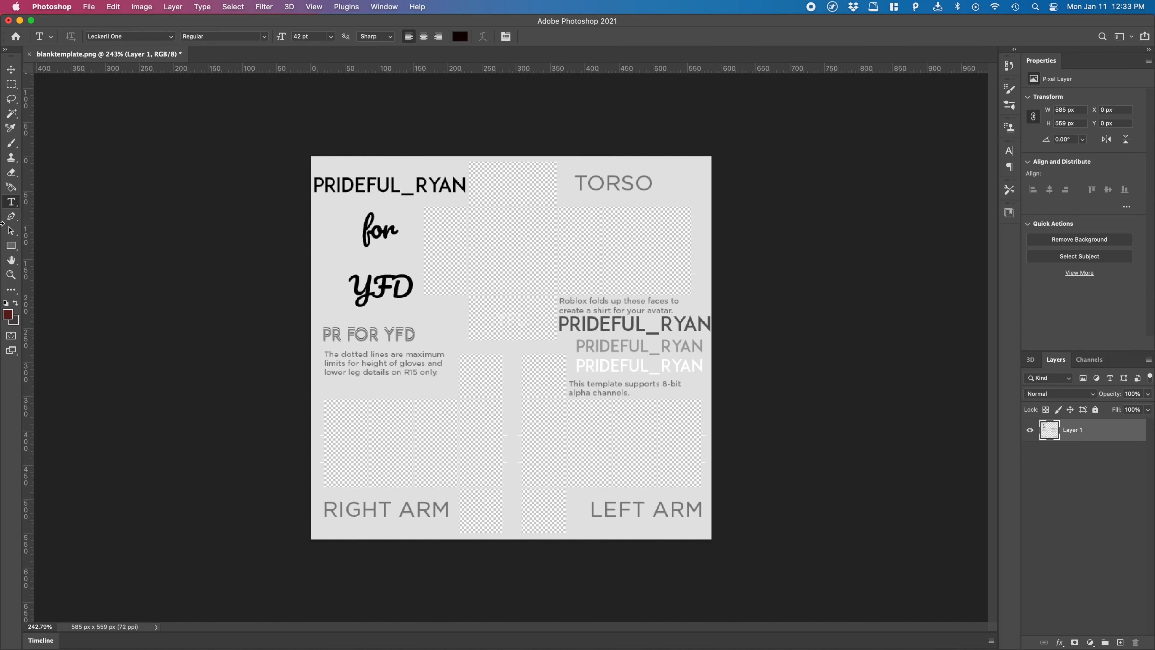
pyautogui.click(8, 217)
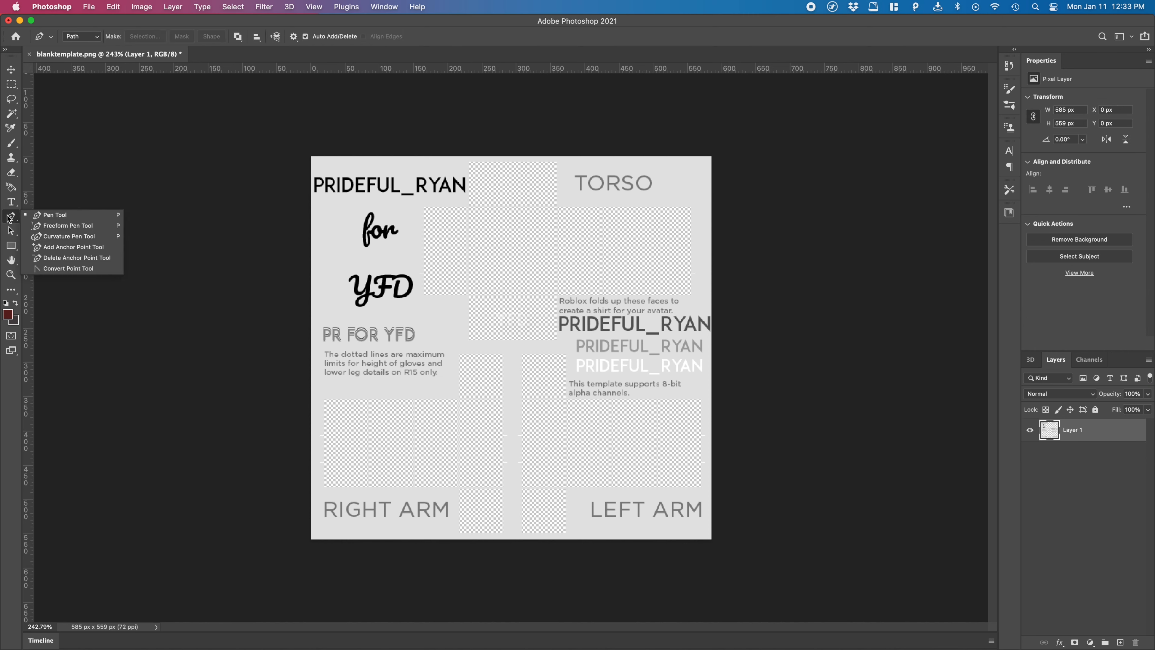
pyautogui.click(8, 217)
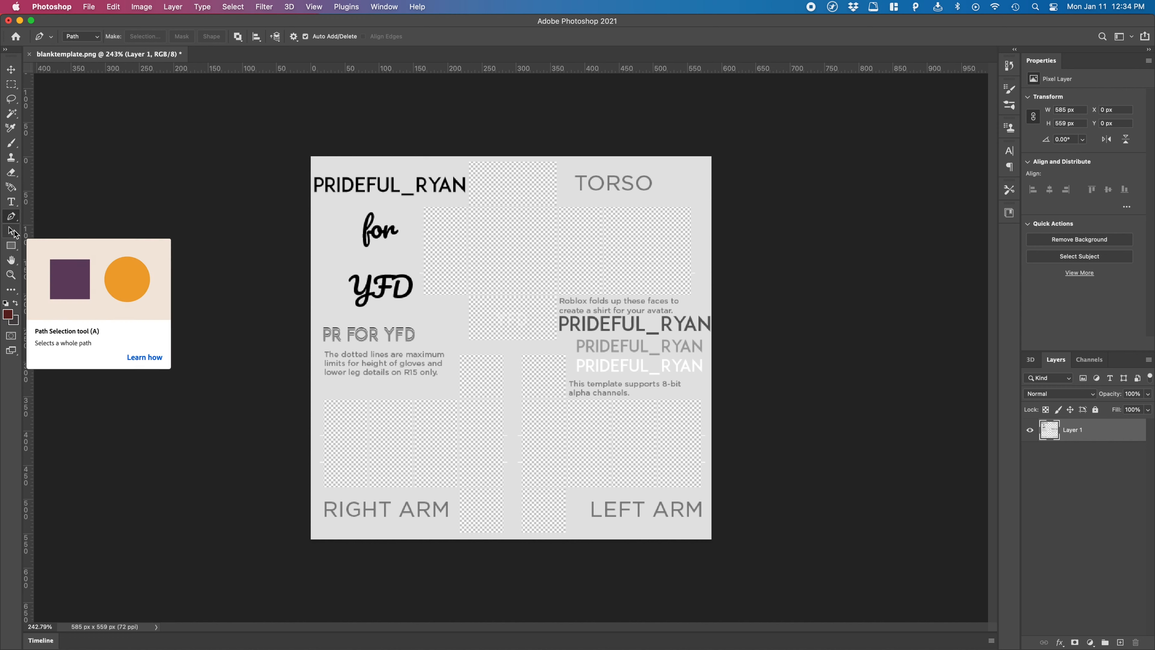
# Draw a dark red filled rectangle about 331 × 99 px across the torso area with the Rectangle tool
pyautogui.click(12, 246)
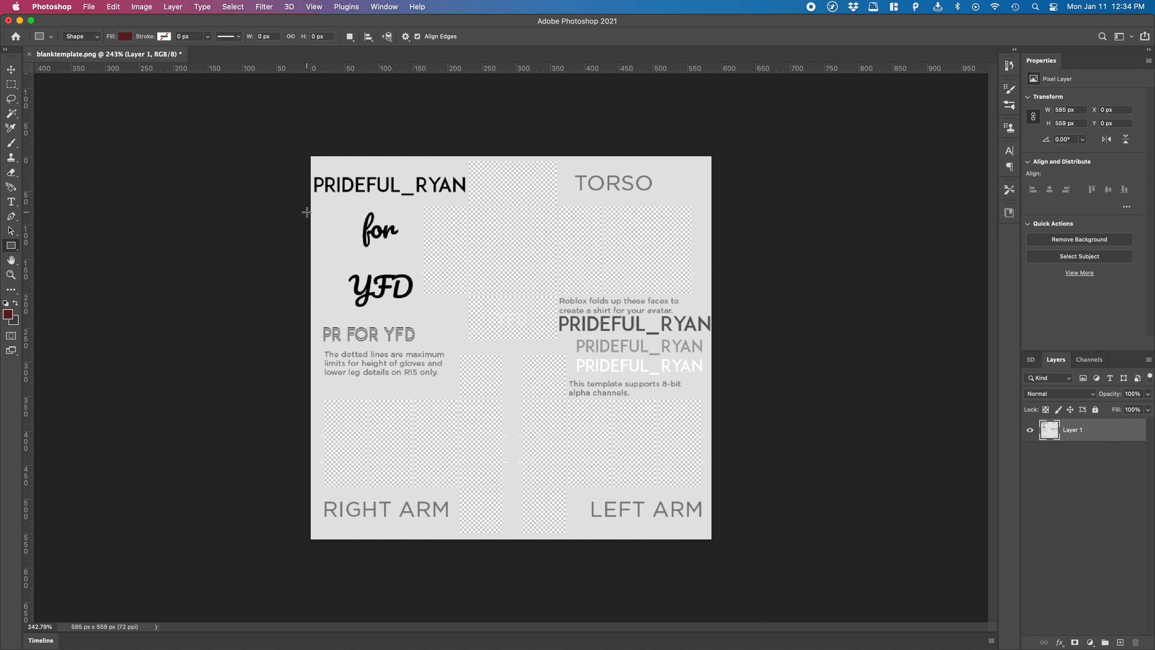
pyautogui.moveTo(433, 216); pyautogui.dragTo(660, 284)
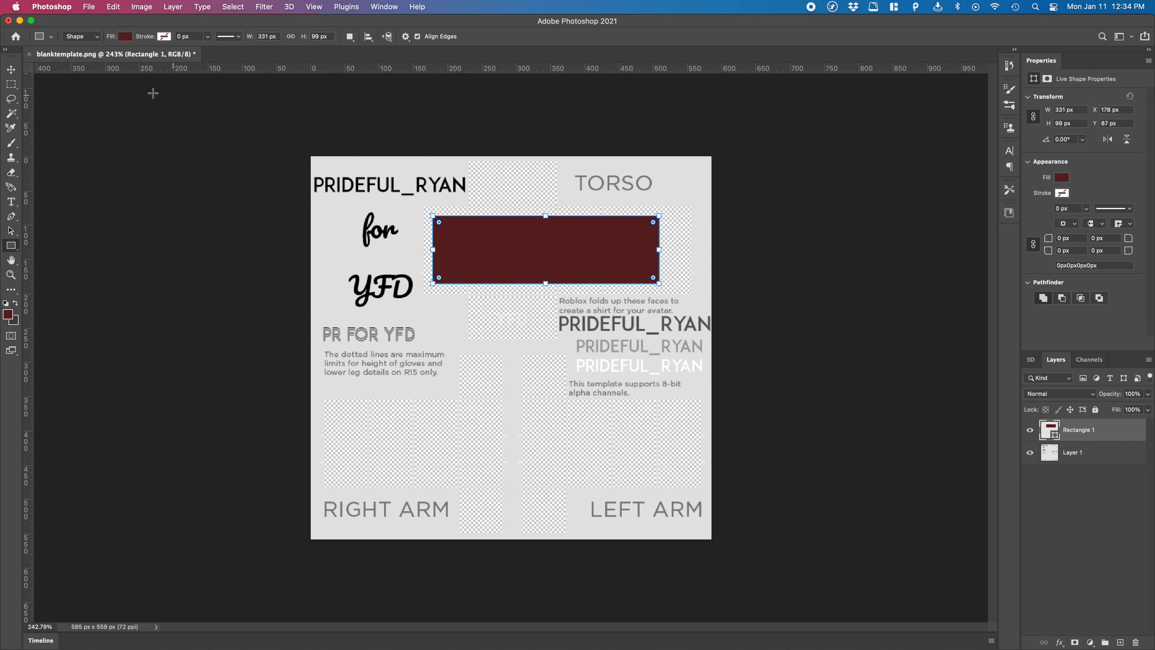
# Examine the rectangle's fill colour choices and the Shape, Path and Pixels drawing modes
pyautogui.click(125, 37)
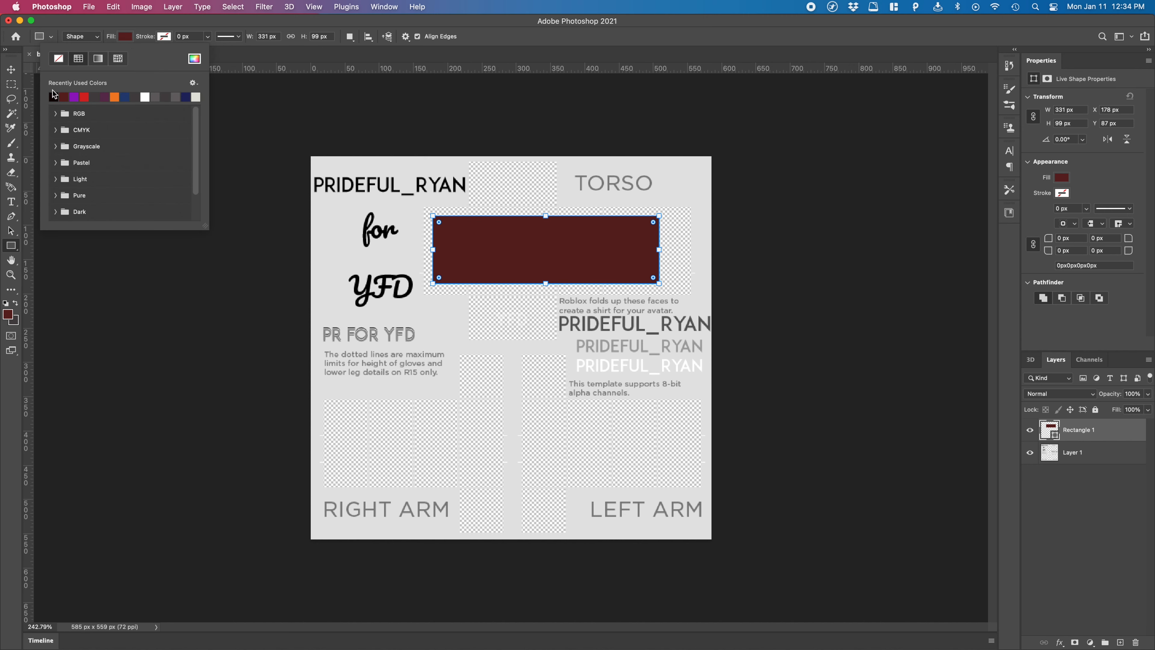
pyautogui.click(125, 37)
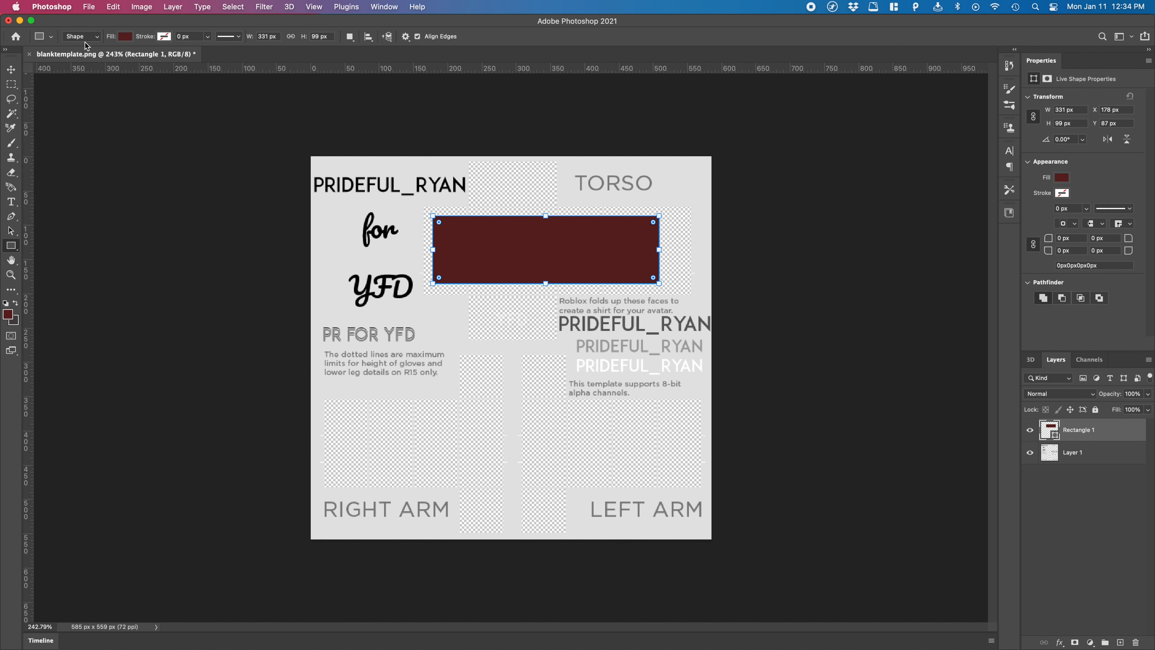
pyautogui.click(50, 38)
pyautogui.click(50, 38)
pyautogui.click(80, 36)
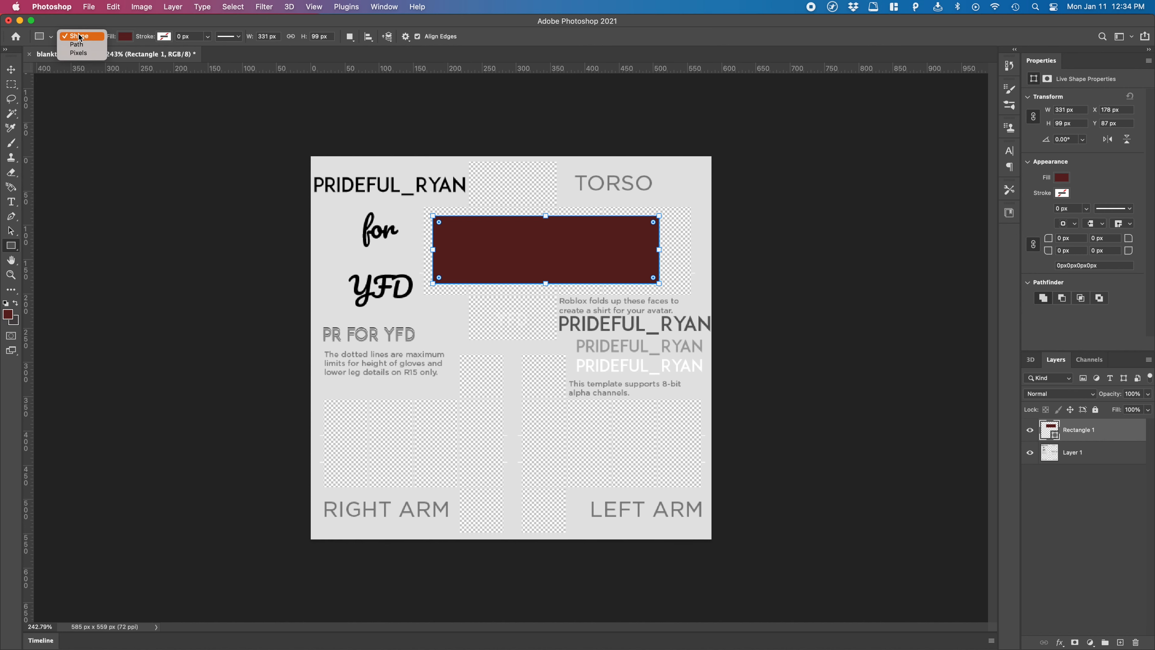
pyautogui.click(79, 37)
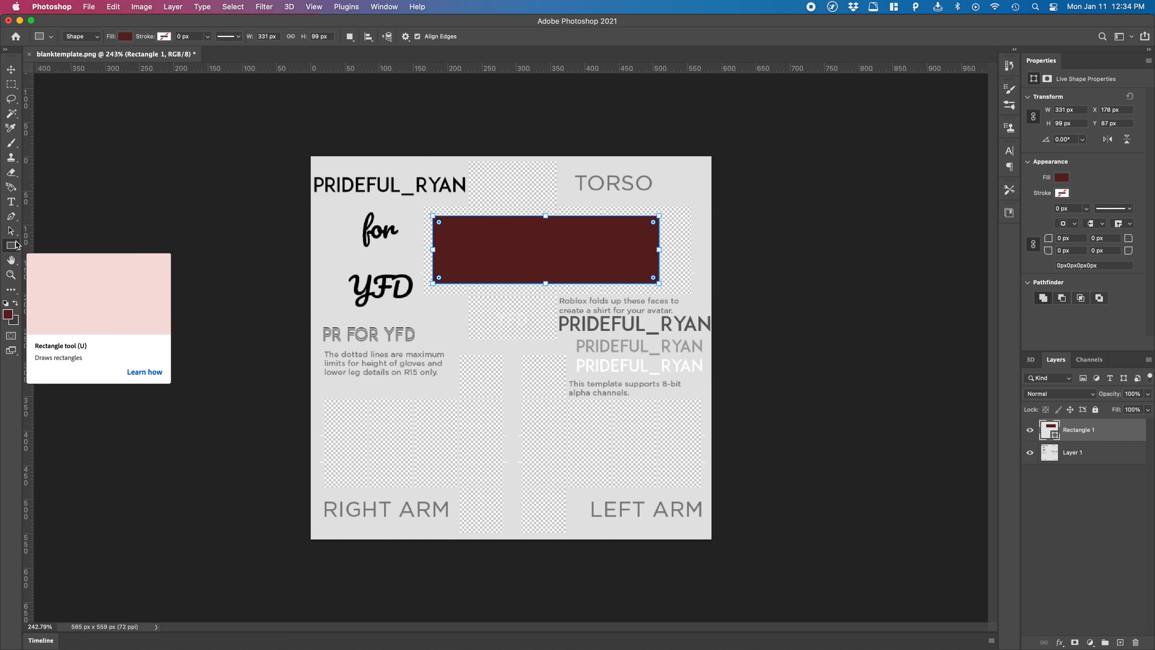
# Draw a moose from the Wild Animals custom shapes, about 160 × 162 px, below the rectangle near the template's lower middle
pyautogui.rightClick(11, 251)
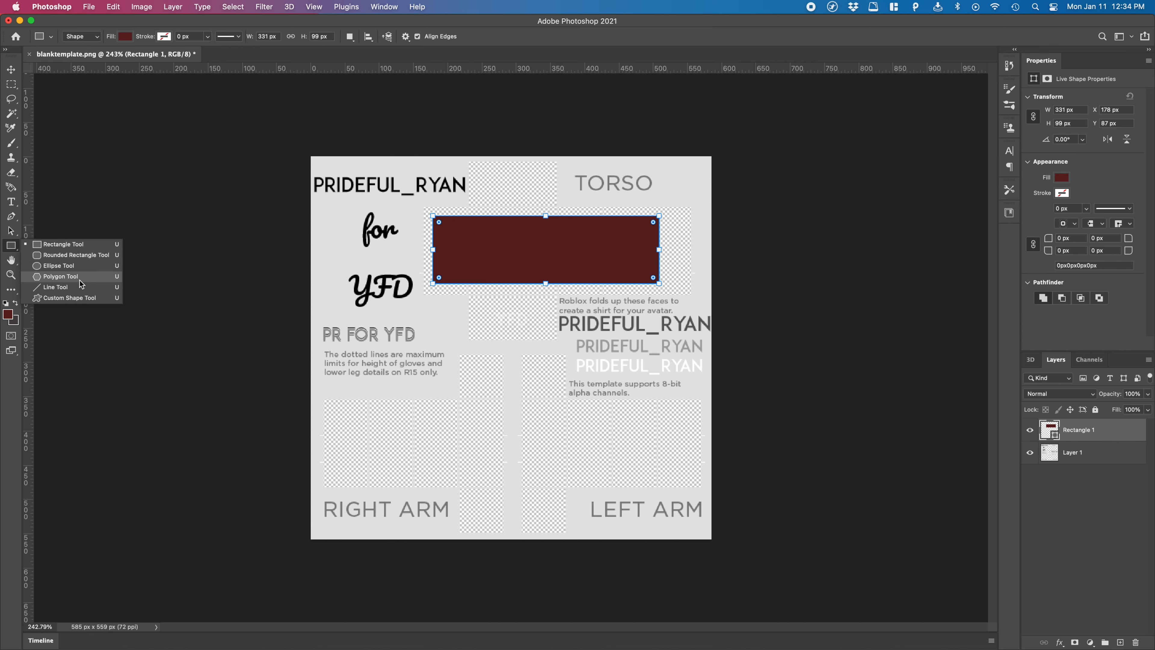
pyautogui.click(83, 298)
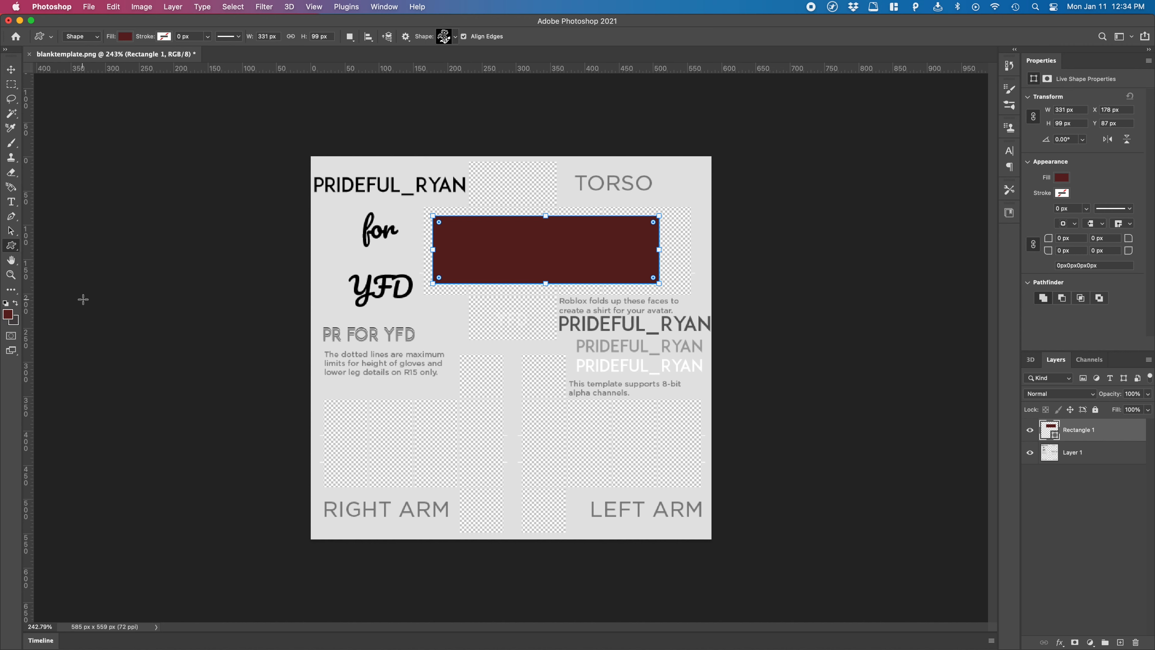
pyautogui.click(456, 38)
pyautogui.click(392, 62)
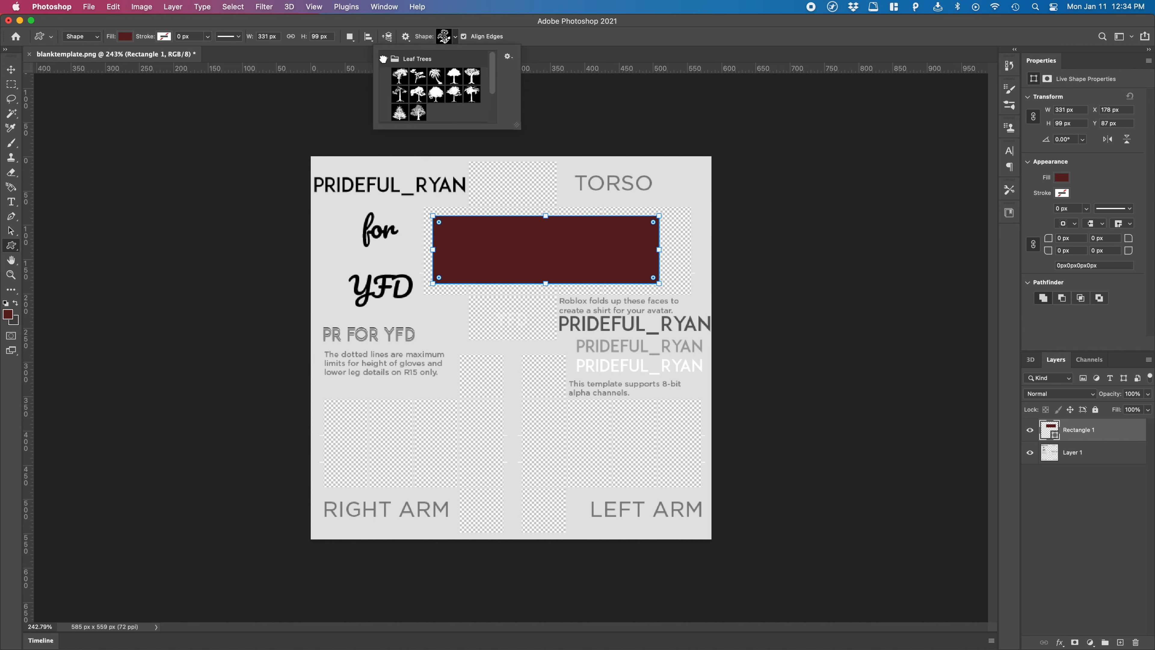
pyautogui.scroll(-2, 407, 77)
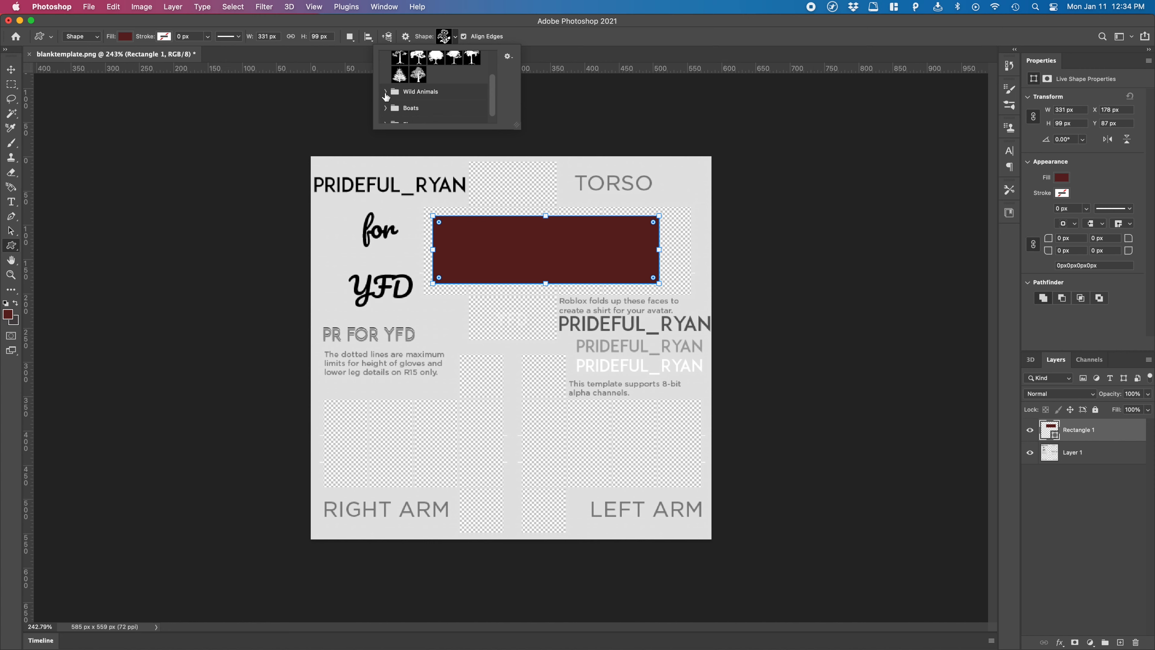
pyautogui.scroll(1, 386, 97)
pyautogui.click(425, 109)
pyautogui.click(453, 82)
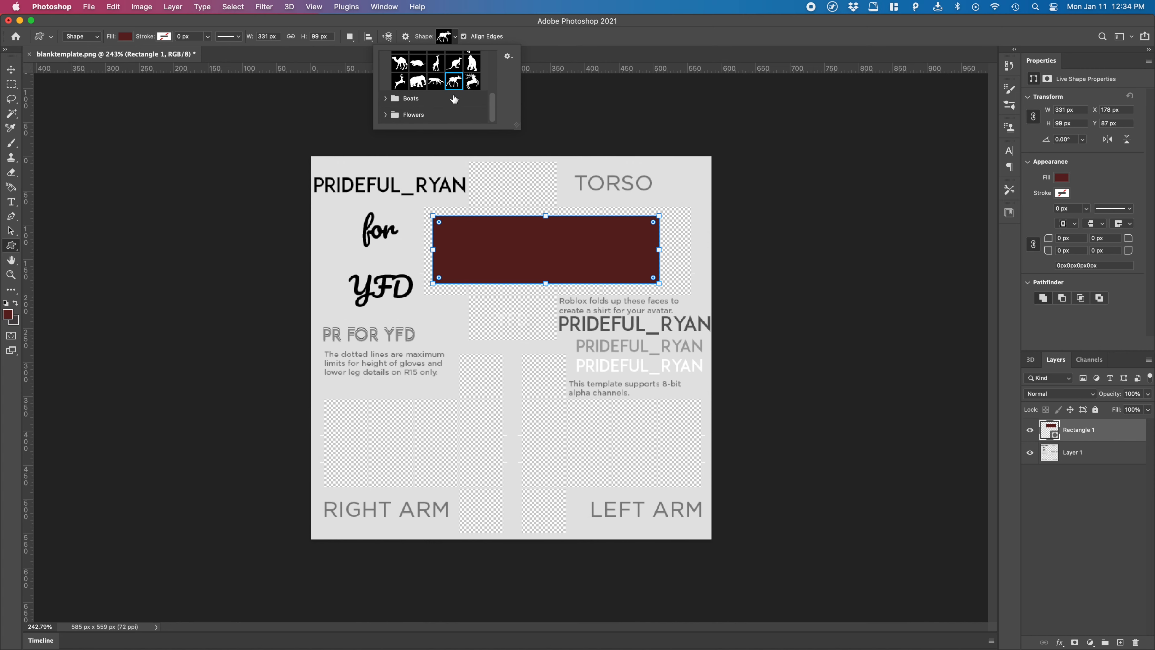
pyautogui.moveTo(494, 363); pyautogui.dragTo(603, 474)
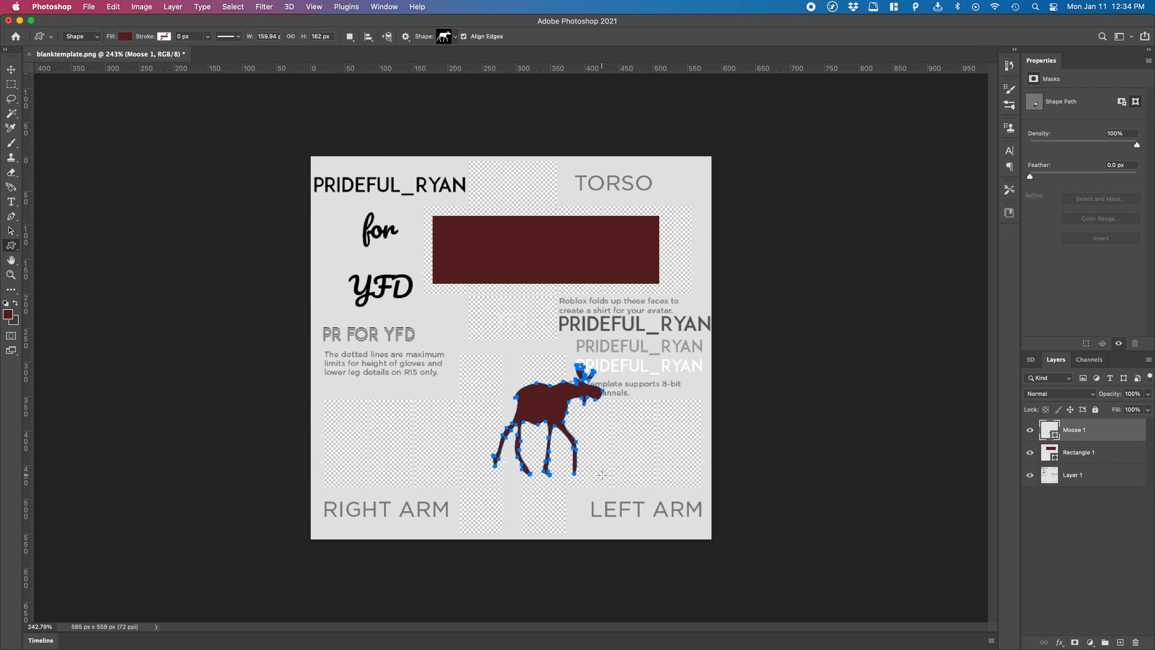
# Delete the moose and rectangle shape layers
pyautogui.press('BackSpace')
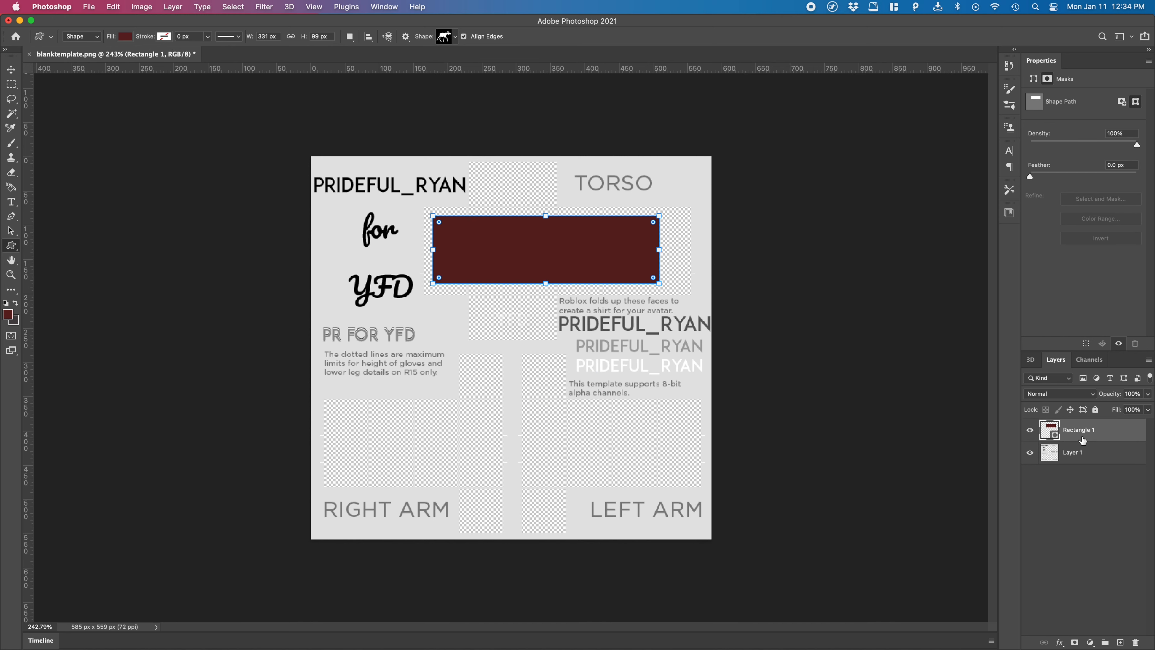
pyautogui.press('BackSpace')
# Fit the template to the window with the Hand tool, and zoom in on "for" to 500% and back out with the Zoom tool
pyautogui.doubleClick(9, 267)
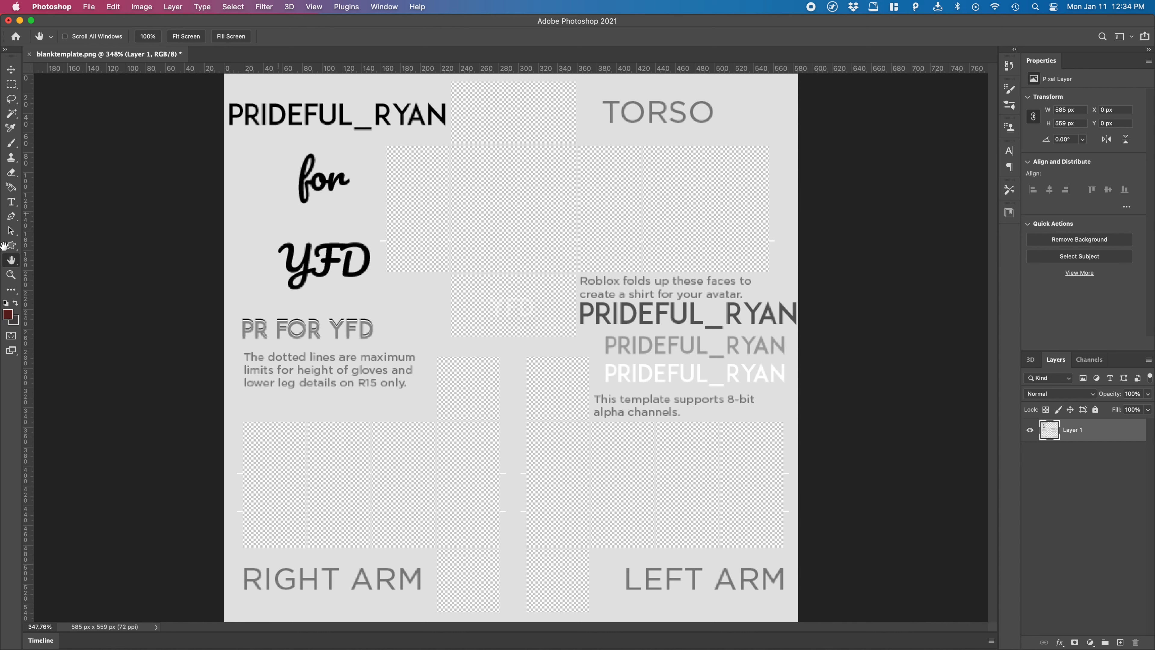
pyautogui.click(14, 258)
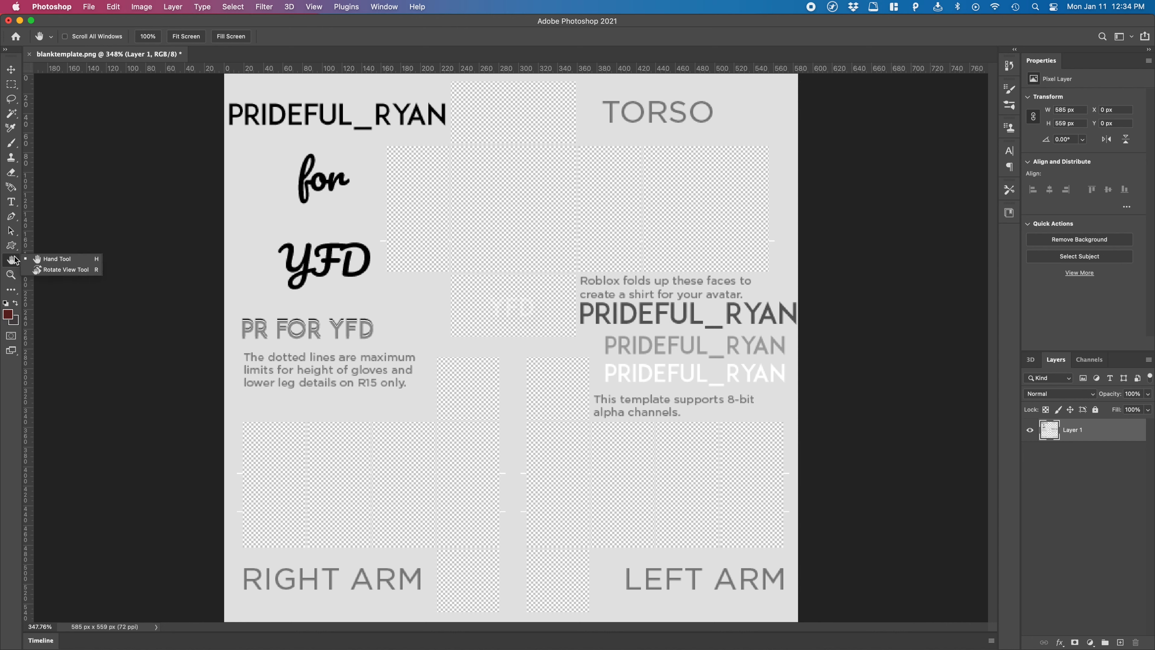
pyautogui.click(11, 275)
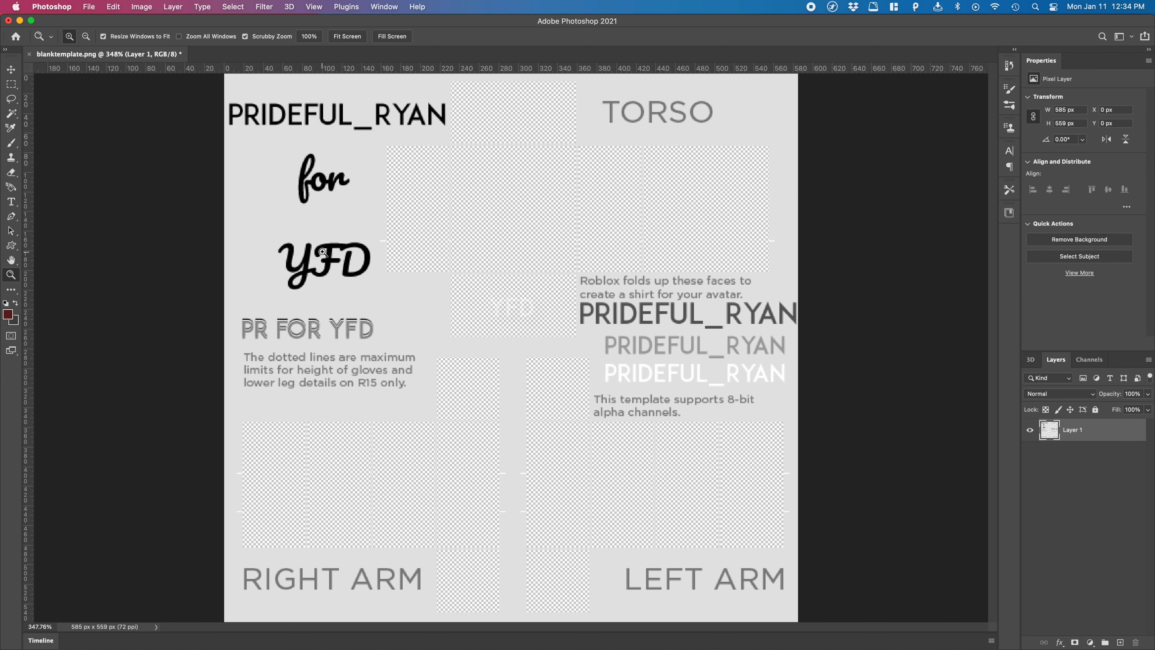
pyautogui.click(314, 179)
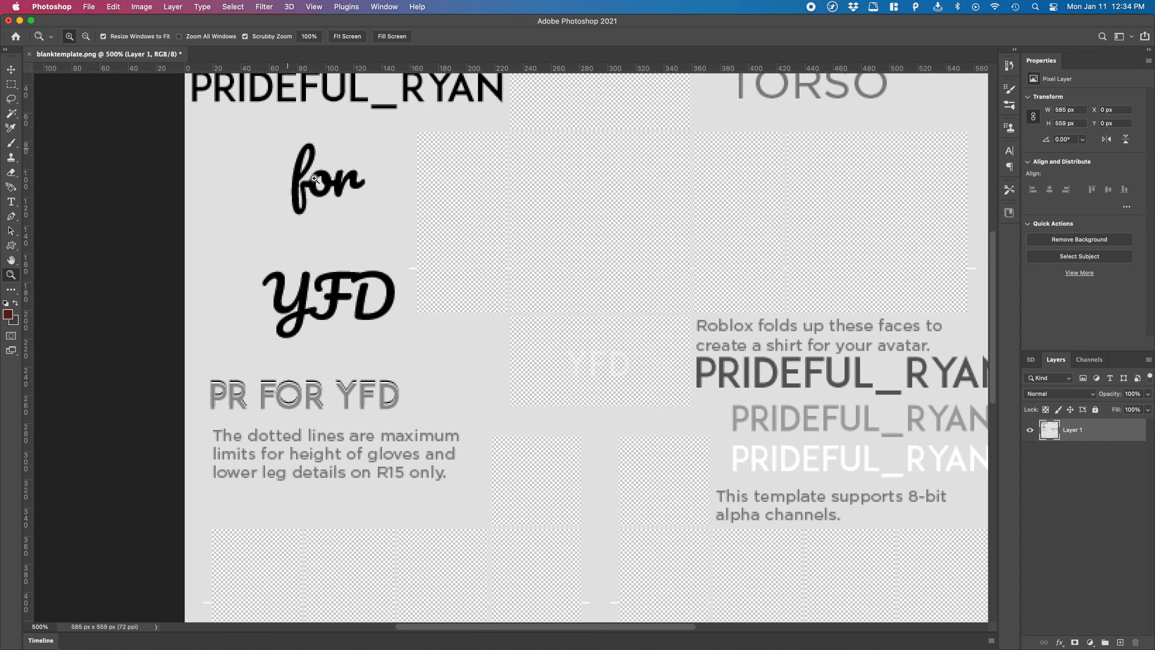
pyautogui.moveTo(314, 179); pyautogui.dragTo(314, 179)
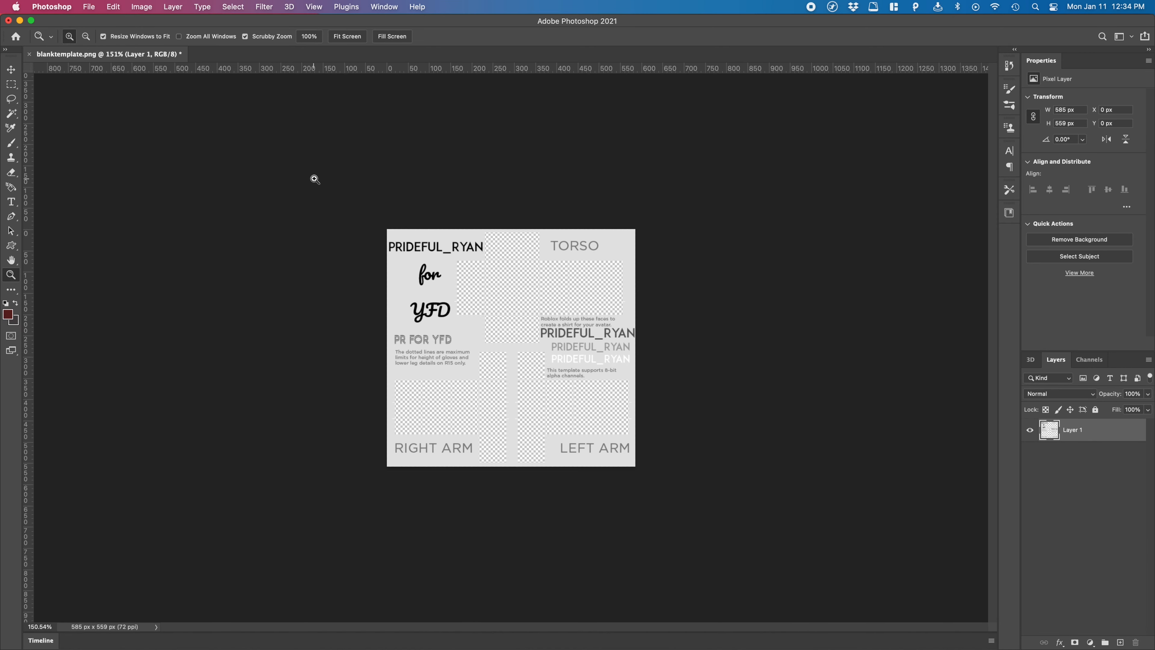
# Zoom the template in and out, and examine the toolbar's list of additional tools
pyautogui.moveTo(593, 283); pyautogui.dragTo(592, 284)
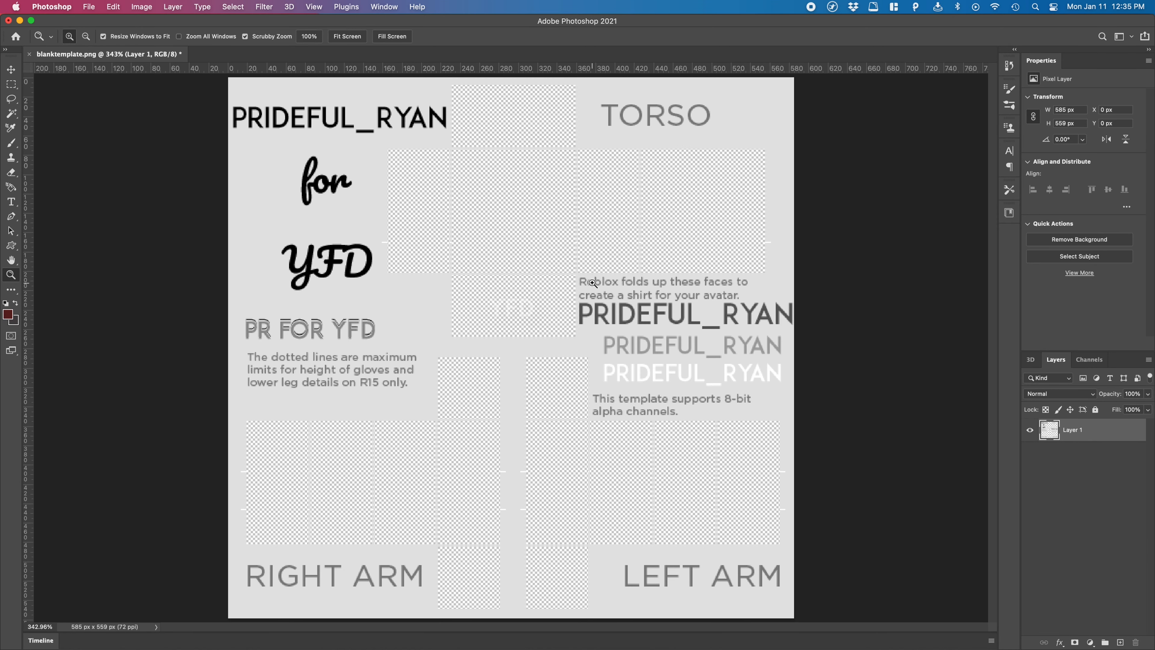
pyautogui.keyDown('alt'); pyautogui.click(592, 283); pyautogui.keyUp('alt')
pyautogui.click(593, 283)
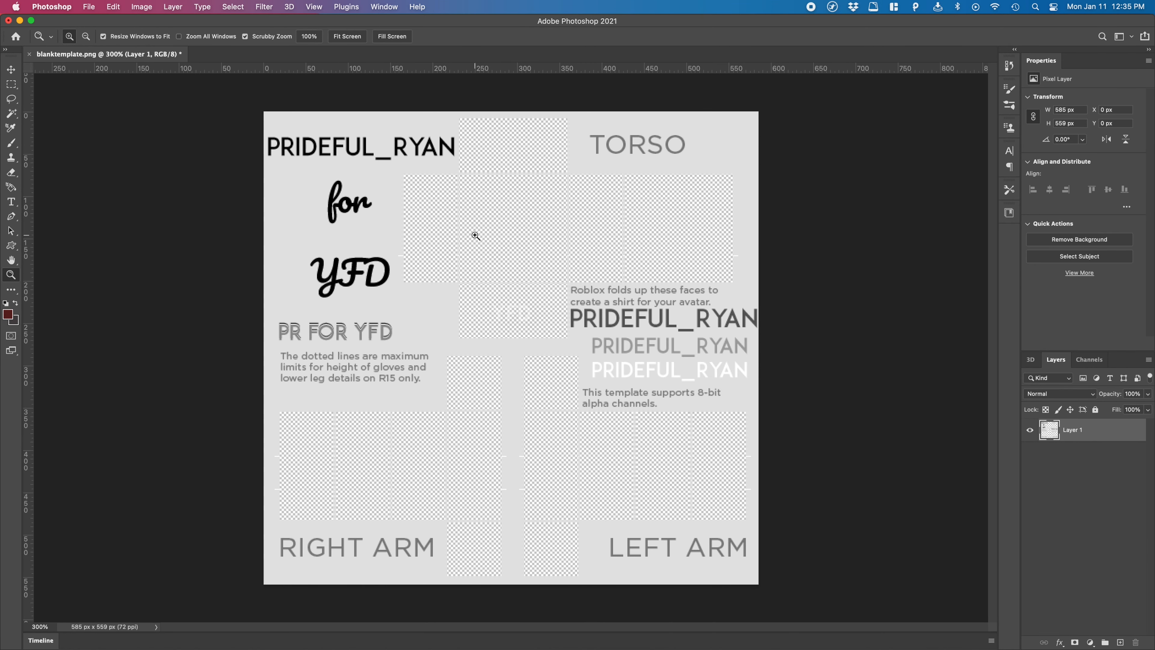
pyautogui.moveTo(476, 236); pyautogui.dragTo(476, 236)
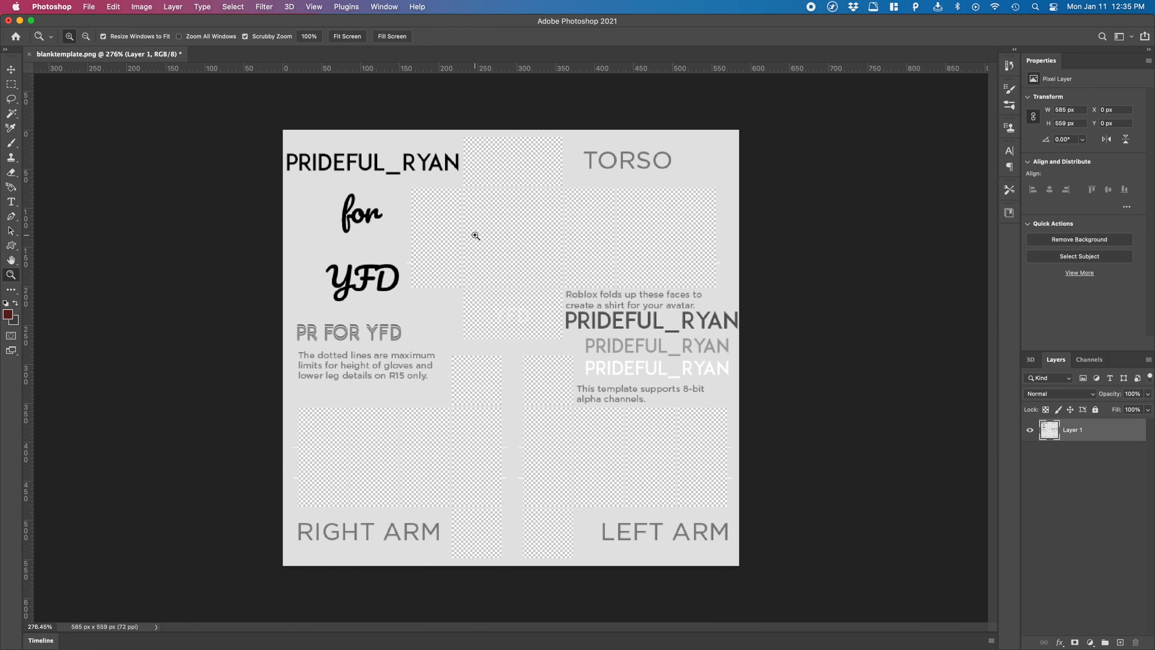
pyautogui.click(11, 290)
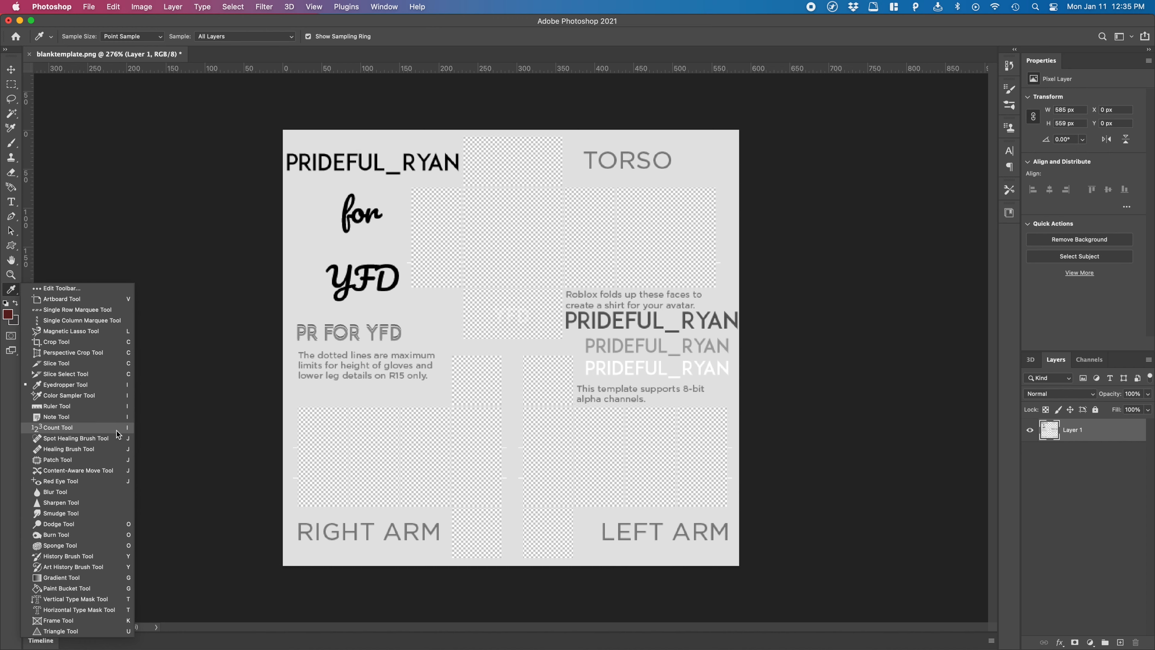
pyautogui.click(11, 70)
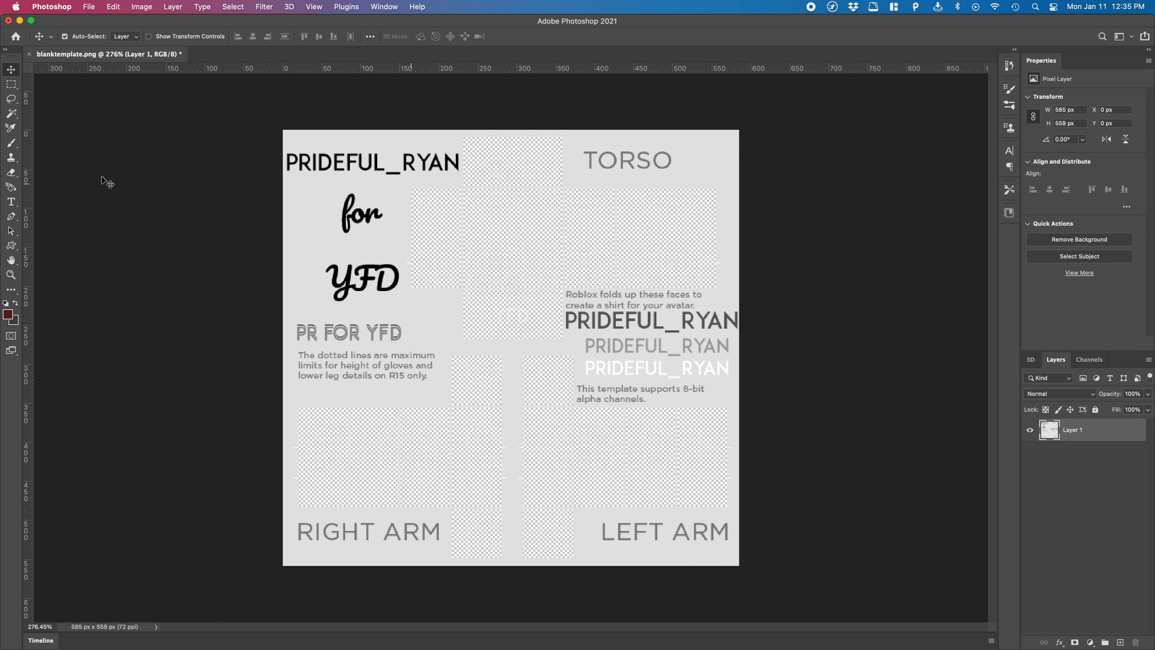
# Draw a filled rectangle about 218 × 107 px across the template's upper middle and round its corners to 27 px
pyautogui.rightClick(8, 246)
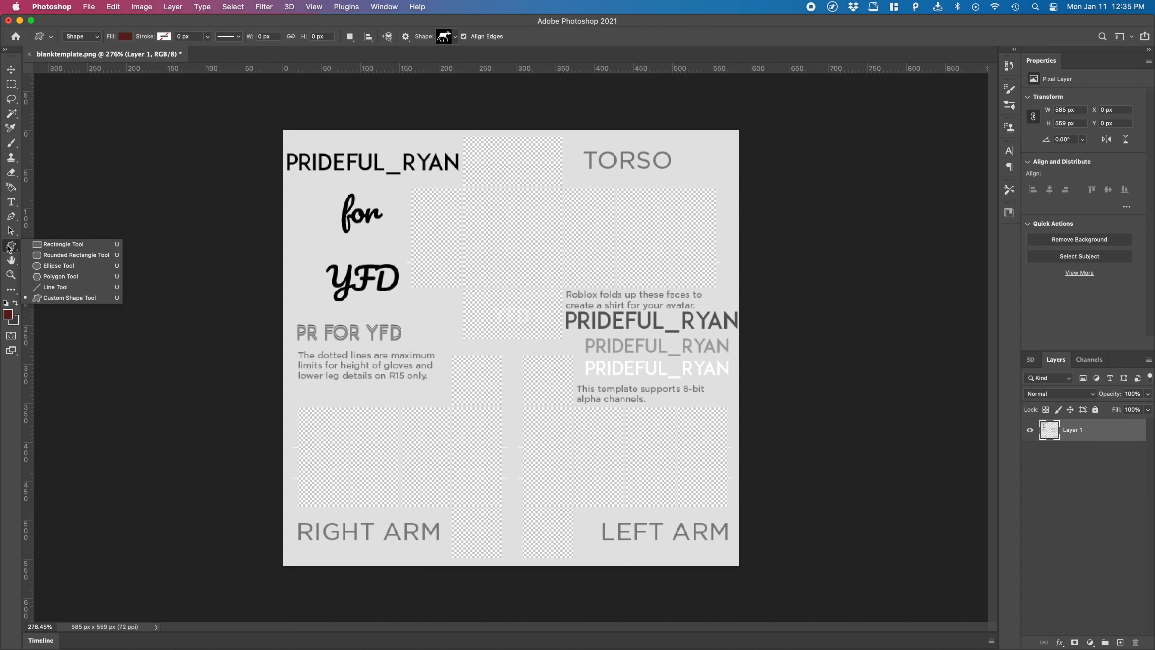
pyautogui.click(48, 246)
pyautogui.moveTo(414, 204); pyautogui.dragTo(584, 286)
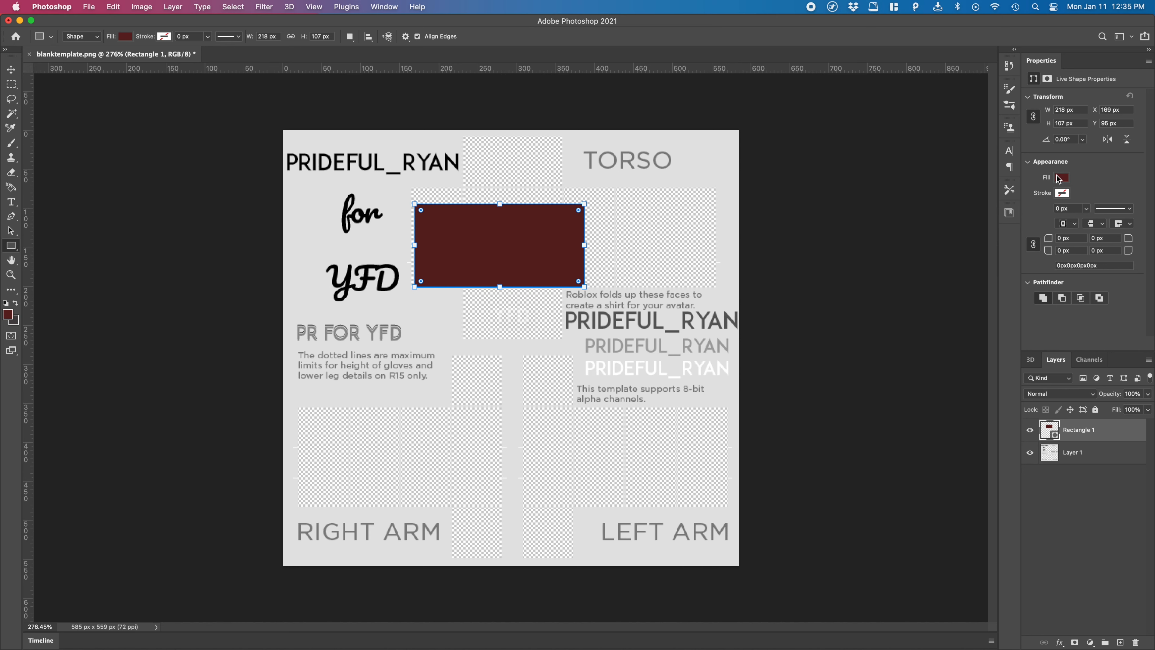
pyautogui.moveTo(1051, 242)
pyautogui.mouseDown()
pyautogui.moveTo(1073, 243)
pyautogui.moveTo(1041, 243)
pyautogui.mouseUp()
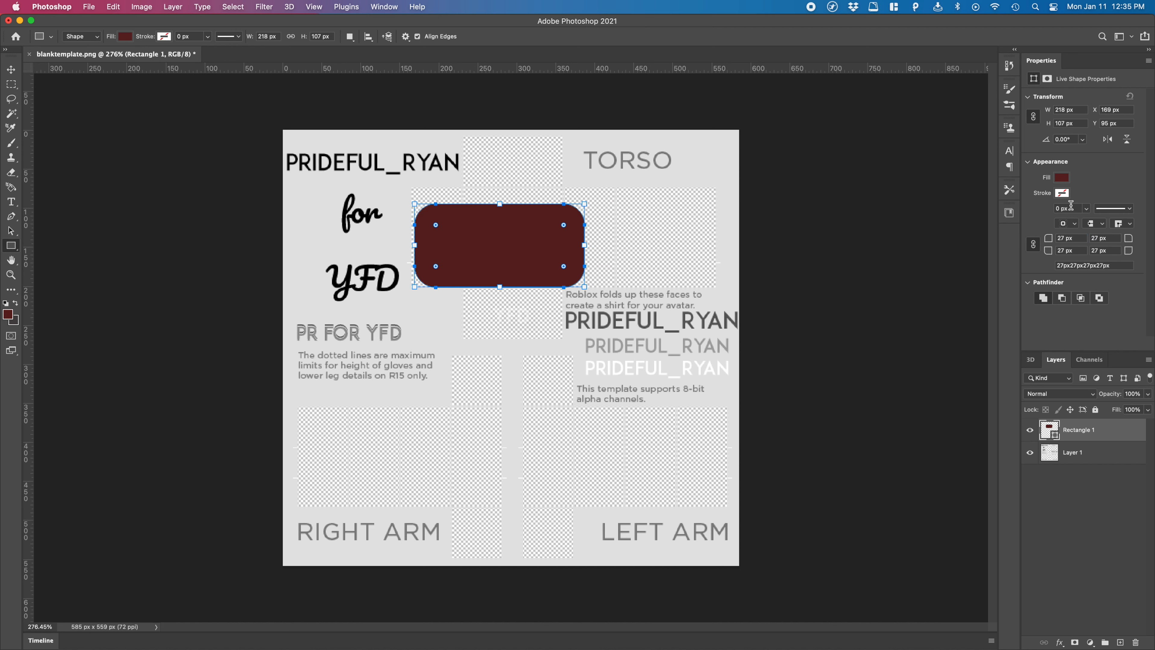
# Give the rounded rectangle a red stroke colour, and delete the shape layer
pyautogui.click(1063, 194)
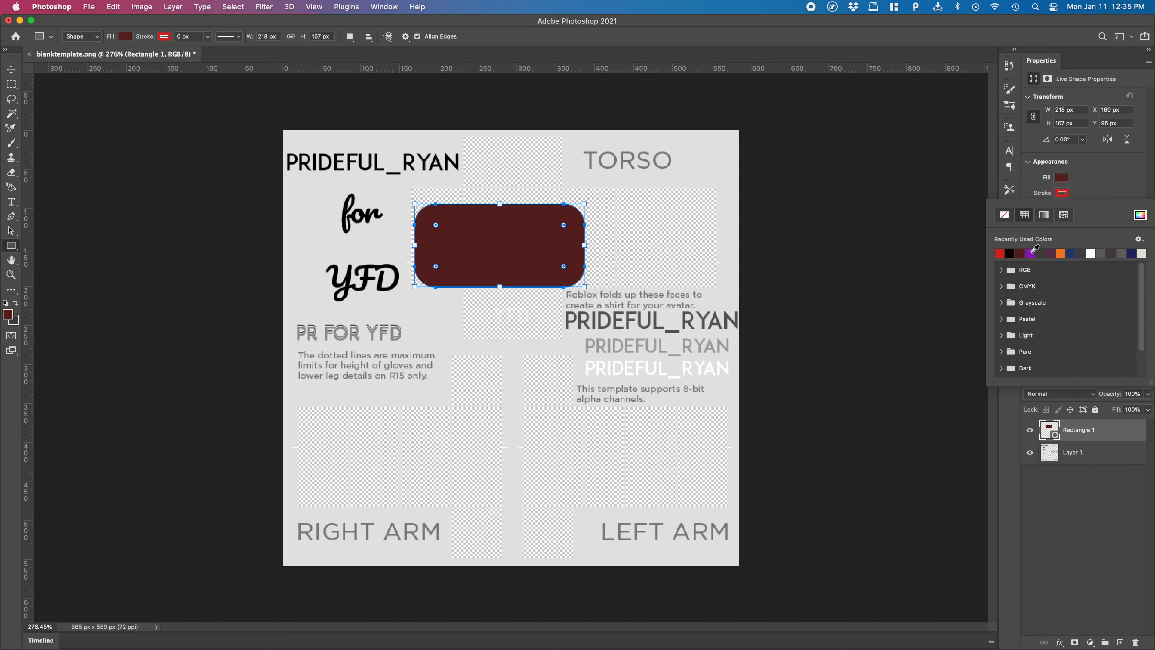
pyautogui.doubleClick(1032, 251)
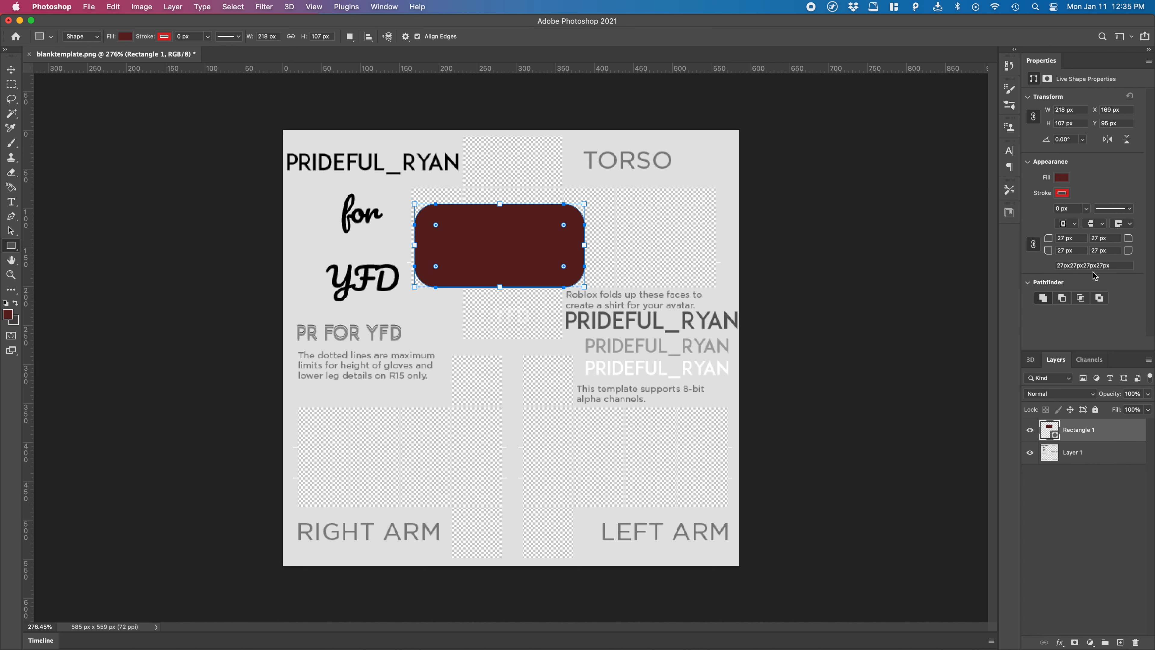
pyautogui.press('BackSpace')
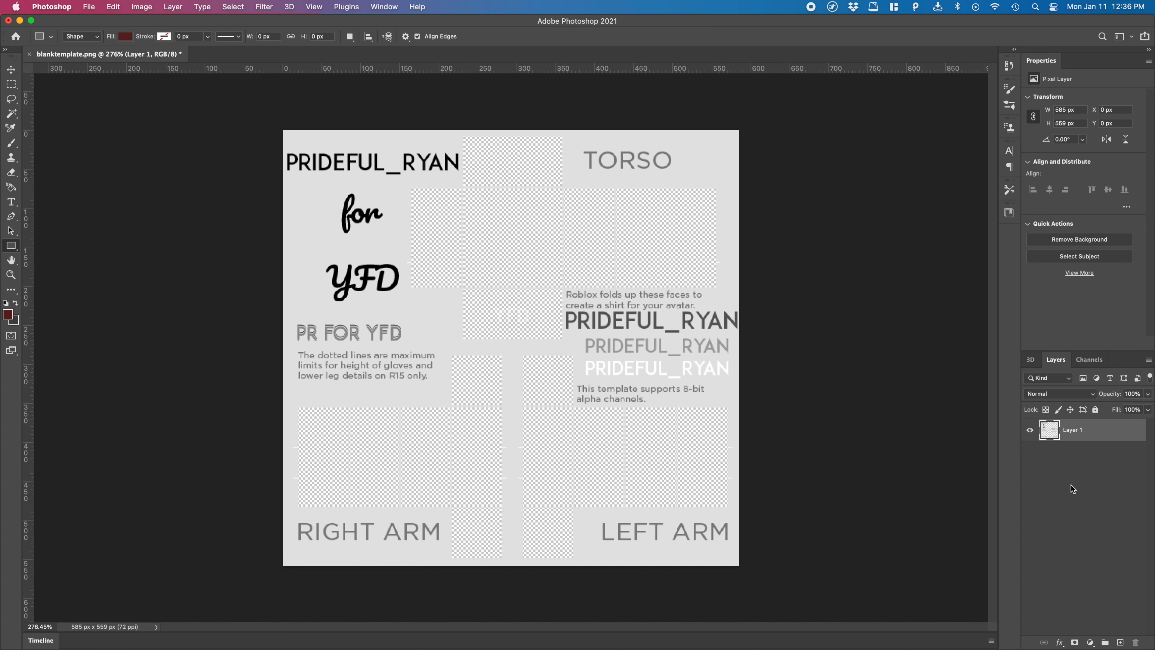
# Set Layer 1's blend mode to Overlay and return it to Normal
pyautogui.click(1060, 394)
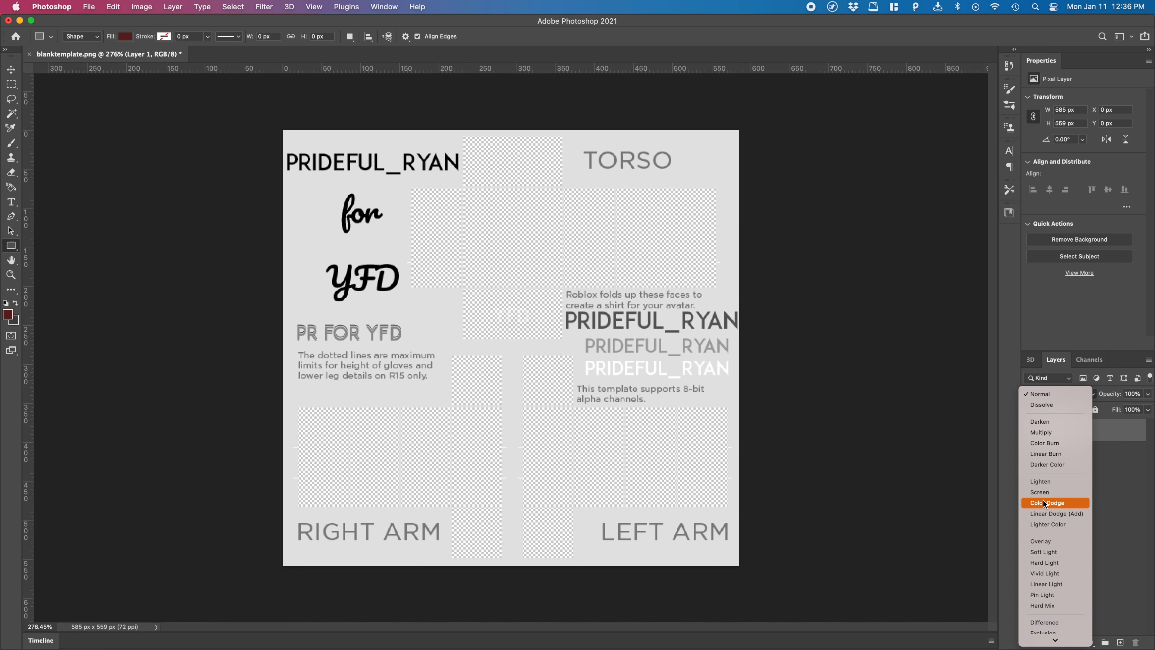
pyautogui.click(1053, 546)
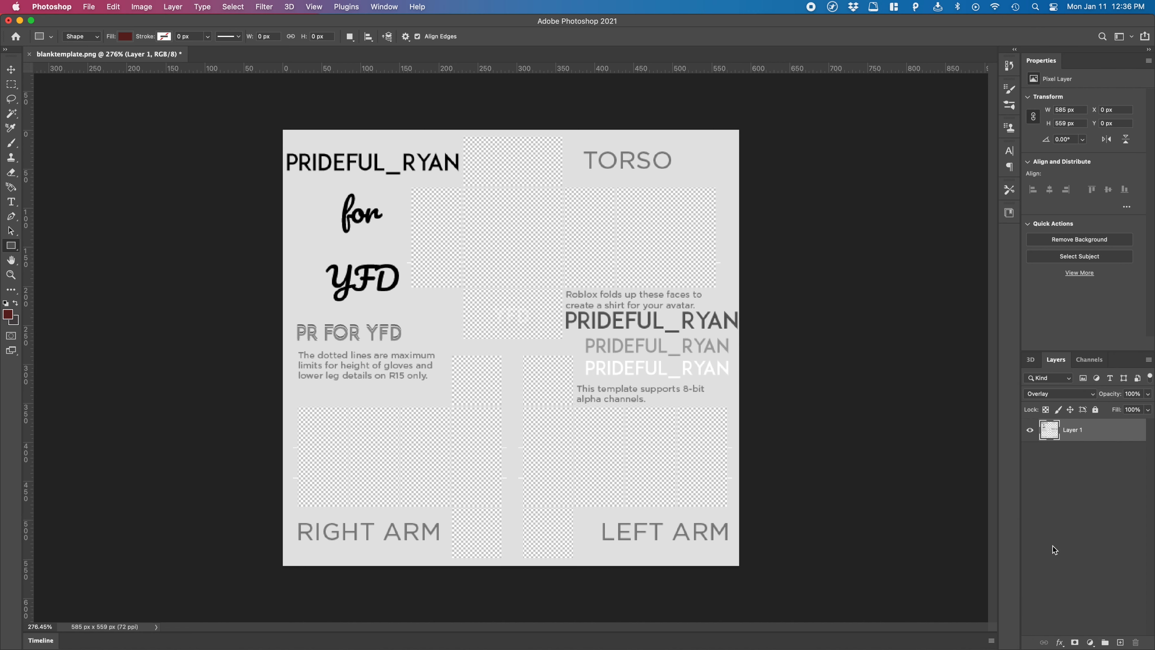
pyautogui.click(1056, 395)
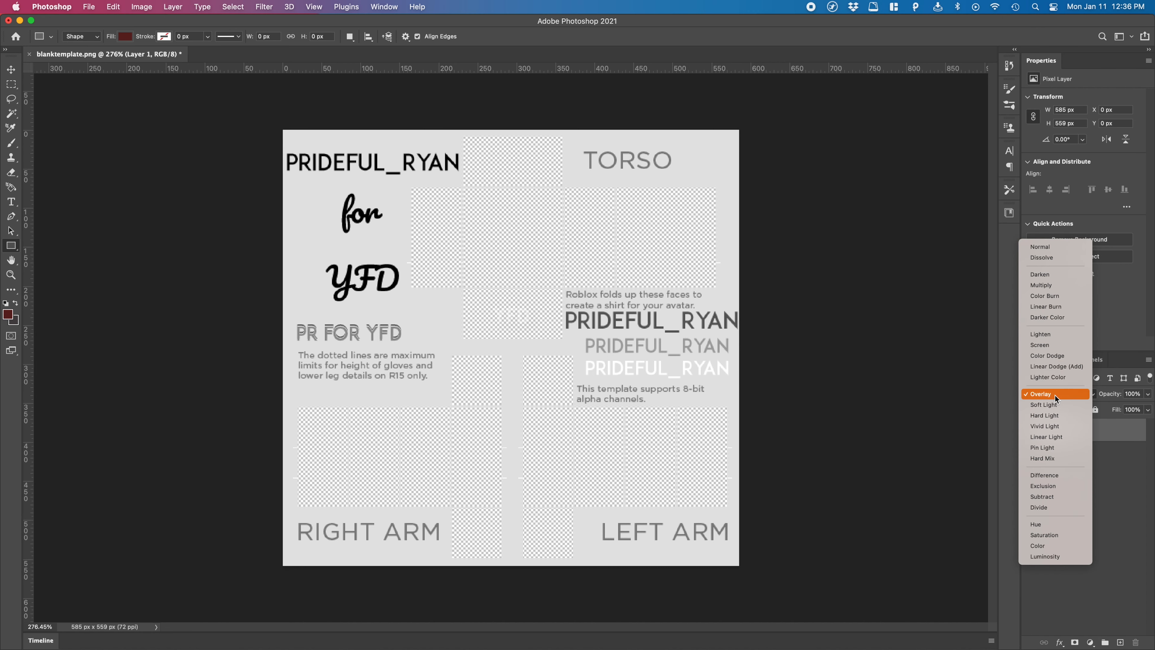
pyautogui.click(1048, 250)
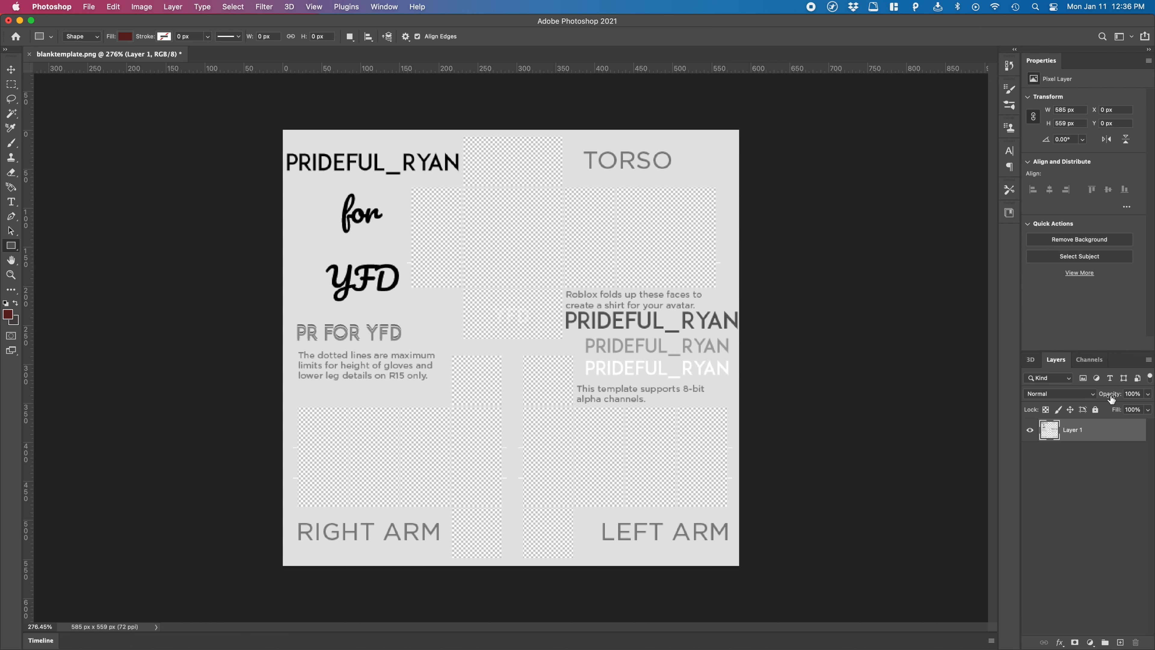
# Lower Layer 1's opacity and restore it to 100%, and toggle the layer's visibility off and on
pyautogui.click(1148, 394)
pyautogui.moveTo(1147, 408); pyautogui.dragTo(1109, 408)
pyautogui.moveTo(1113, 396)
pyautogui.mouseDown()
pyautogui.moveTo(1046, 396)
pyautogui.moveTo(1129, 396)
pyautogui.mouseUp()
pyautogui.click(1031, 431)
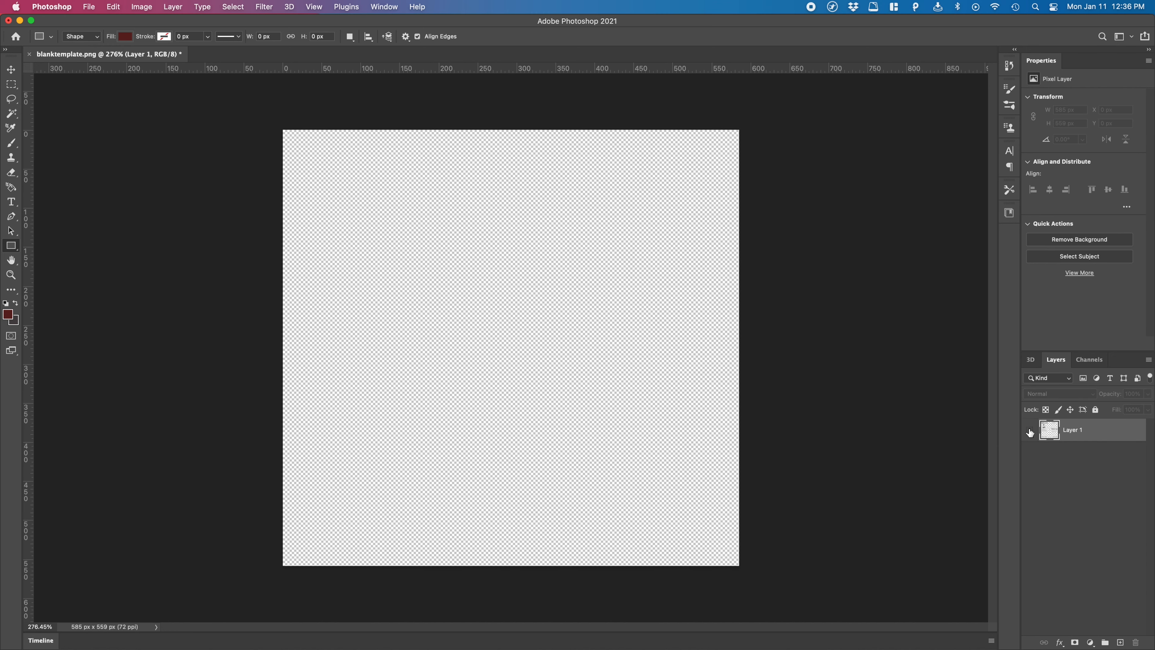
pyautogui.click(1031, 432)
pyautogui.click(1032, 433)
pyautogui.click(1032, 434)
# Draw a rectangle about 116 × 44 px in the upper torso area, and hide and show its layer
pyautogui.moveTo(469, 203); pyautogui.dragTo(558, 236)
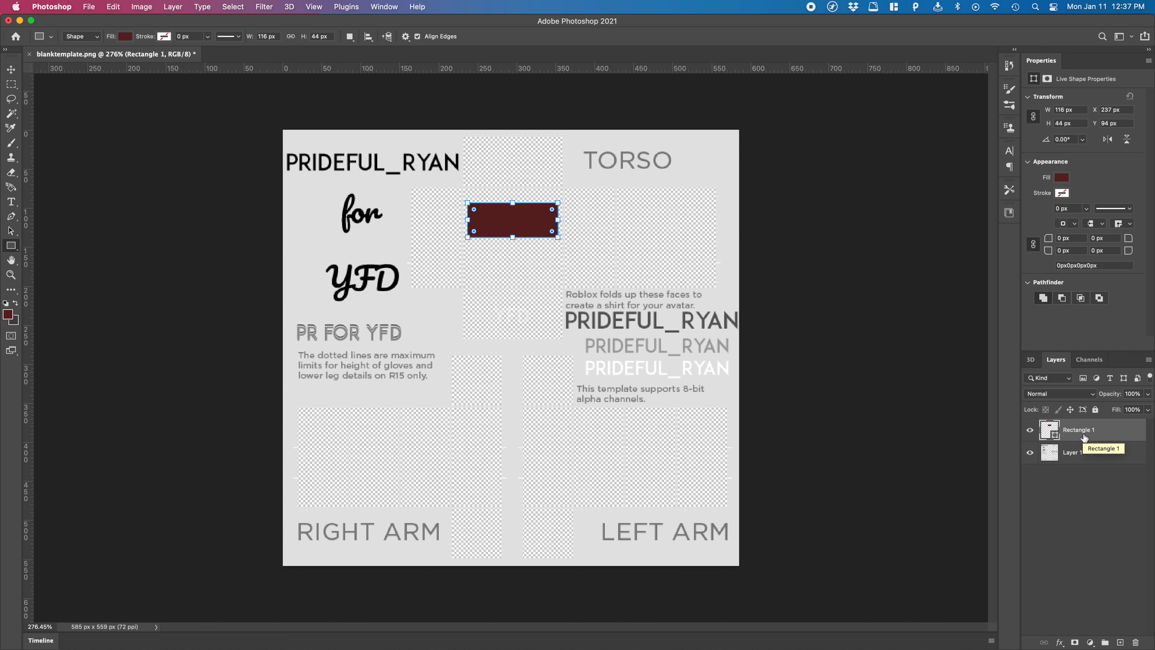
pyautogui.click(1031, 432)
pyautogui.click(1031, 434)
# Complete an I shape below the first rectangle with a stem about 42 × 57 px and a base about 130 × 38 px
pyautogui.moveTo(497, 233); pyautogui.dragTo(529, 279)
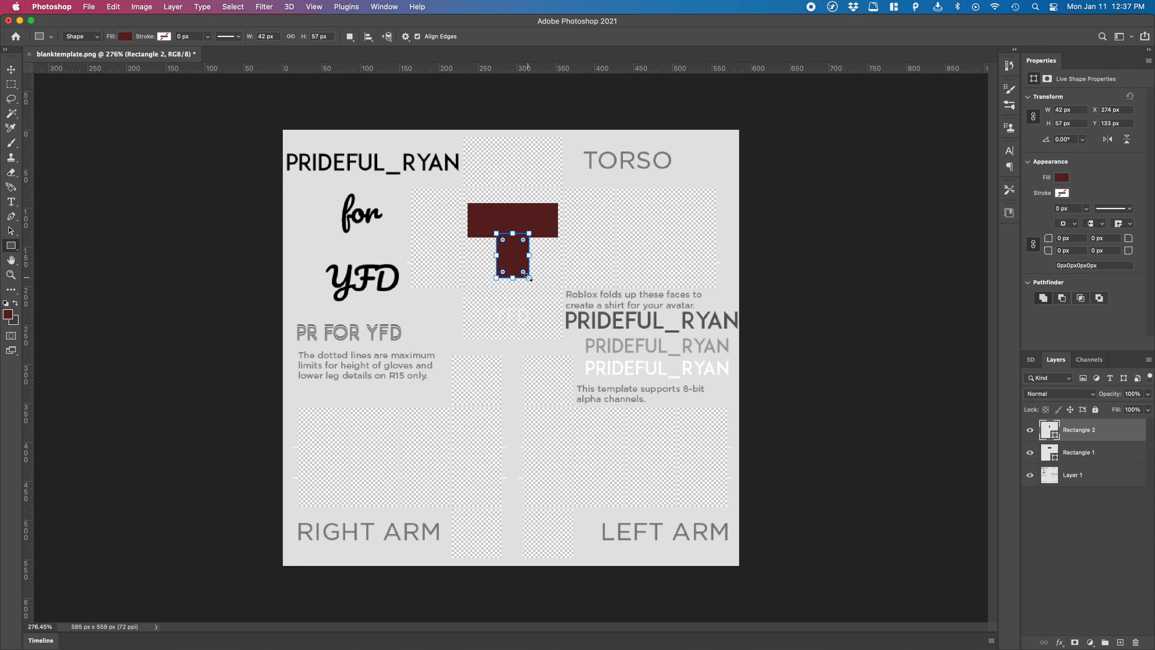
pyautogui.click(1131, 517)
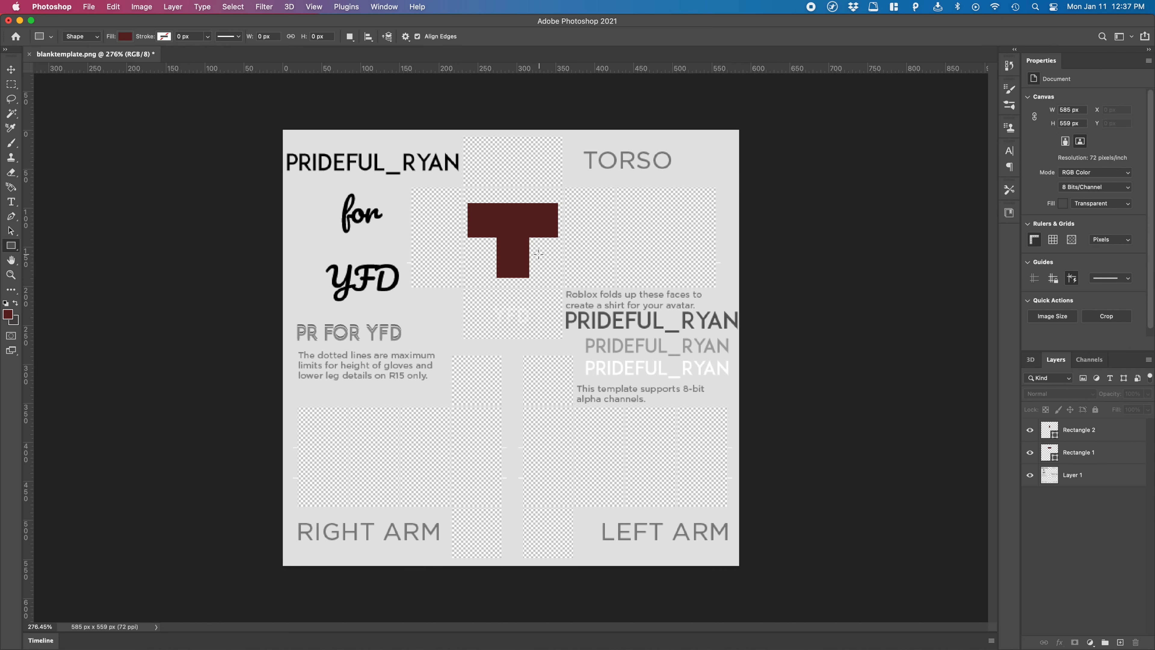
pyautogui.moveTo(478, 269)
pyautogui.mouseDown()
pyautogui.moveTo(570, 288)
pyautogui.moveTo(563, 296)
pyautogui.mouseUp()
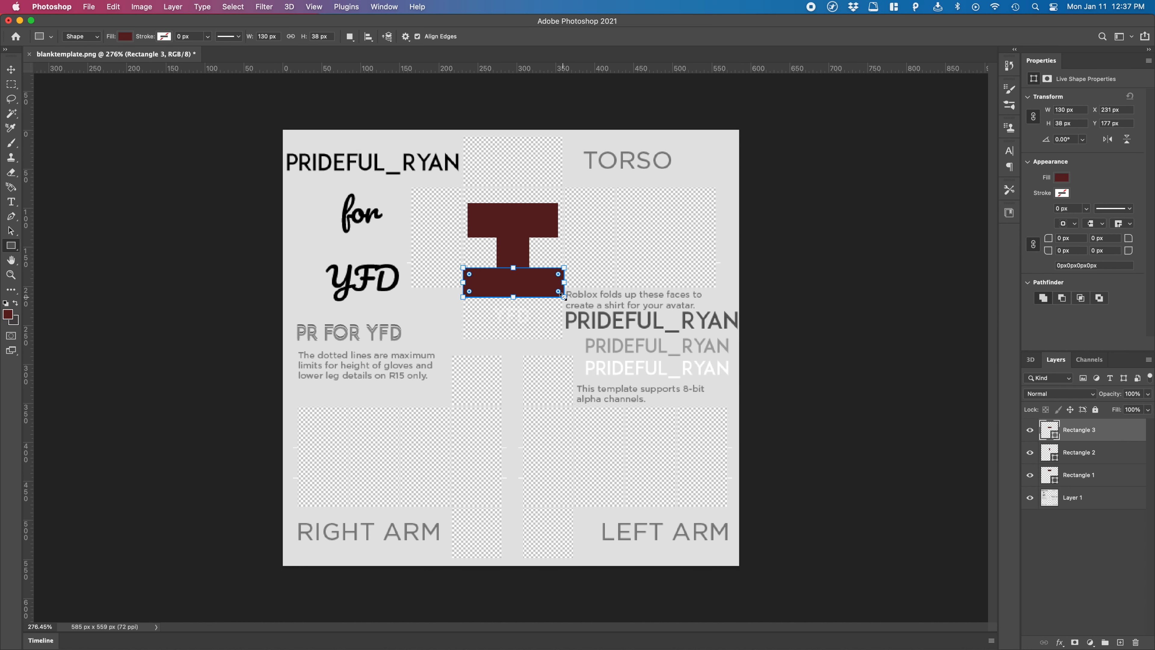
pyautogui.click(1116, 603)
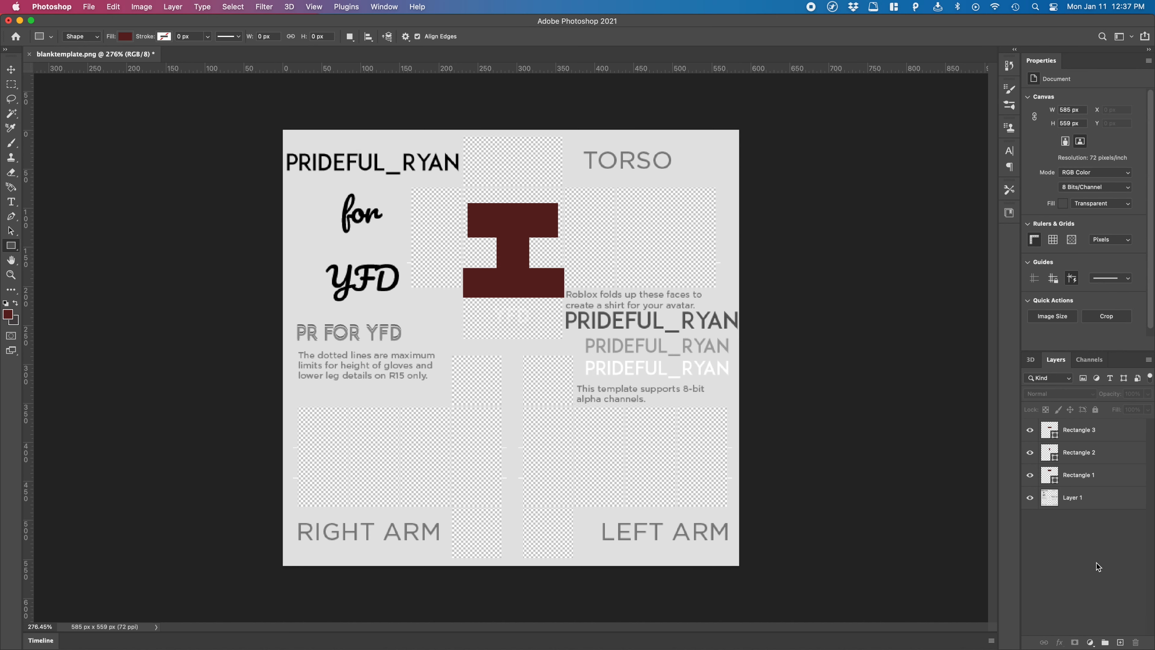
# Convert the three rectangle layers into one smart object and move it up to about X 228 px, Y 72 px
pyautogui.click(1080, 432)
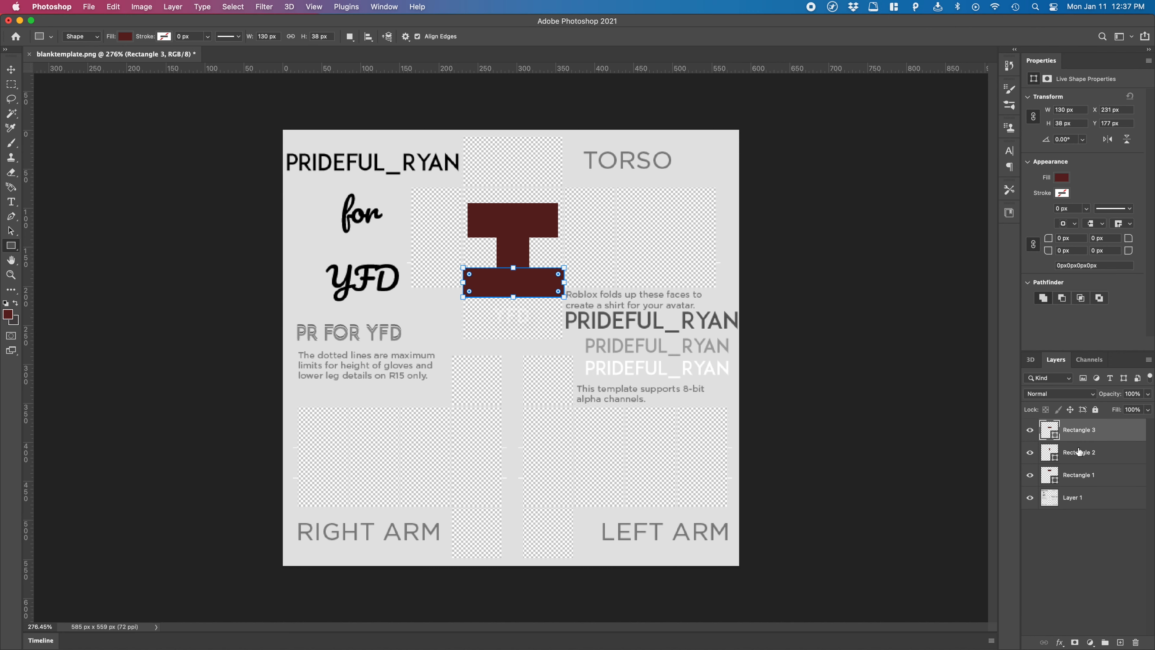
pyautogui.keyDown('shift'); pyautogui.click(1084, 481); pyautogui.keyUp('shift')
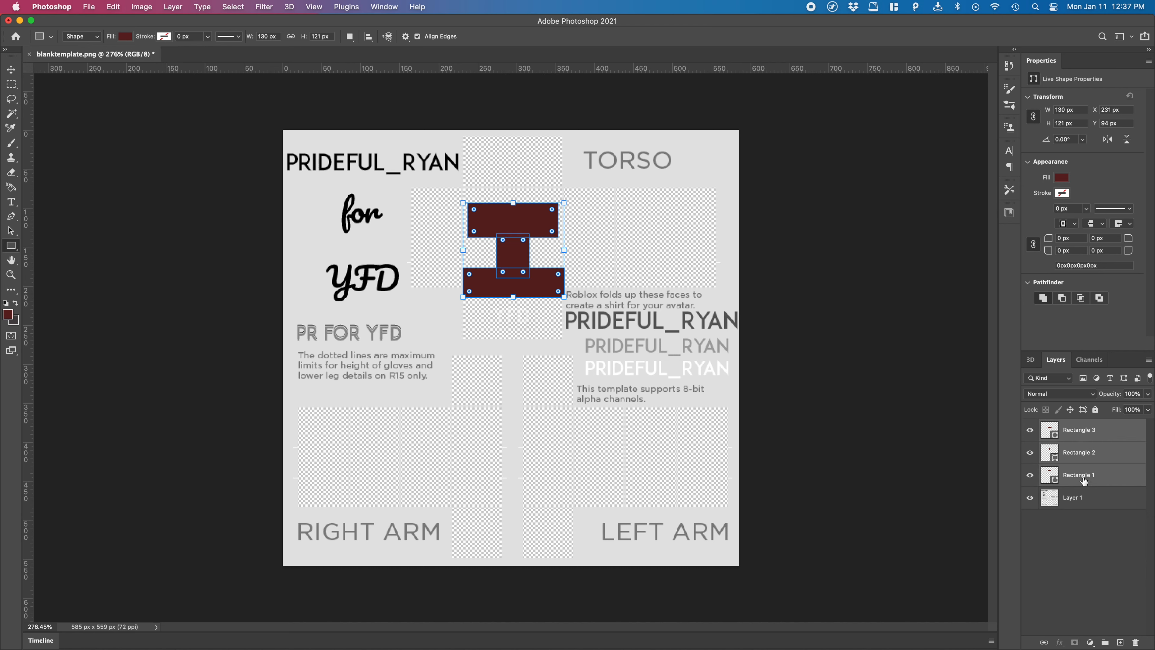
pyautogui.rightClick(1083, 457)
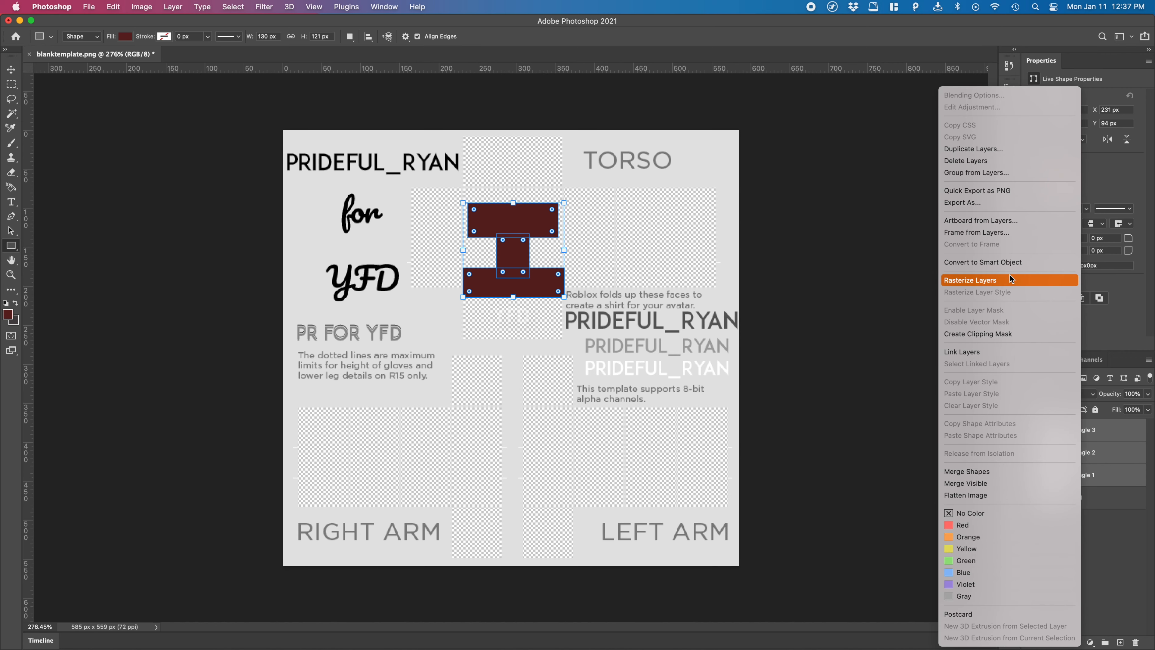
pyautogui.click(1006, 263)
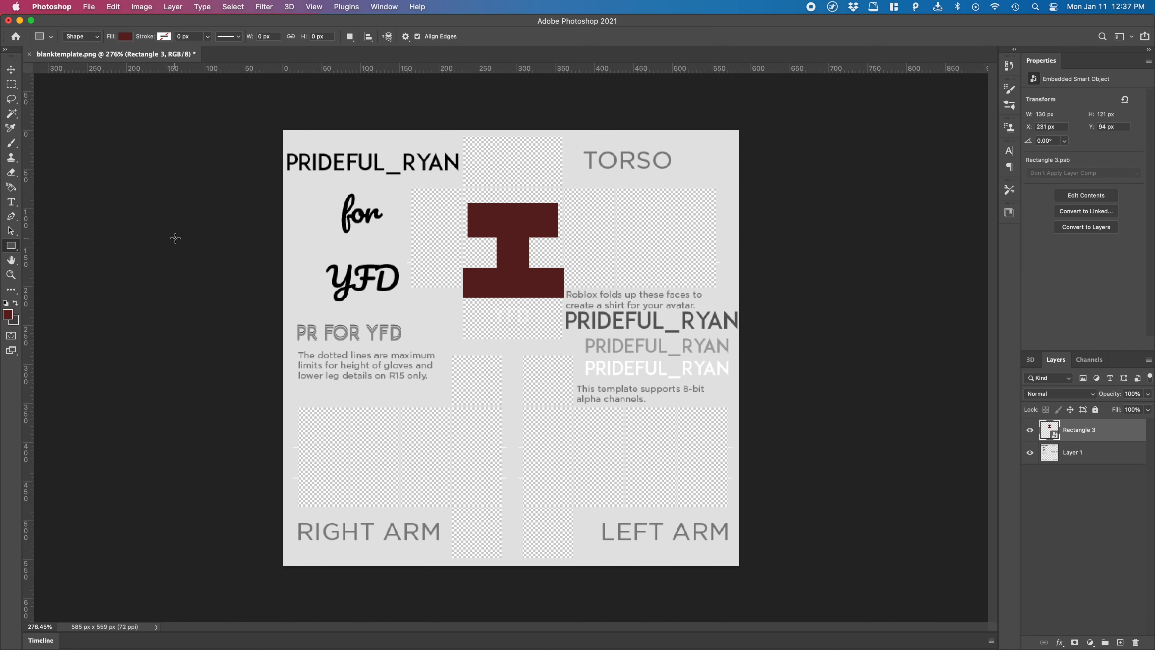
pyautogui.click(12, 69)
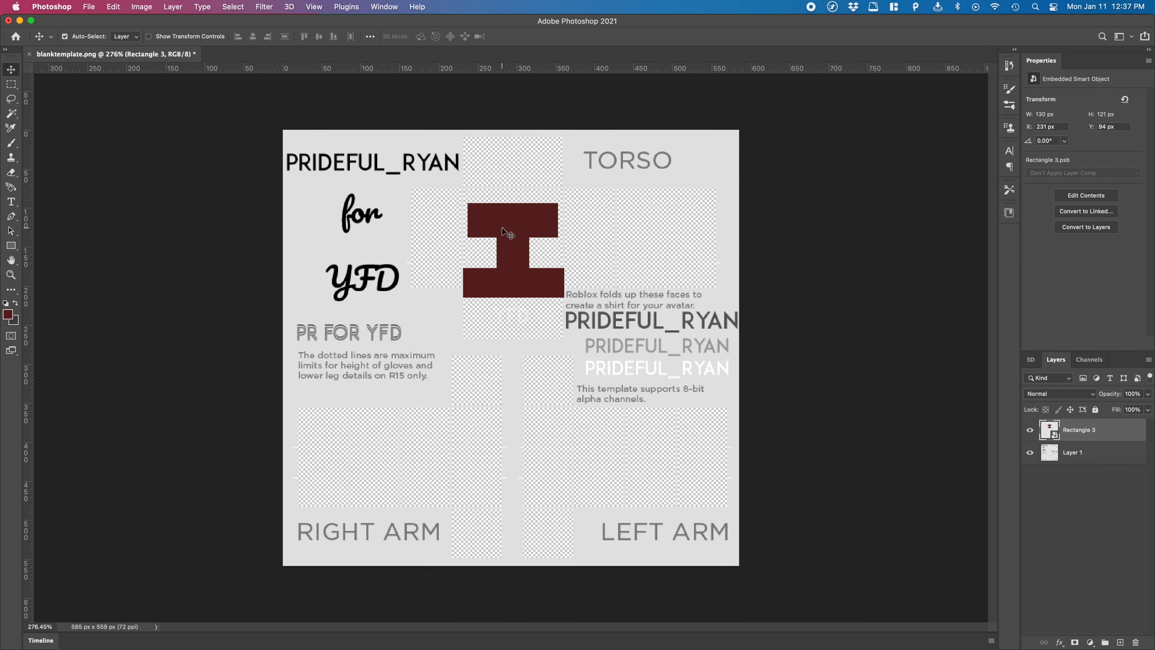
pyautogui.moveTo(503, 223)
pyautogui.mouseDown()
pyautogui.moveTo(489, 195)
pyautogui.moveTo(431, 217)
pyautogui.moveTo(487, 150)
pyautogui.moveTo(504, 212)
pyautogui.mouseUp()
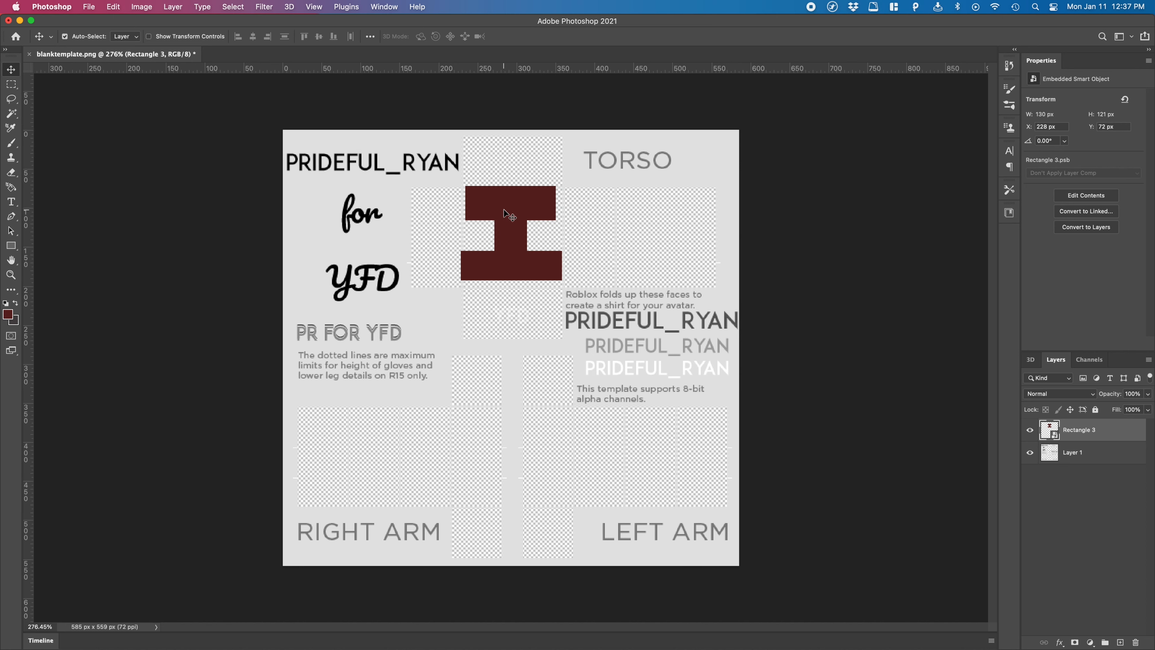
# Rasterize the I-shaped smart object and erase curved freehand strokes across it with the Eraser tool
pyautogui.click(10, 172)
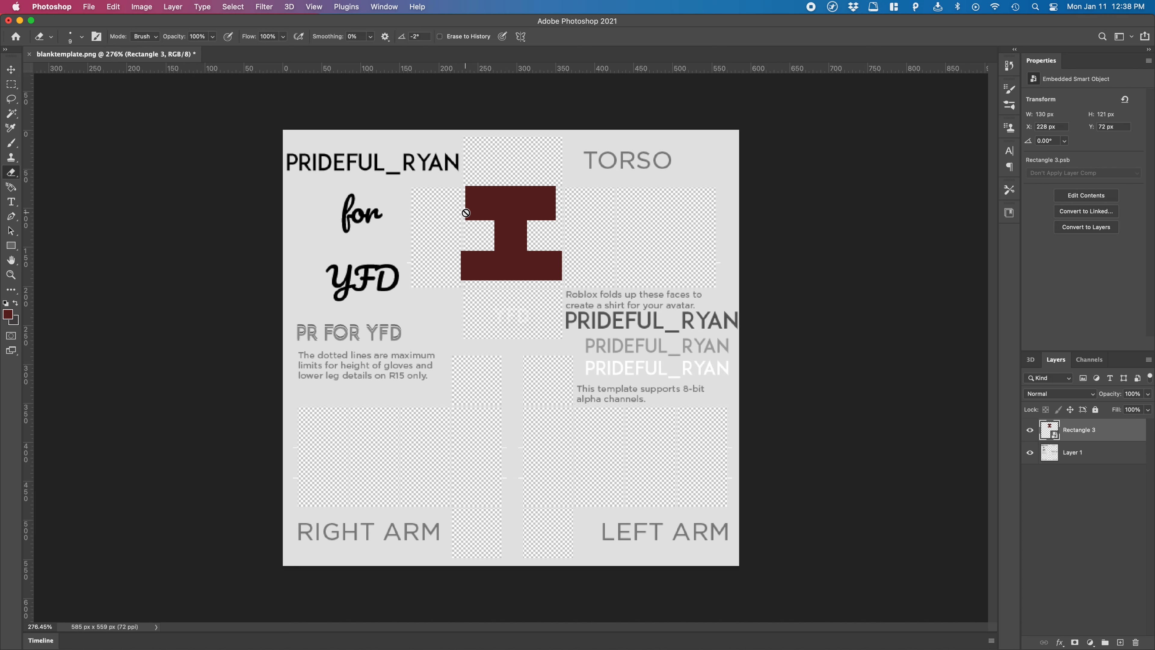
pyautogui.click(481, 196)
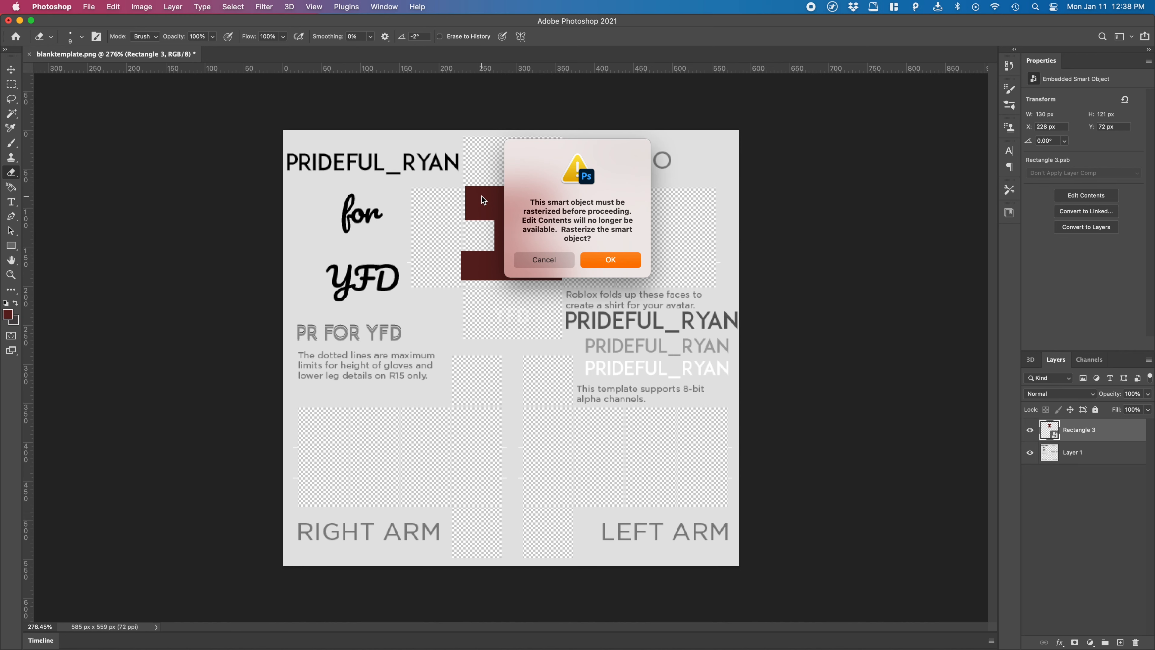
pyautogui.click(614, 260)
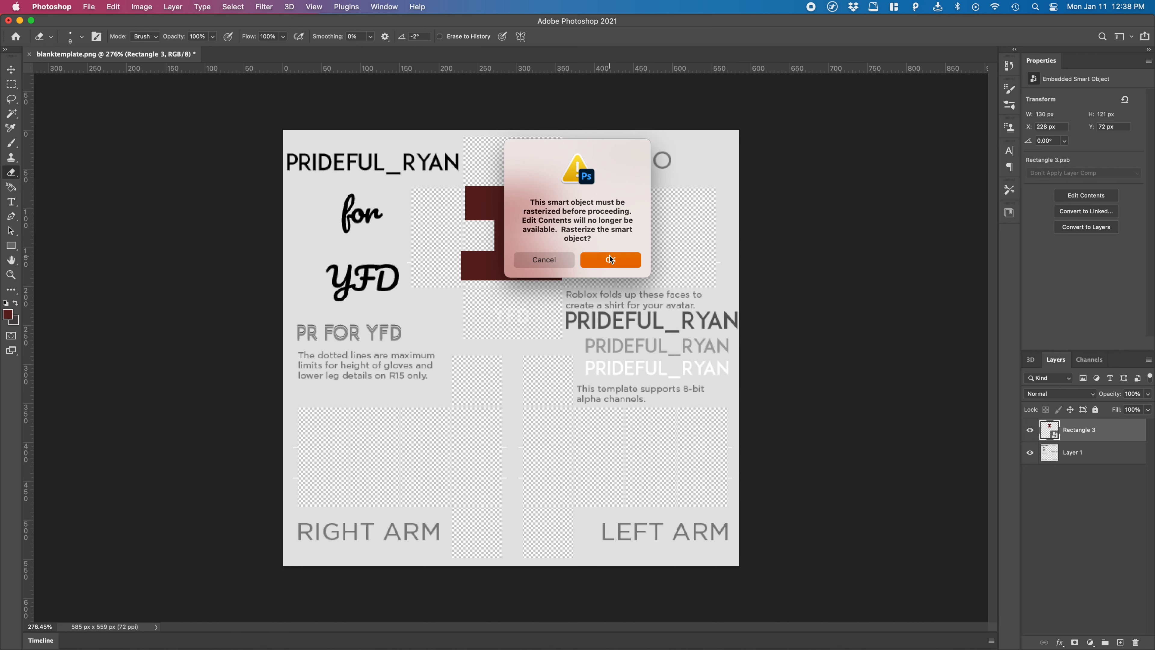
pyautogui.moveTo(548, 226)
pyautogui.mouseDown()
pyautogui.moveTo(562, 198)
pyautogui.moveTo(523, 215)
pyautogui.moveTo(512, 245)
pyautogui.moveTo(560, 291)
pyautogui.moveTo(544, 292)
pyautogui.moveTo(564, 272)
pyautogui.moveTo(506, 218)
pyautogui.moveTo(585, 224)
pyautogui.mouseUp()
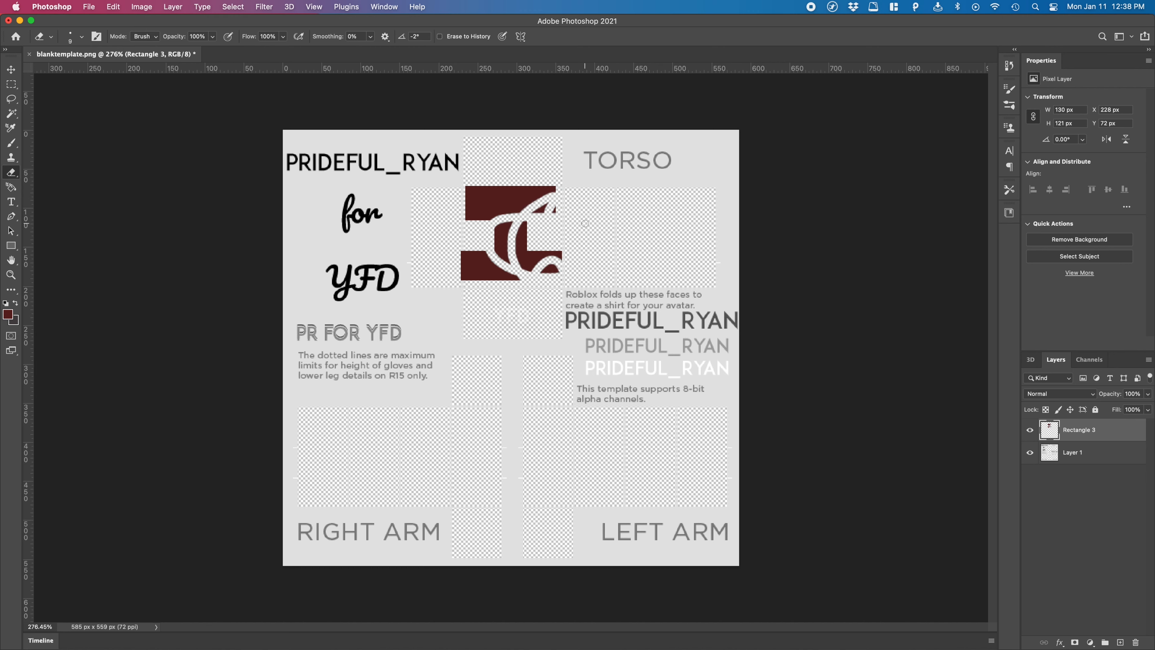
# Undo the eraser strokes and delete the I shape's layer
pyautogui.press('super+z')
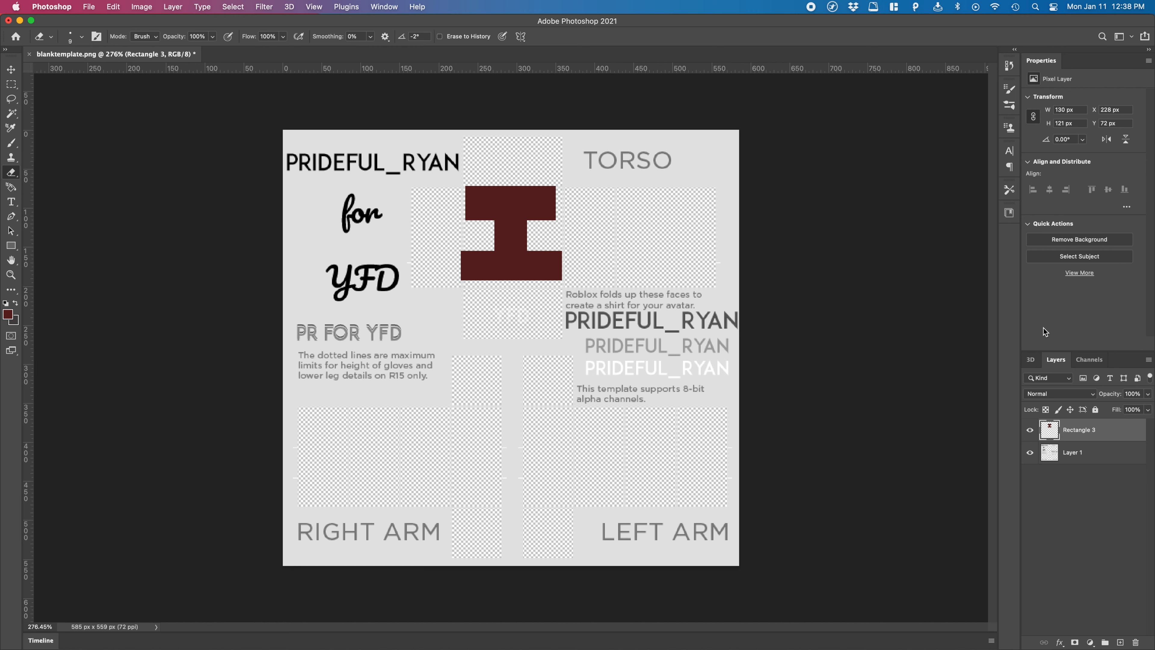
pyautogui.press('BackSpace')
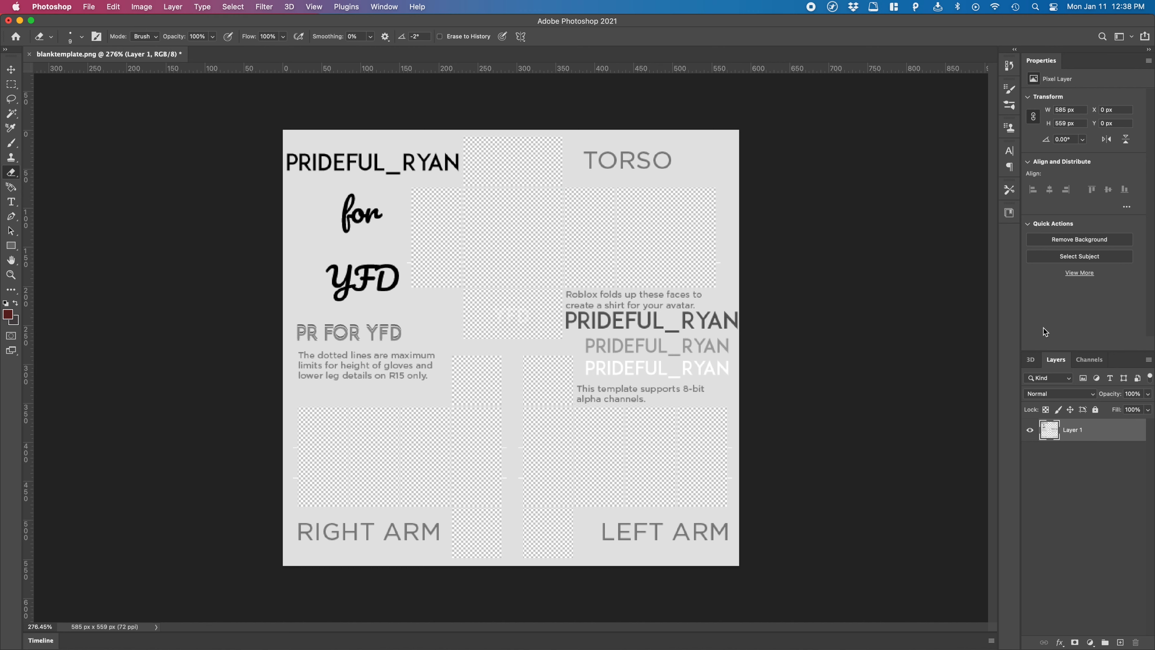
# Add a blank layer, group it with Layer 1, and ungroup the two layers after expanding the group
pyautogui.click(1121, 642)
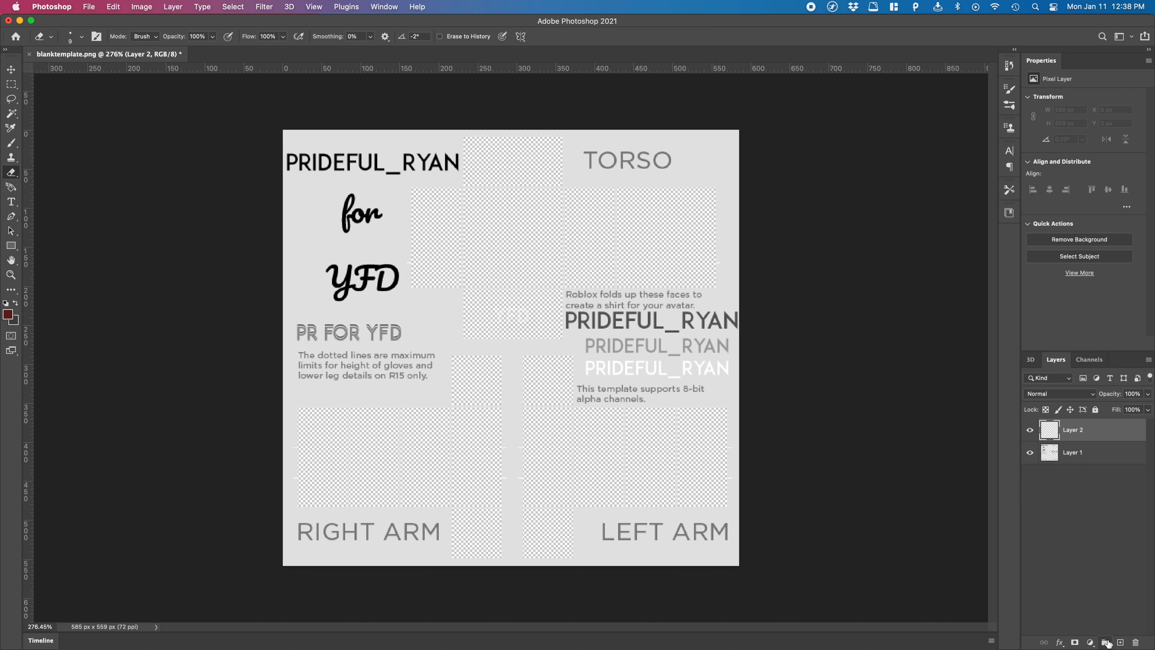
pyautogui.keyDown('shift'); pyautogui.click(1077, 452); pyautogui.keyUp('shift')
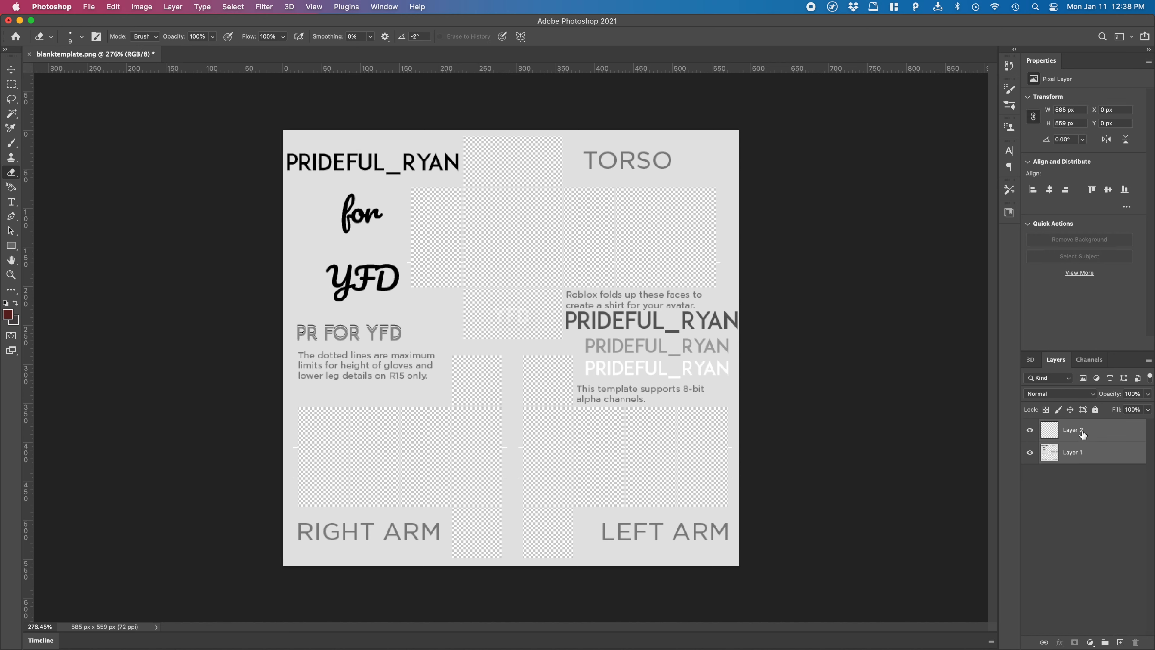
pyautogui.moveTo(1075, 440); pyautogui.dragTo(1107, 641)
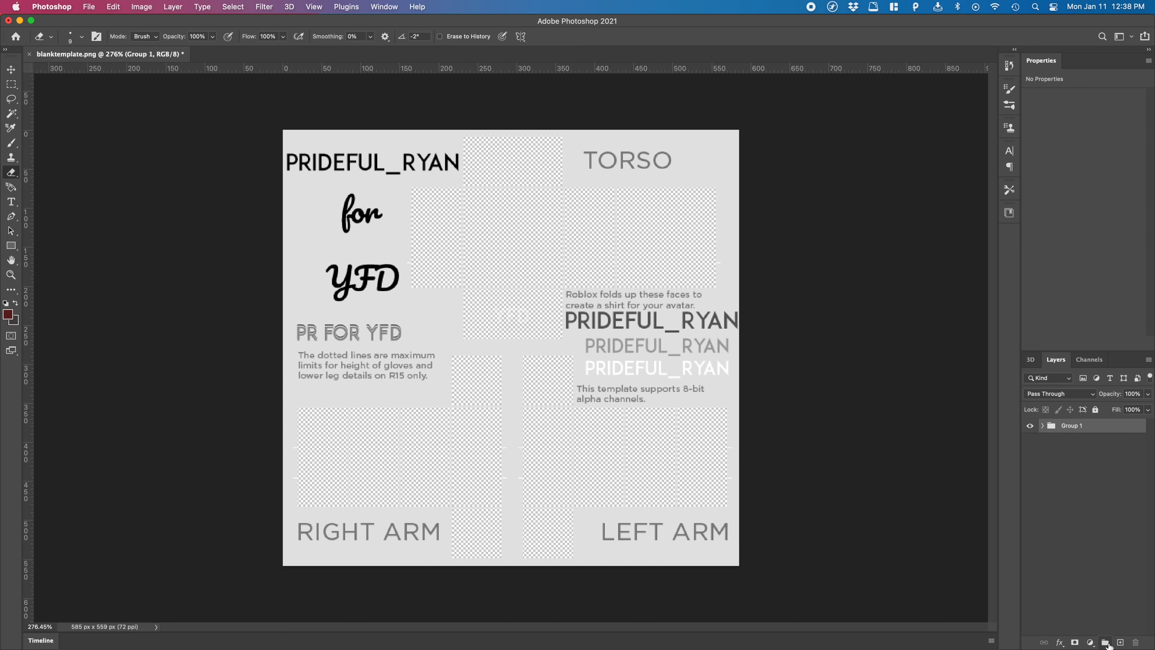
pyautogui.click(1042, 425)
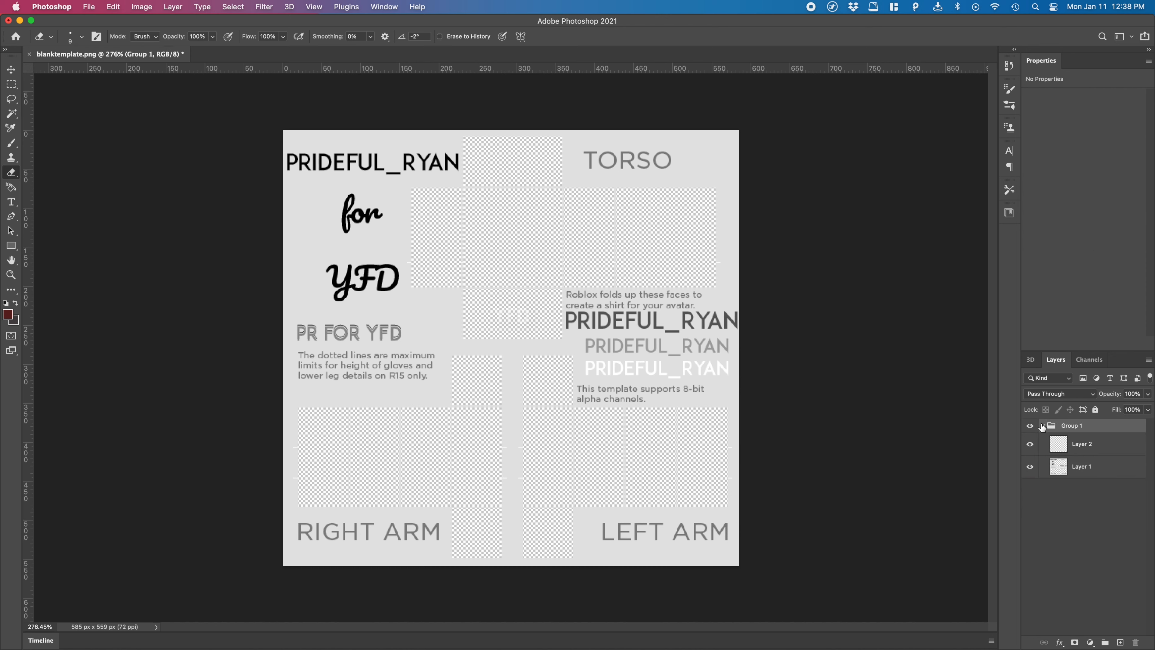
pyautogui.rightClick(1075, 431)
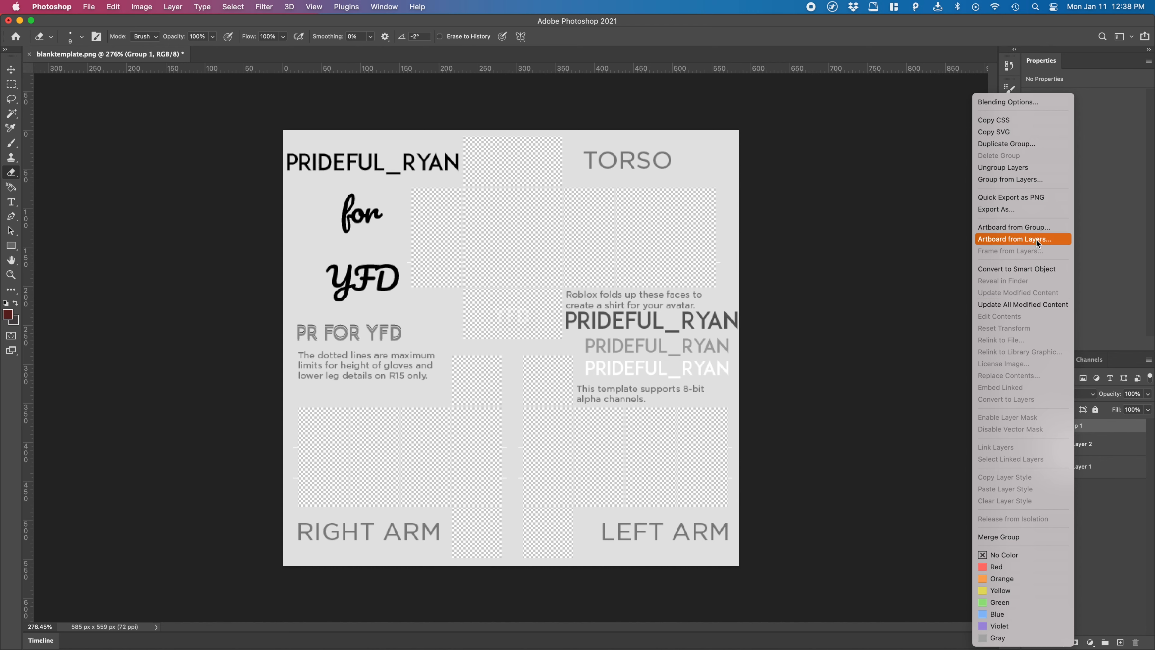
pyautogui.click(1016, 168)
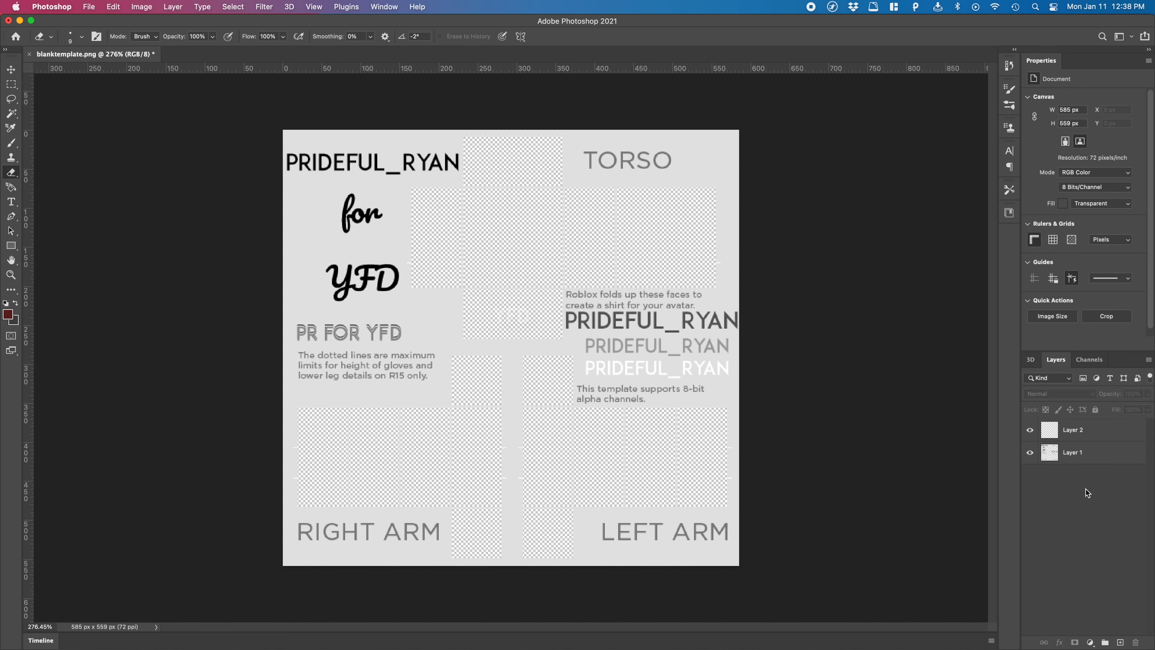
# Try lowering the brightness with a Brightness/Contrast adjustment layer, and delete that adjustment layer
pyautogui.click(1090, 642)
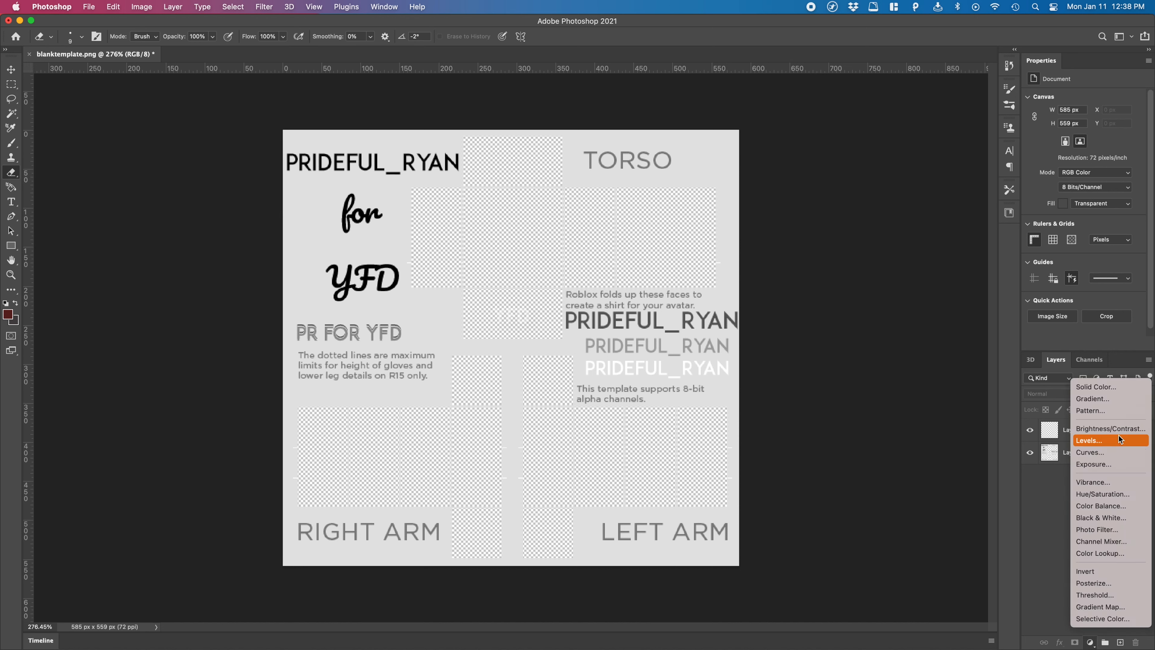
pyautogui.click(1097, 428)
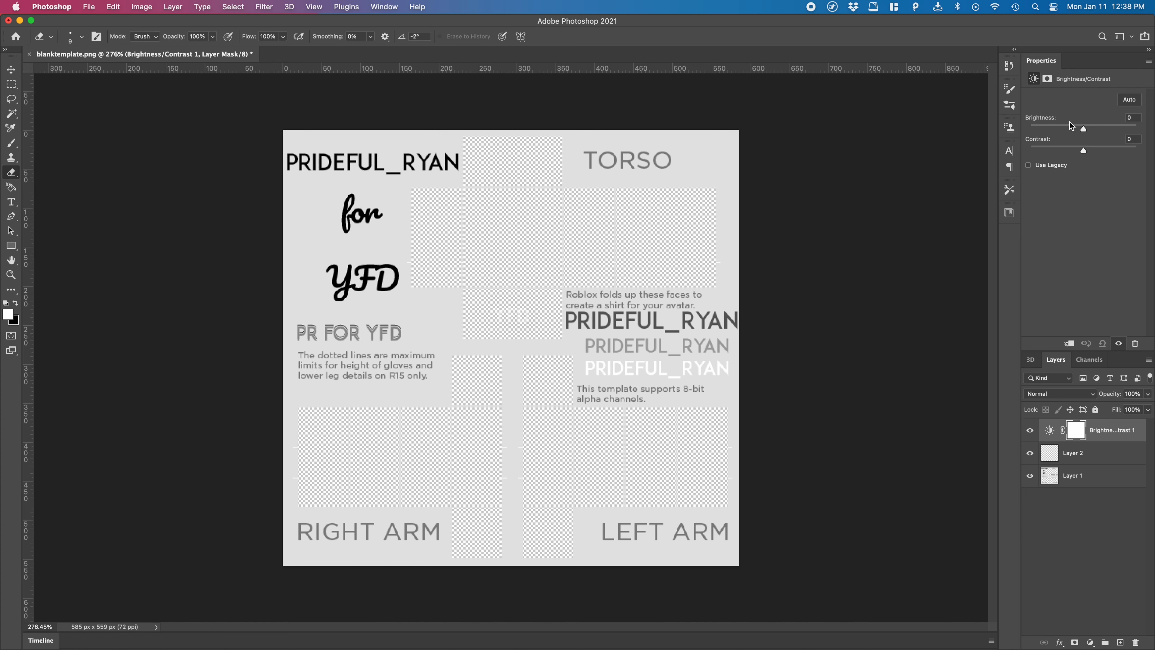
pyautogui.moveTo(1084, 129); pyautogui.dragTo(1043, 129)
pyautogui.press('BackSpace')
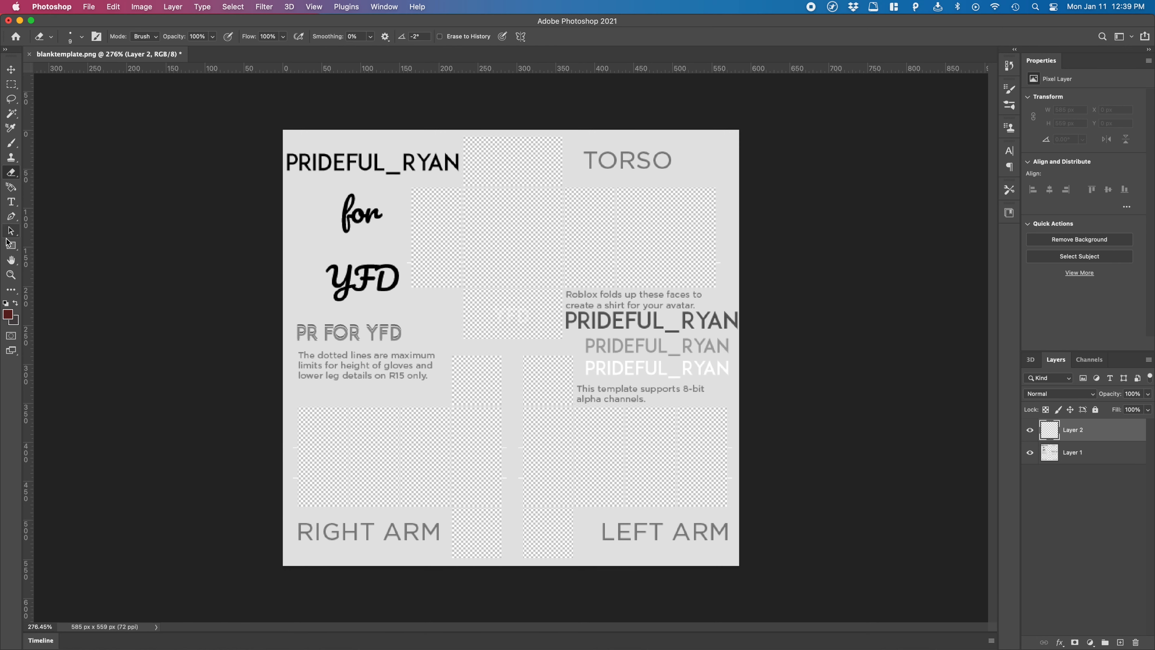
# Draw a circle about 118 × 118 px in the template's upper middle with the Ellipse tool and fill it with white
pyautogui.click(11, 246)
pyautogui.click(41, 272)
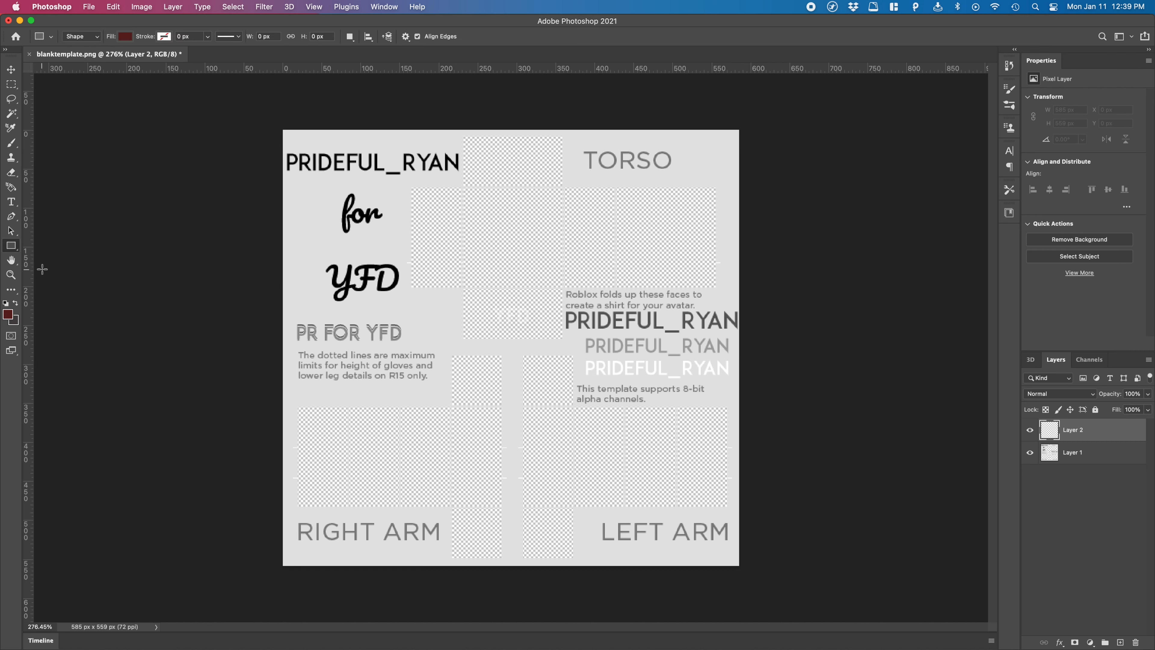
pyautogui.moveTo(472, 195); pyautogui.dragTo(564, 288)
pyautogui.click(125, 37)
pyautogui.click(144, 97)
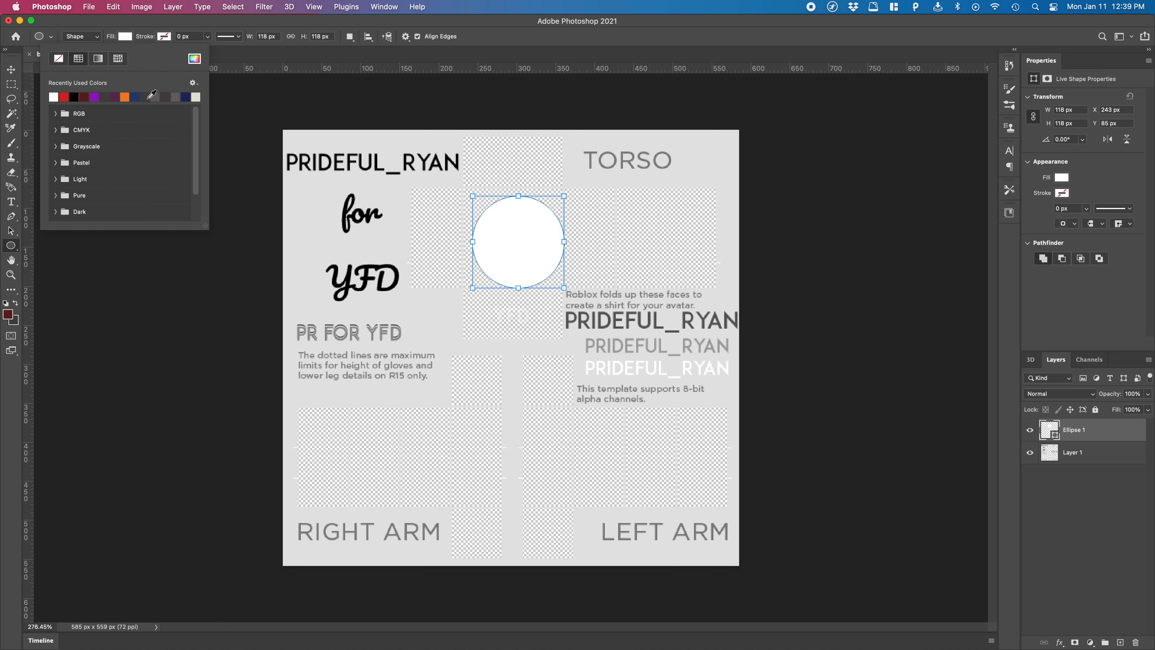
# Try a red fill on the circle and set it back to white, with the Rectangle tool active
pyautogui.click(11, 246)
pyautogui.click(44, 245)
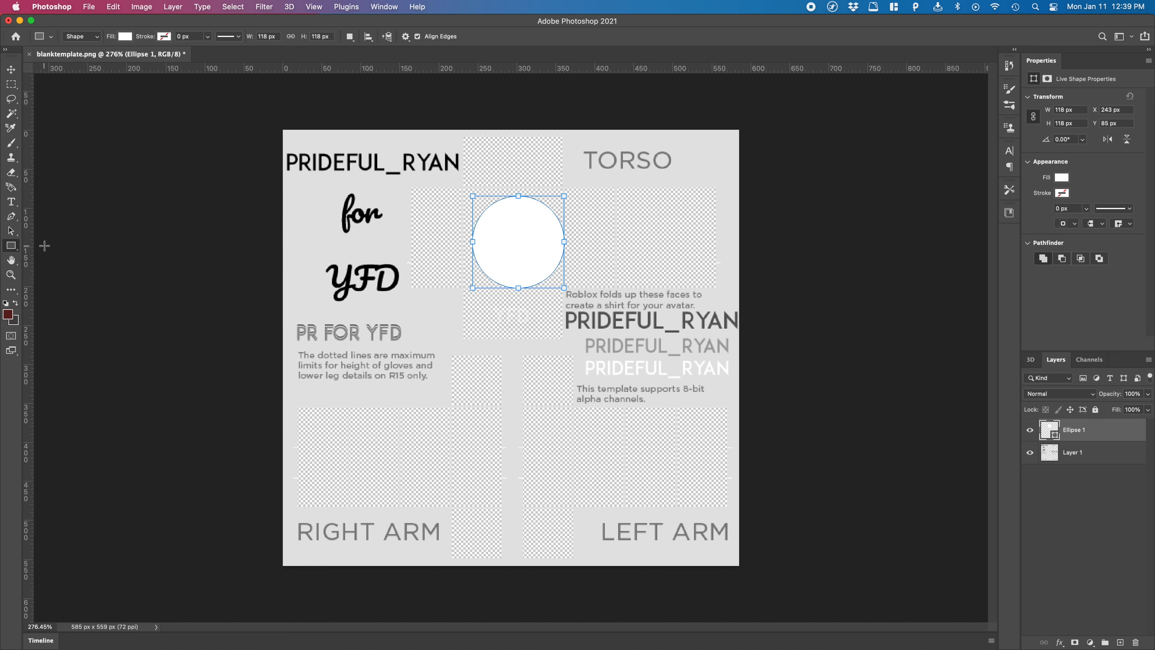
pyautogui.click(125, 36)
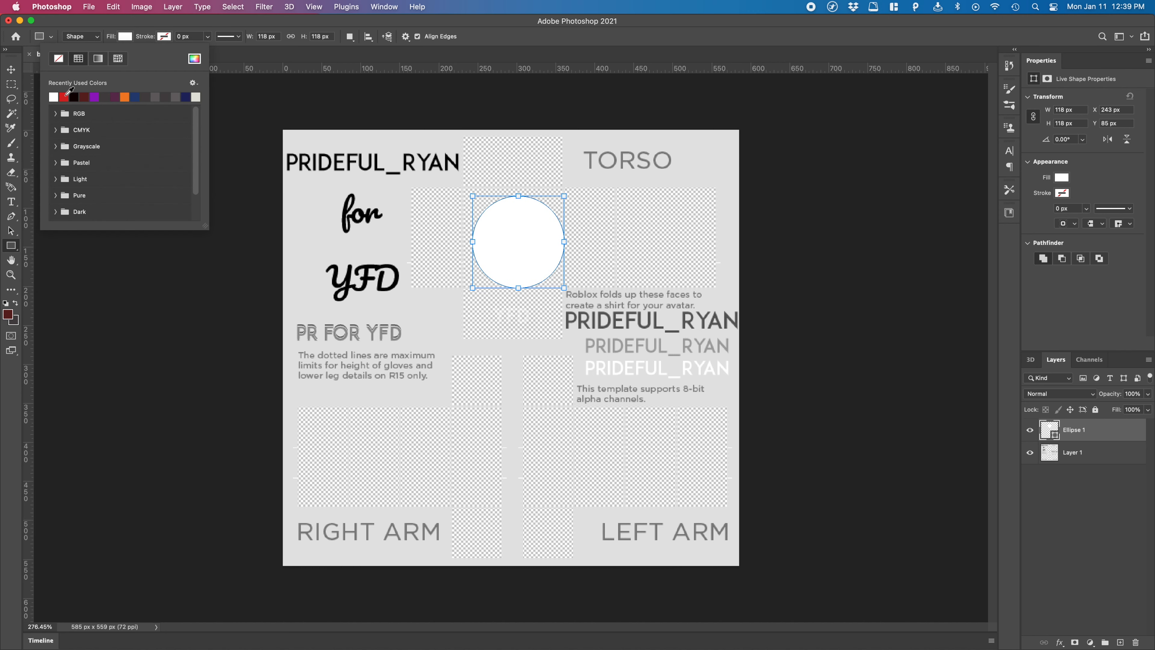
pyautogui.click(64, 97)
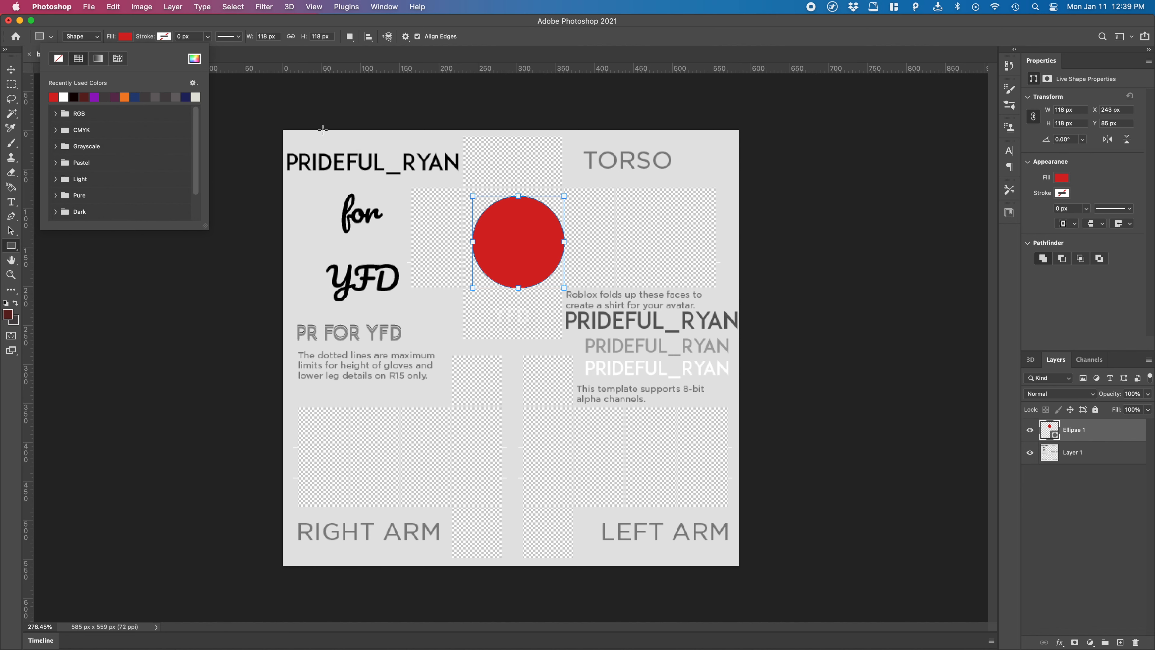
pyautogui.click(64, 96)
# Draw a rectangle about 233 × 116 px over the white circle and fill it with red
pyautogui.moveTo(432, 191); pyautogui.dragTo(614, 281)
pyautogui.click(123, 36)
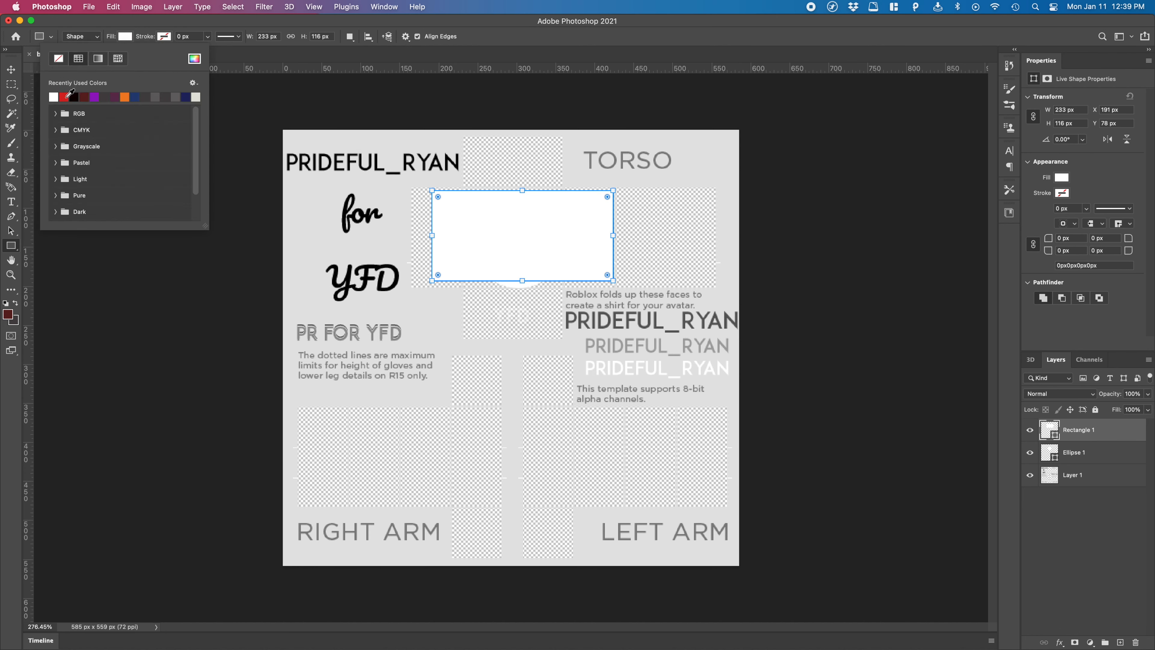
pyautogui.click(53, 96)
# Create a clipping mask that clips the red rectangle layer to the circle layer below it
pyautogui.click(1081, 430)
pyautogui.rightClick(1088, 430)
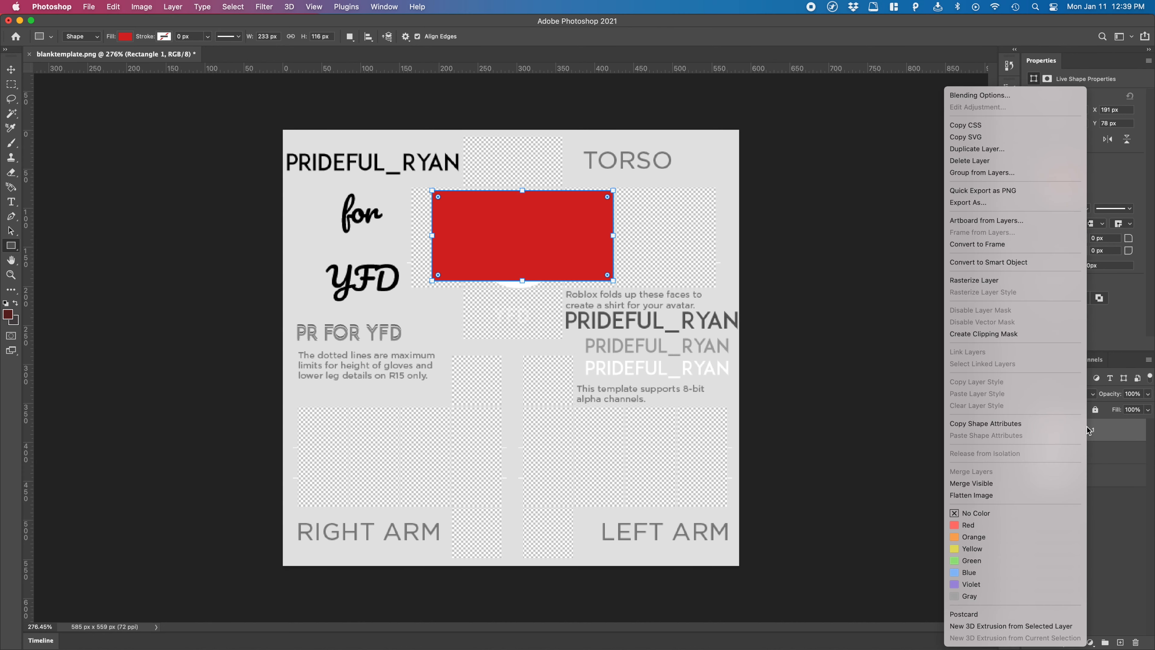
pyautogui.click(1103, 424)
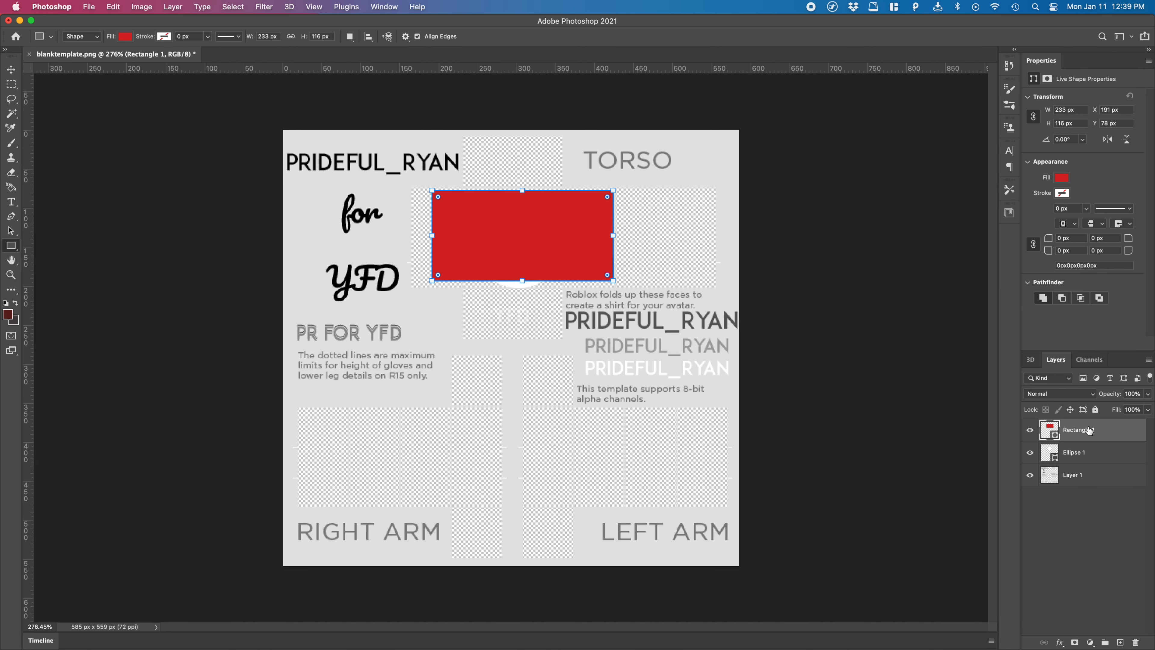
pyautogui.moveTo(1090, 430); pyautogui.dragTo(1076, 639)
pyautogui.keyDown('shift'); pyautogui.click(1084, 458); pyautogui.keyUp('shift')
pyautogui.moveTo(1085, 458); pyautogui.dragTo(1080, 635)
pyautogui.click(1094, 437)
pyautogui.rightClick(1095, 434)
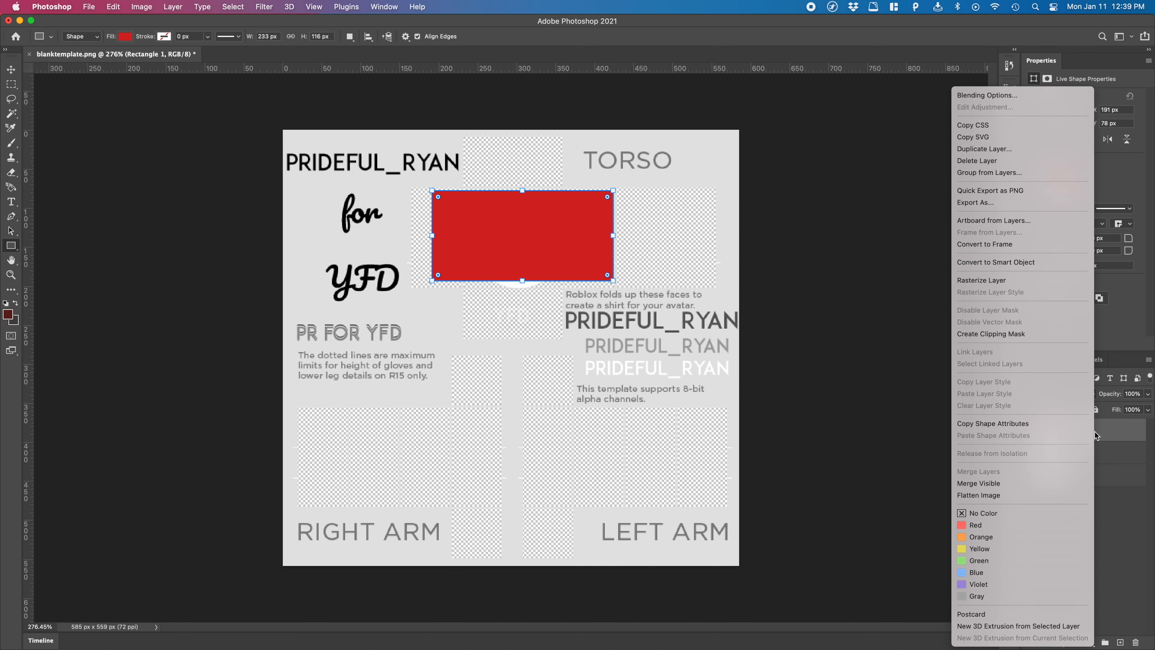
pyautogui.click(1021, 333)
# Move the clipped red rectangle up to X 185.5 px, Y 28 px, and delete both shape layers
pyautogui.click(10, 70)
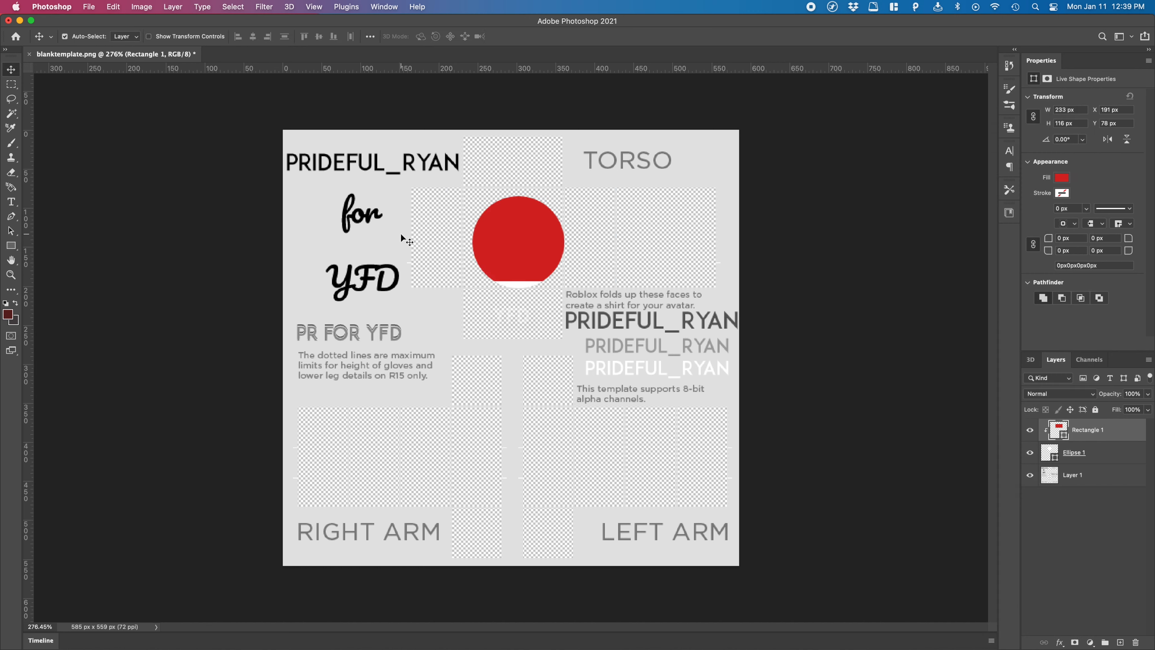
pyautogui.press('super+t')
pyautogui.moveTo(558, 229); pyautogui.dragTo(554, 192)
pyautogui.press('Return')
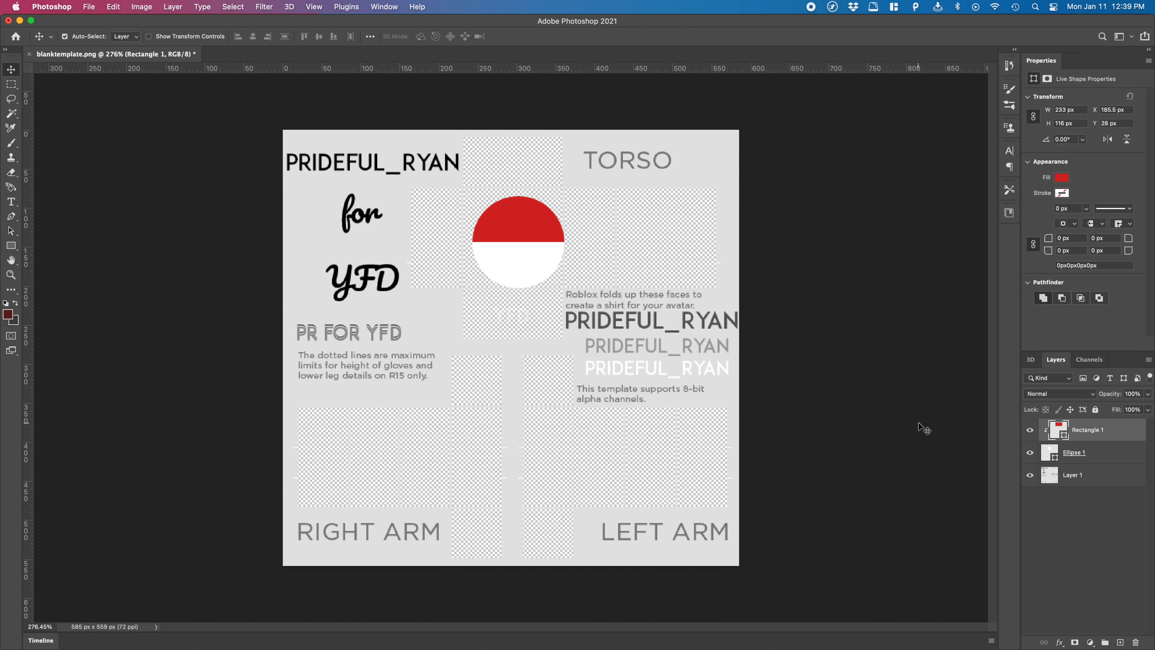
pyautogui.press('BackSpace')
pyautogui.press('BackSpace')
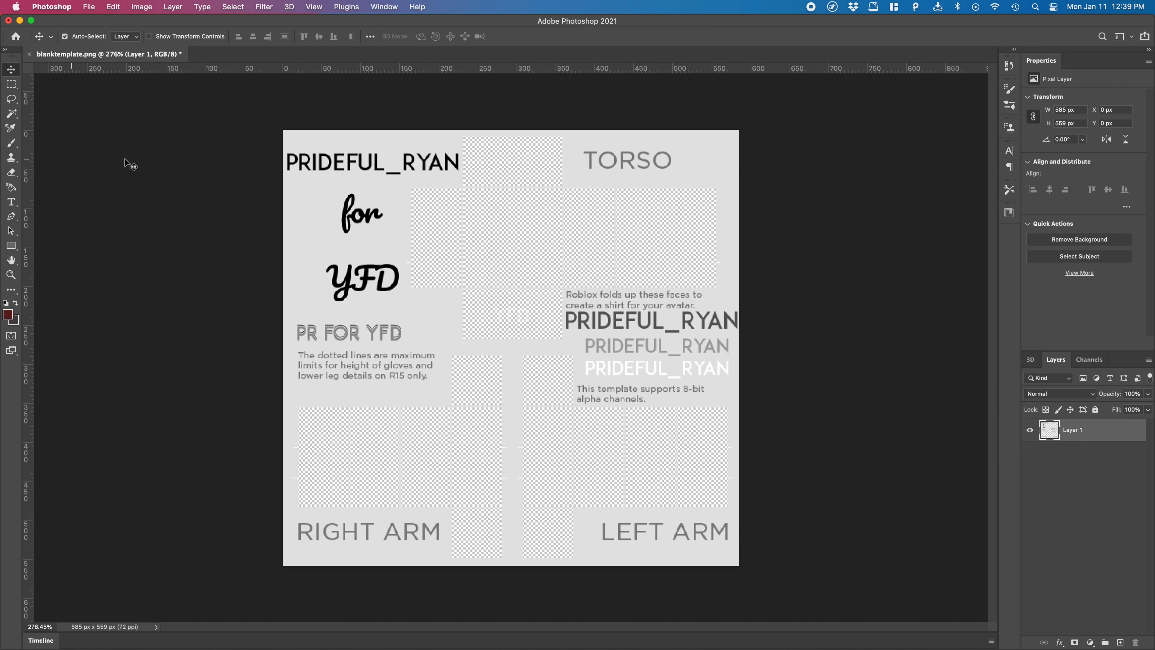
# Draw a dark red rectangle about 233 × 92 px at about X 227 px, Y 190 px
pyautogui.click(11, 246)
pyautogui.moveTo(460, 278); pyautogui.dragTo(641, 350)
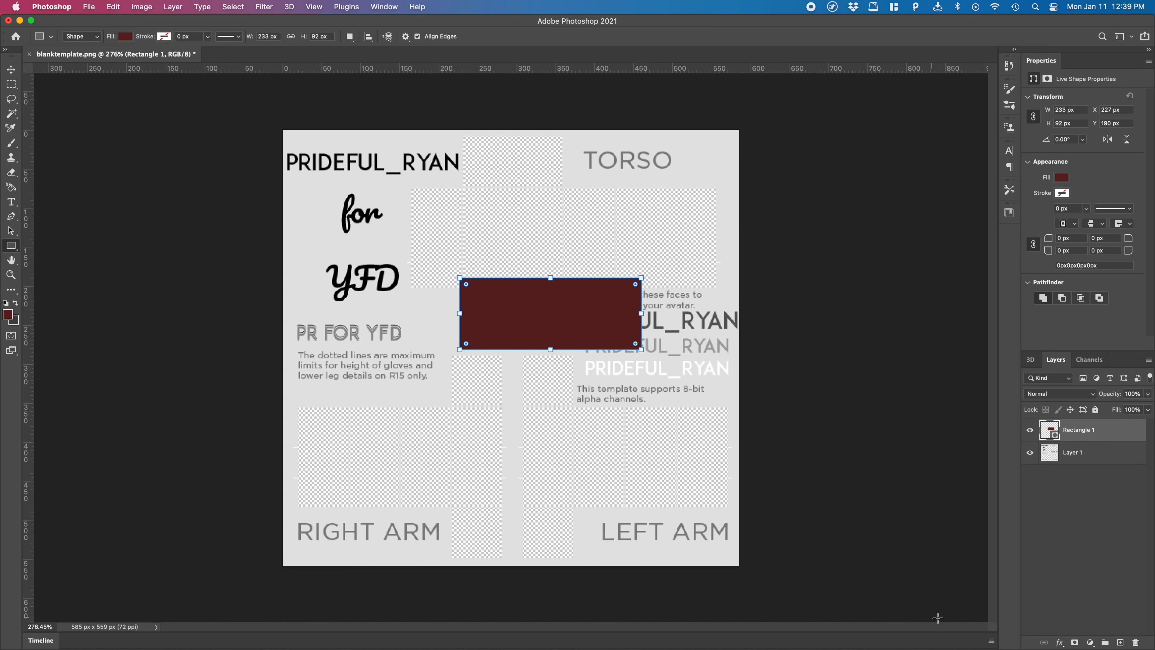
# Preview a Bevel & Emboss effect with a size of 10 px on the dark red rectangle and turn it off
pyautogui.click(1060, 642)
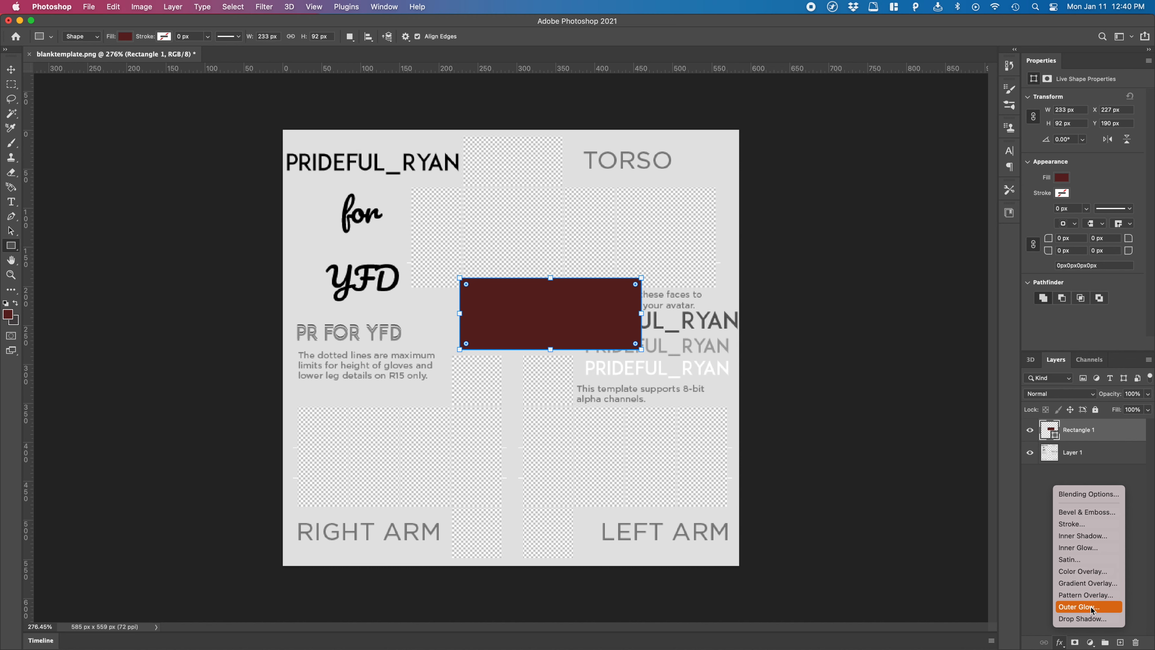
pyautogui.click(1105, 514)
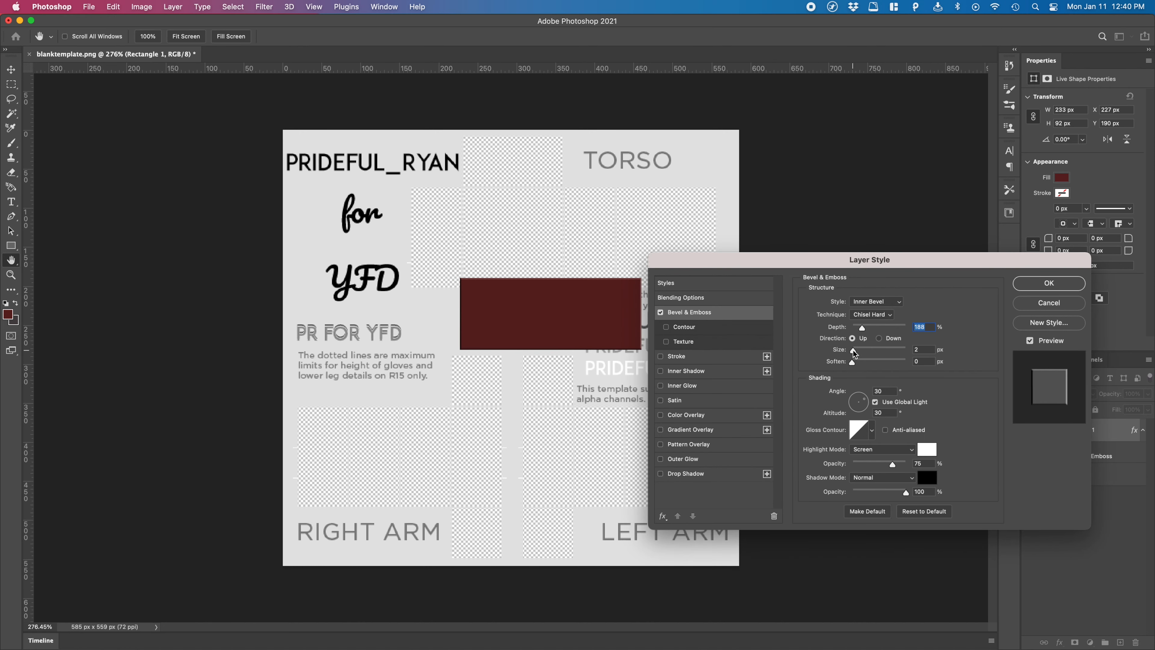
pyautogui.moveTo(853, 350)
pyautogui.mouseDown()
pyautogui.moveTo(871, 354)
pyautogui.moveTo(859, 353)
pyautogui.mouseUp()
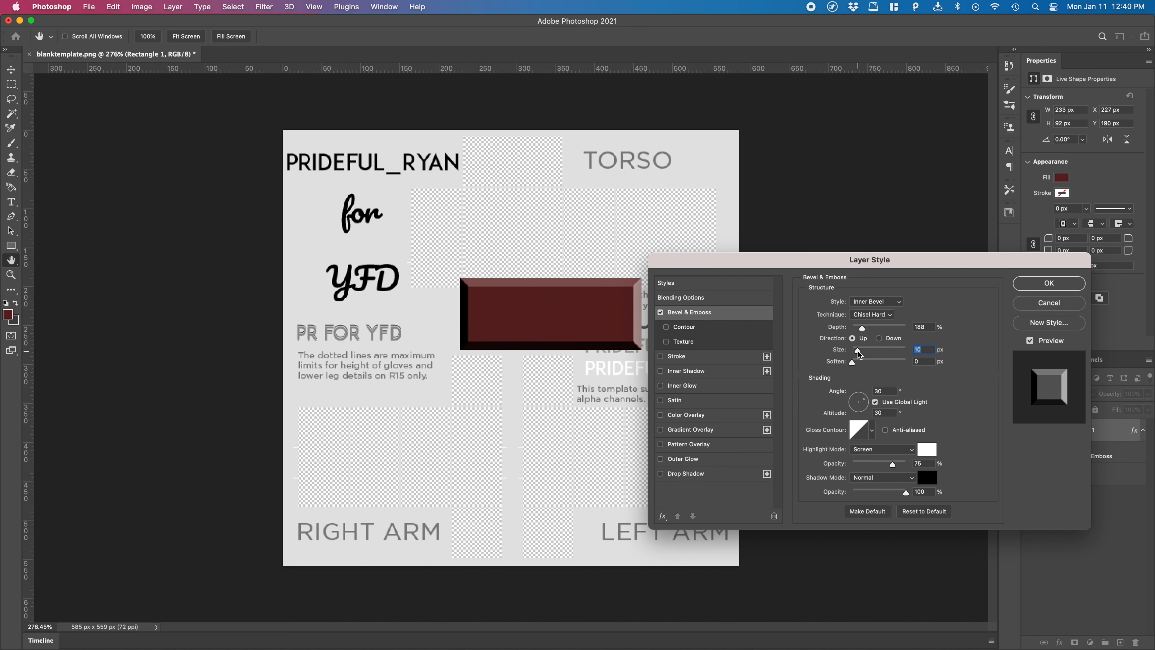
pyautogui.click(662, 313)
# Preview the Stroke and Inner Shadow layer effects on the rectangle, turning each one on and off
pyautogui.click(661, 357)
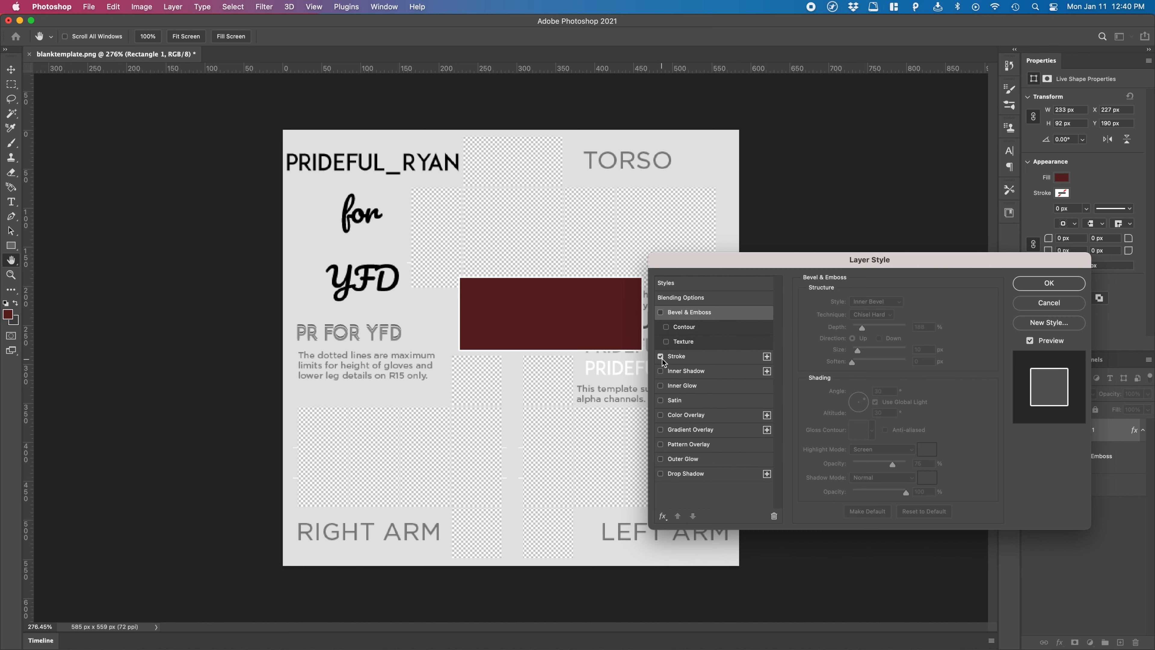
pyautogui.click(663, 359)
pyautogui.click(662, 372)
pyautogui.click(662, 371)
pyautogui.click(661, 371)
pyautogui.click(661, 372)
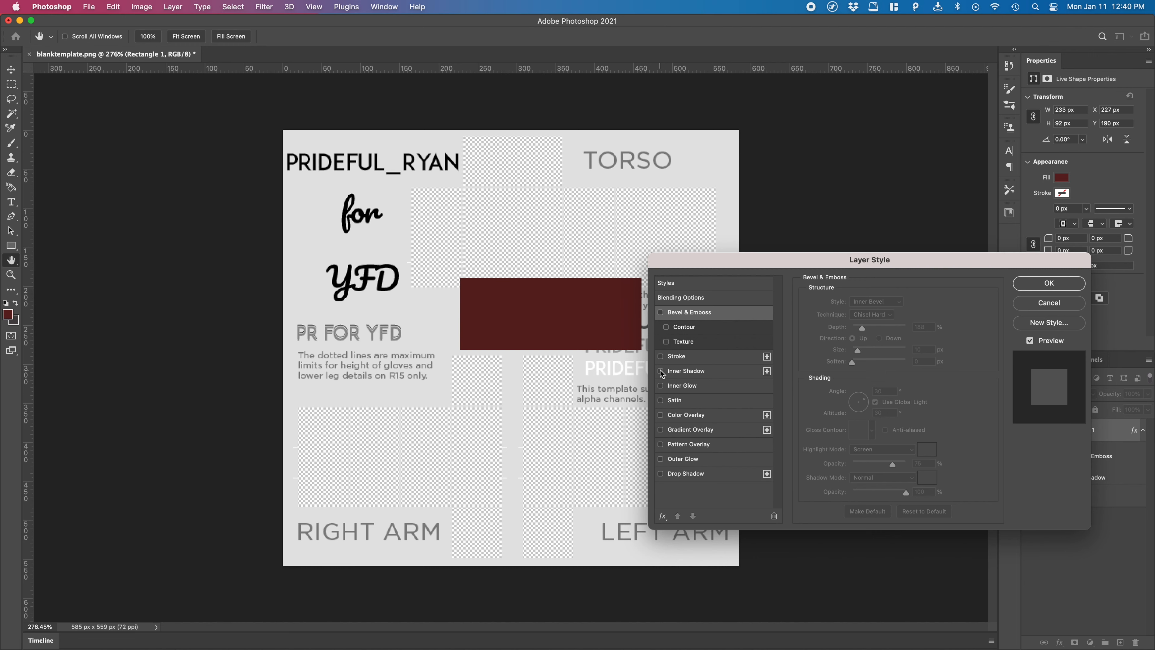
# Preview Inner Glow, Satin, Color Overlay and Gradient Overlay on the rectangle, turning each one on and off
pyautogui.click(661, 386)
pyautogui.click(661, 386)
pyautogui.click(662, 402)
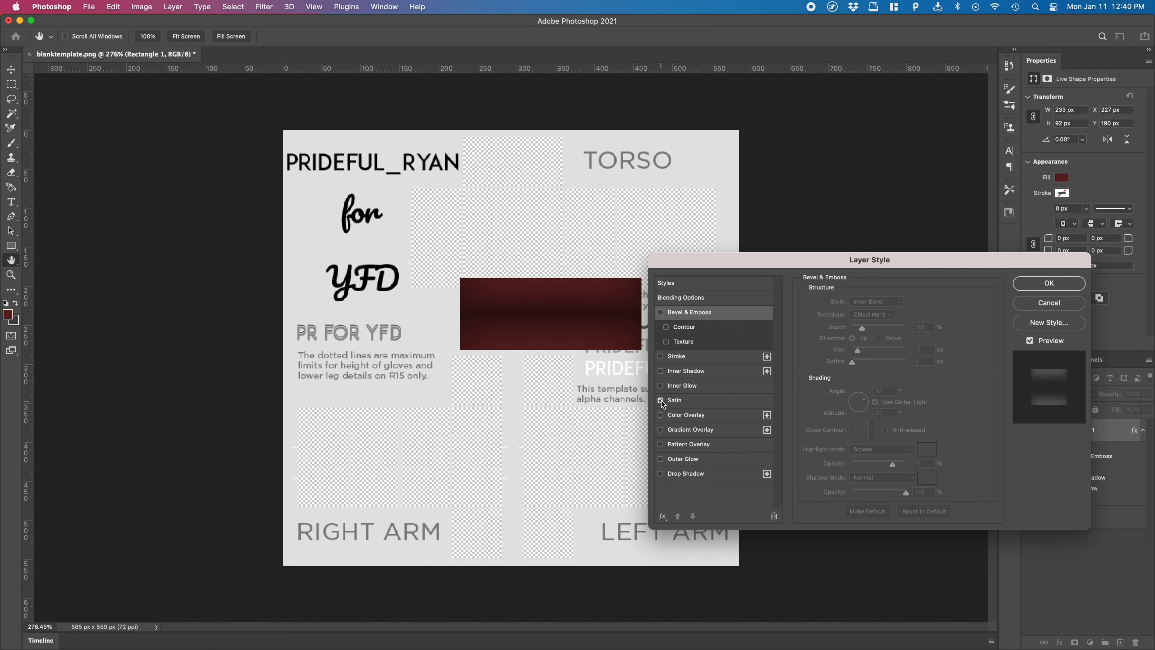
pyautogui.click(662, 401)
pyautogui.click(662, 416)
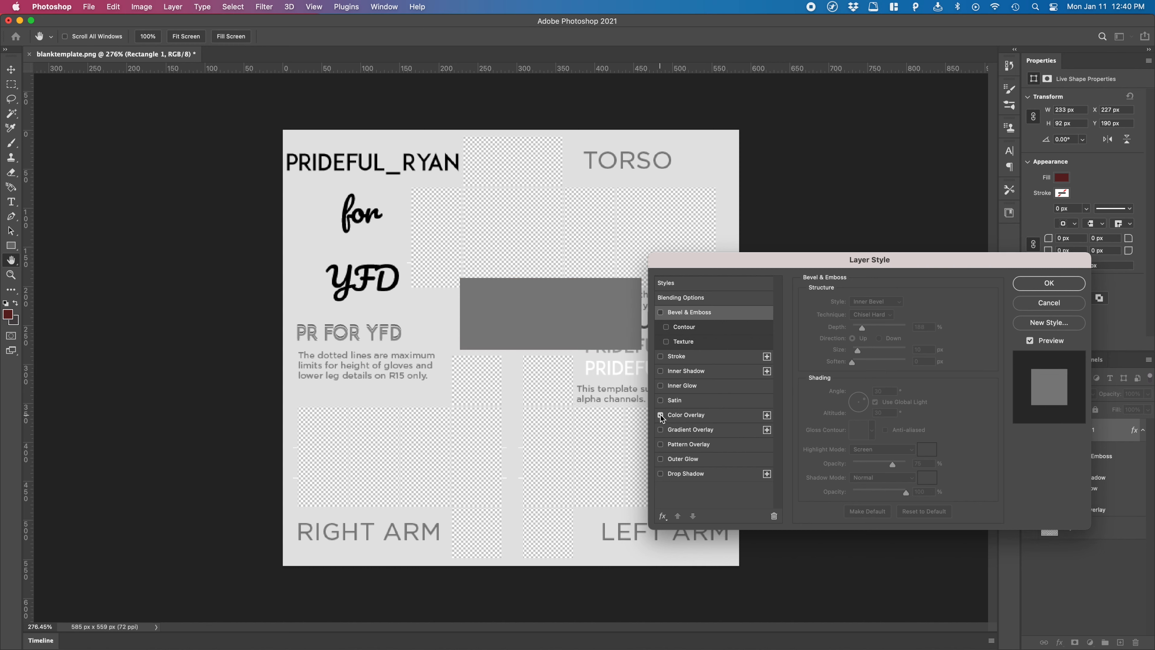
pyautogui.click(661, 416)
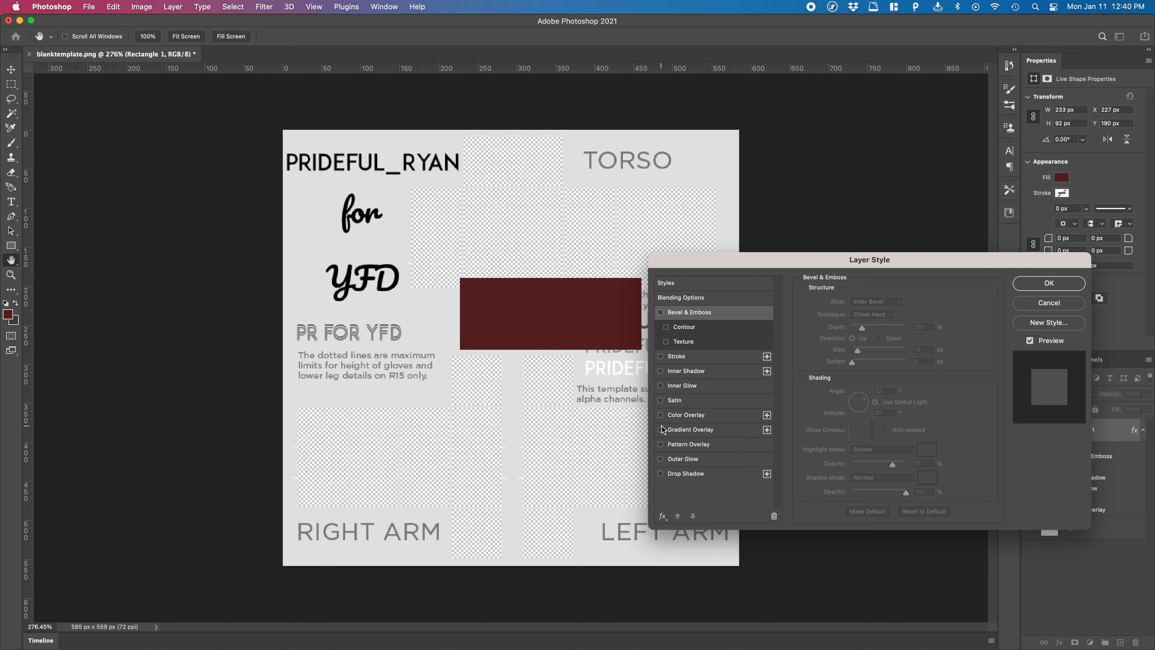
pyautogui.click(682, 429)
pyautogui.click(661, 430)
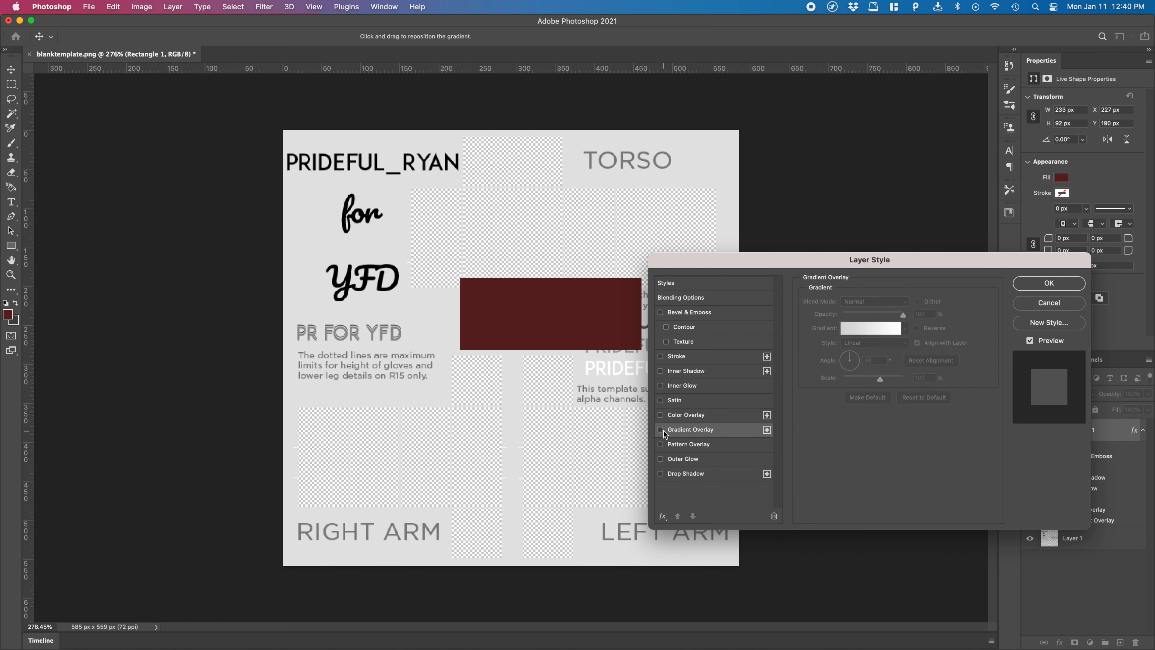
# Preview a Pattern Overlay with the green pattern from the Grass set on the rectangle and turn it off
pyautogui.click(670, 446)
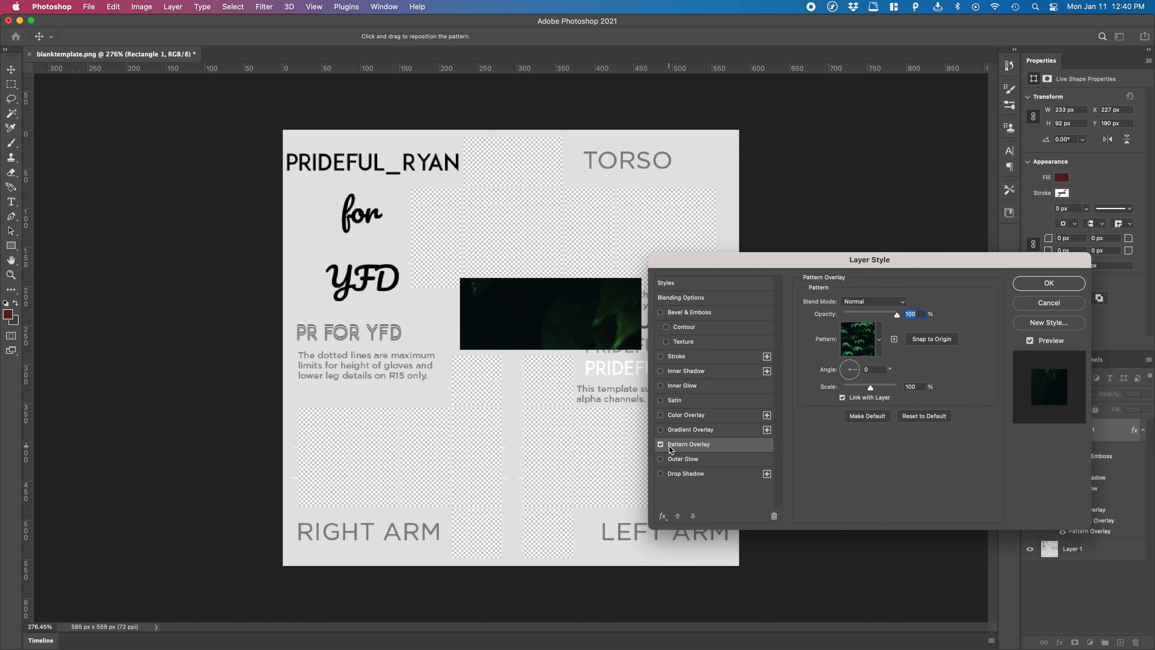
pyautogui.click(879, 340)
pyautogui.click(800, 388)
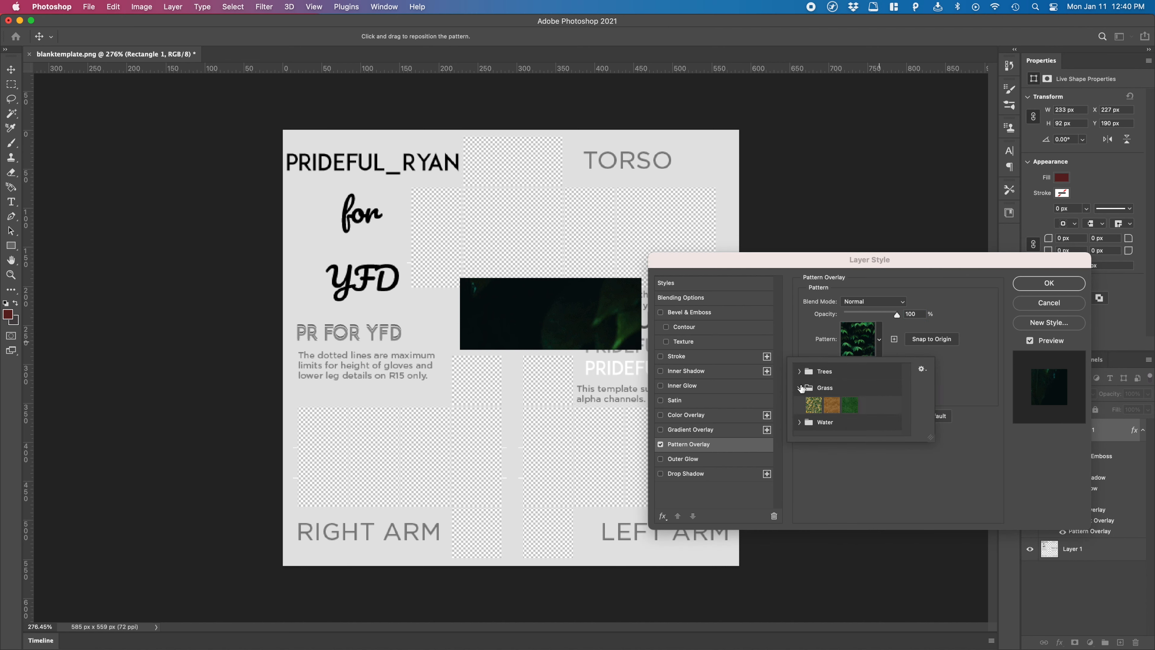
pyautogui.click(814, 405)
pyautogui.click(848, 406)
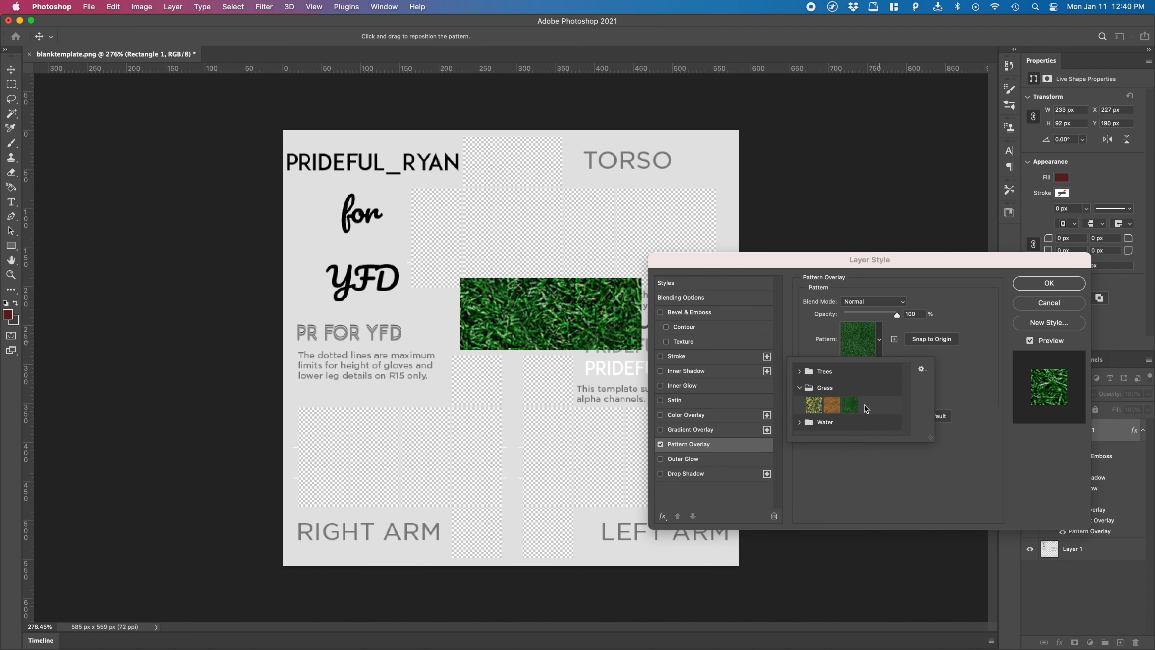
pyautogui.click(831, 473)
pyautogui.click(660, 445)
# Preview an Outer Glow on the rectangle at 100% opacity, raise its spread, lower its opacity and turn the effect off
pyautogui.click(662, 459)
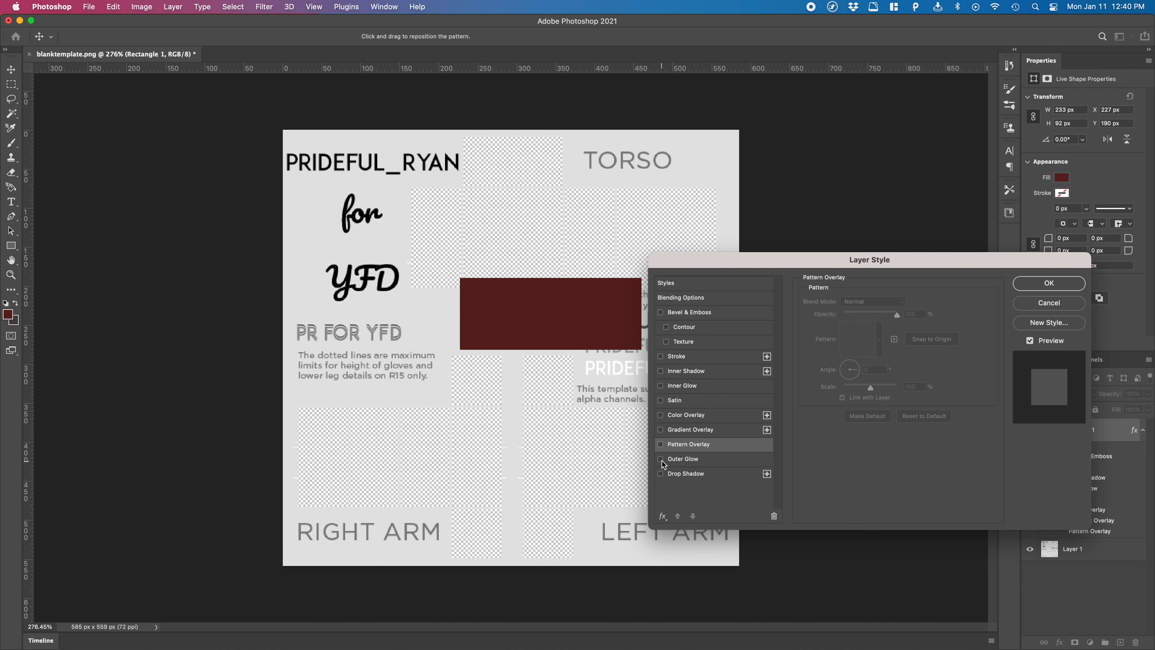
pyautogui.click(692, 463)
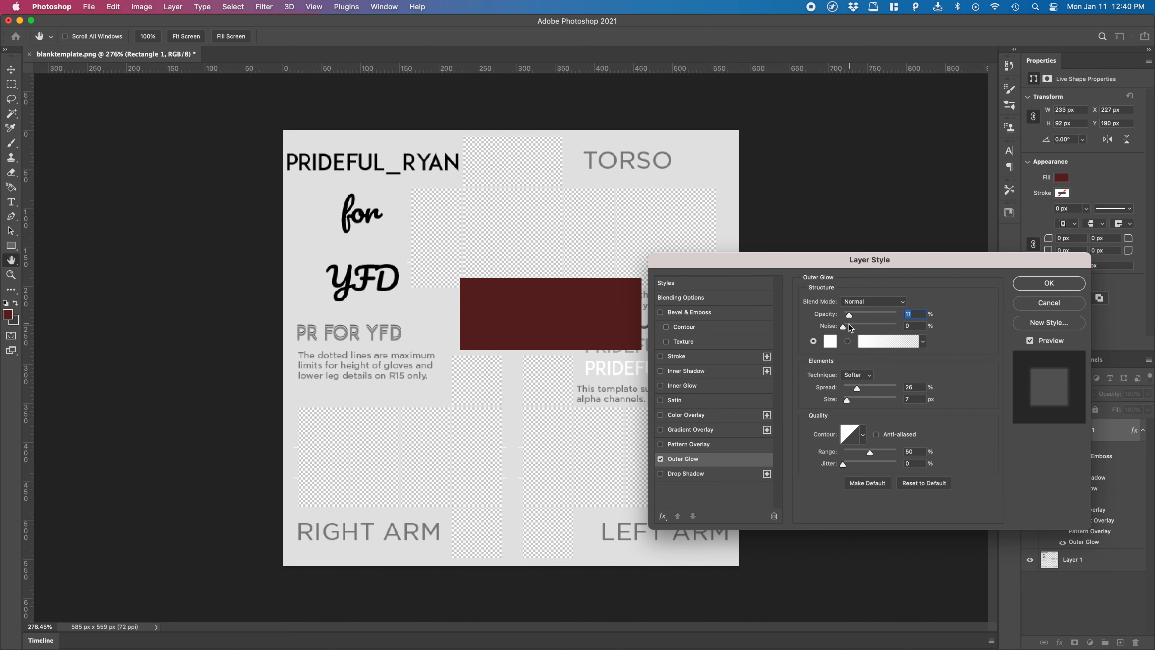
pyautogui.moveTo(851, 318); pyautogui.dragTo(897, 318)
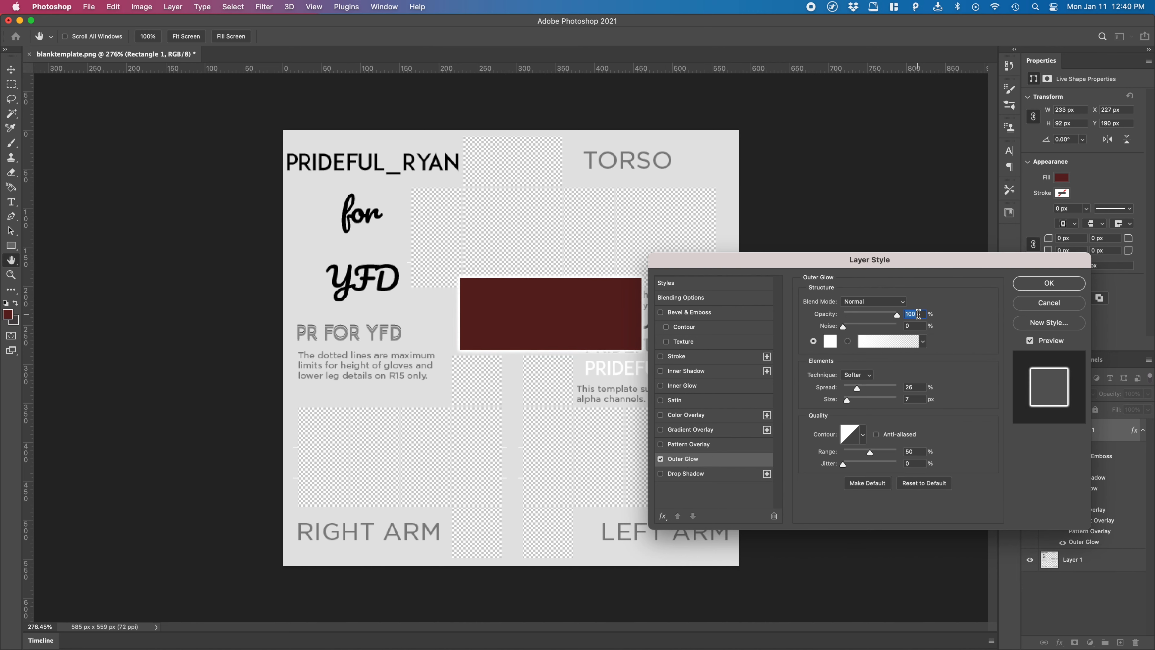
pyautogui.moveTo(857, 388); pyautogui.dragTo(881, 390)
pyautogui.moveTo(896, 313); pyautogui.dragTo(863, 313)
pyautogui.click(661, 460)
# Preview a black (000000) Drop Shadow with 4 px distance and 43% opacity, turn it off and accept the layer style settings
pyautogui.click(661, 474)
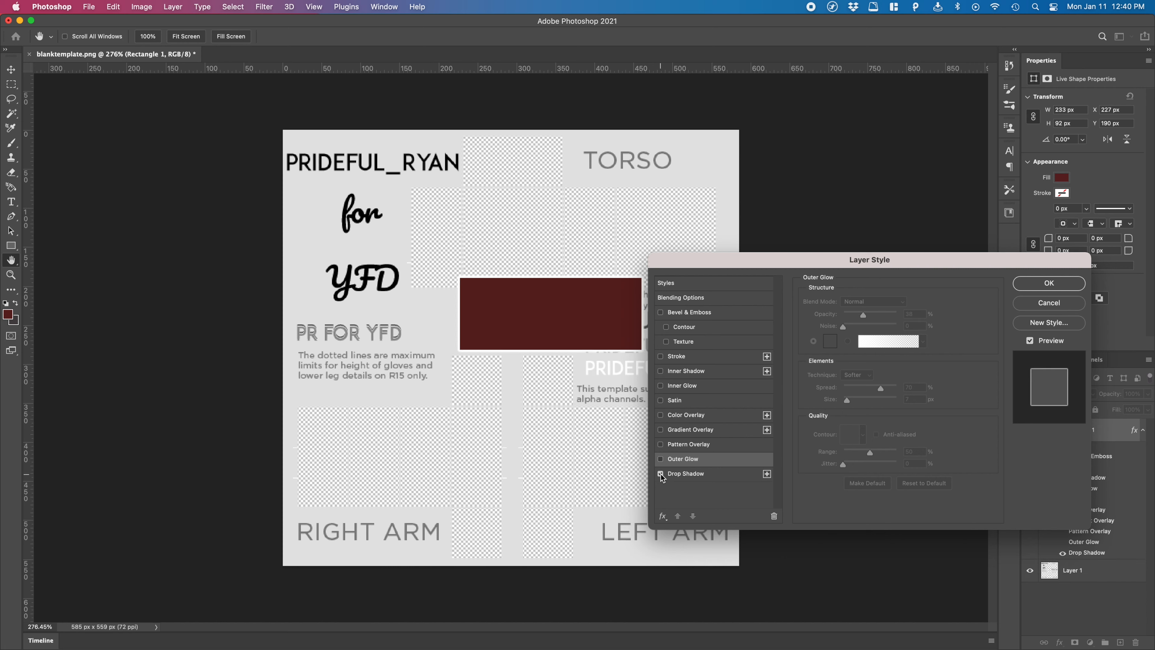
pyautogui.click(684, 474)
pyautogui.click(918, 303)
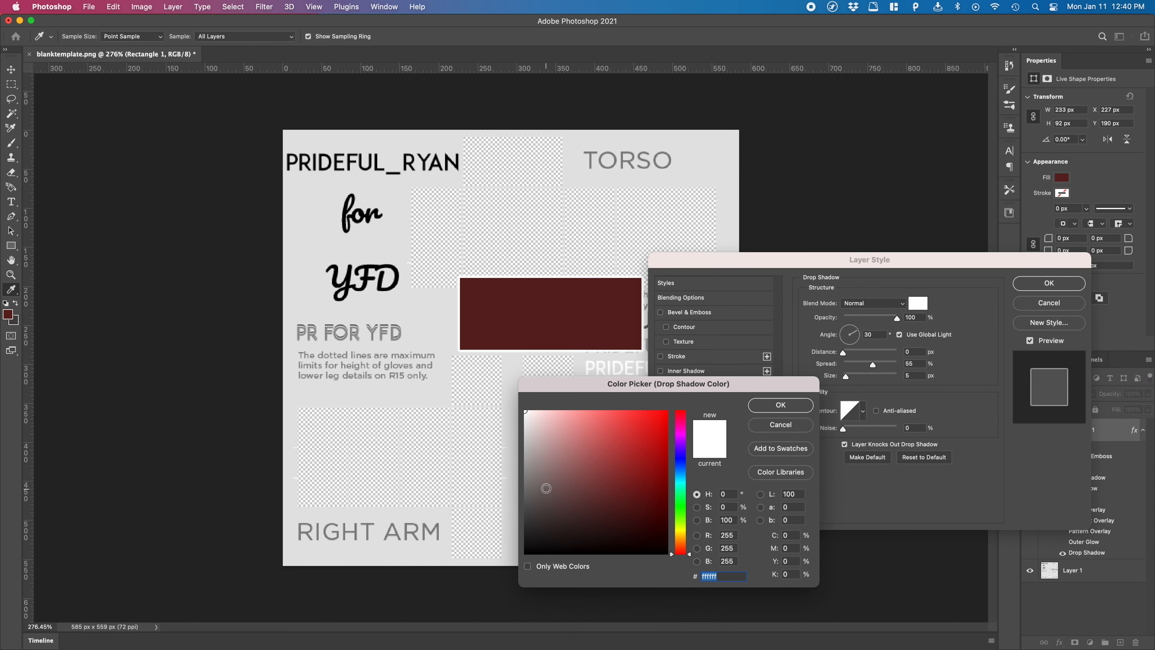
pyautogui.write('000000')
pyautogui.press('Return')
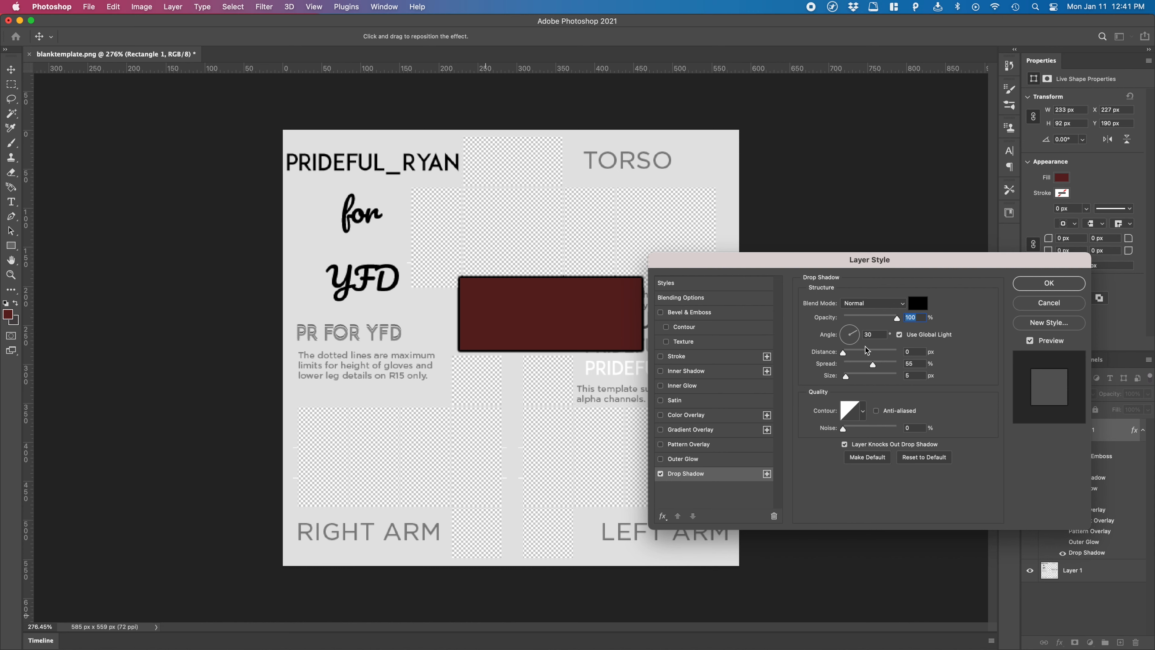
pyautogui.moveTo(844, 352); pyautogui.dragTo(845, 355)
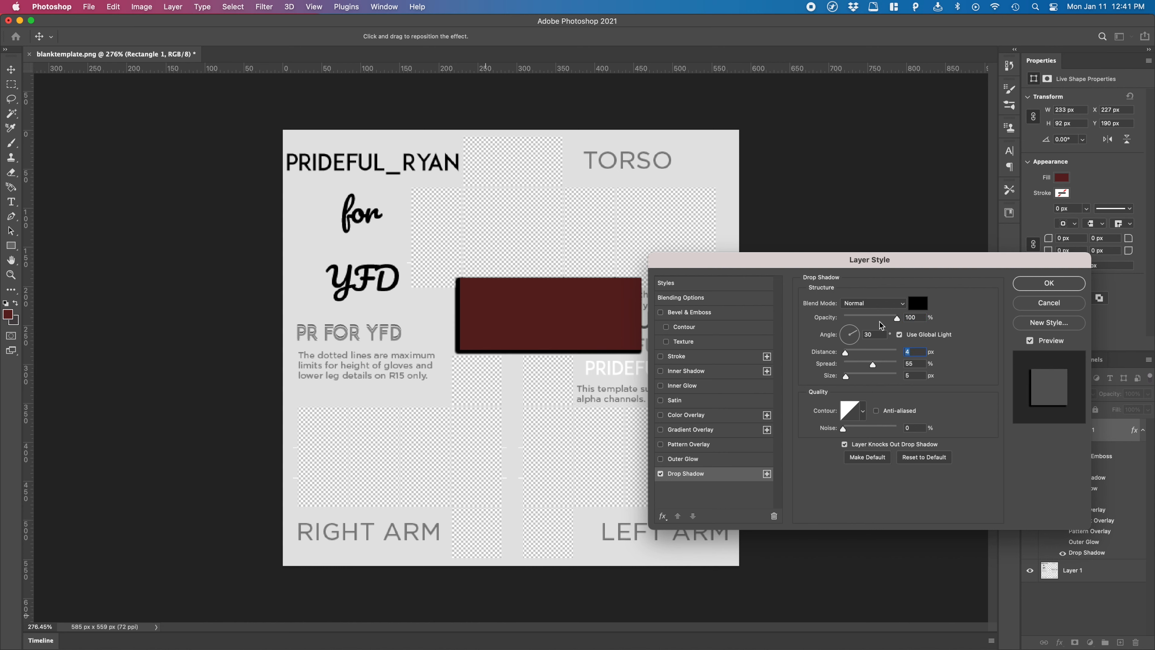
pyautogui.moveTo(897, 319); pyautogui.dragTo(866, 314)
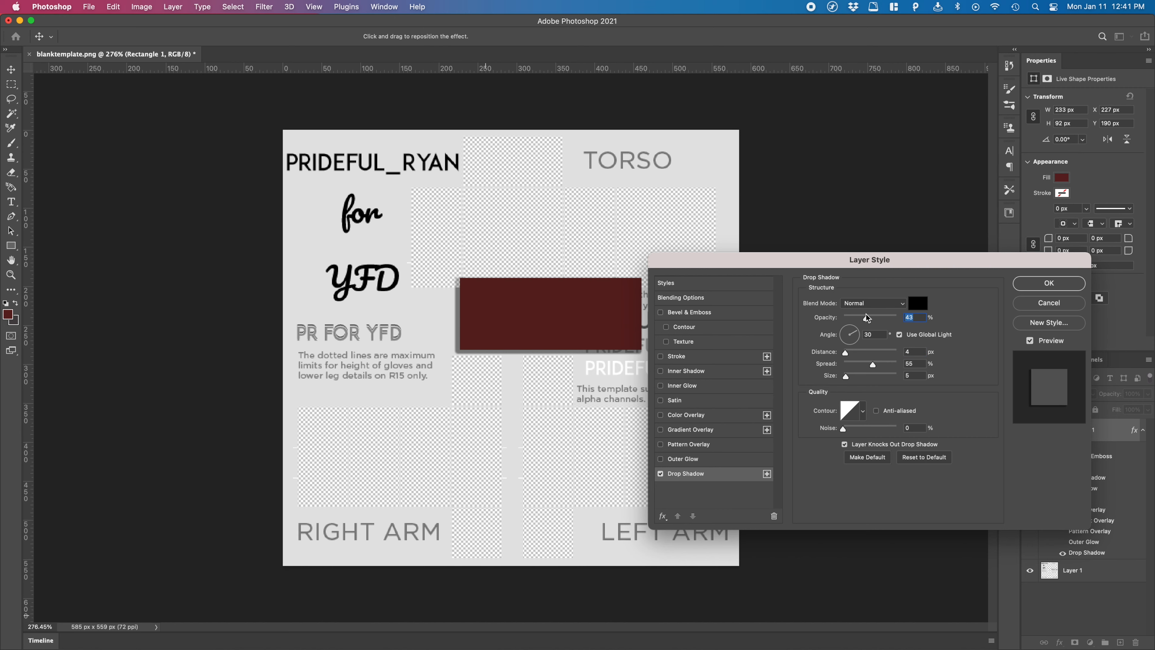
pyautogui.click(661, 473)
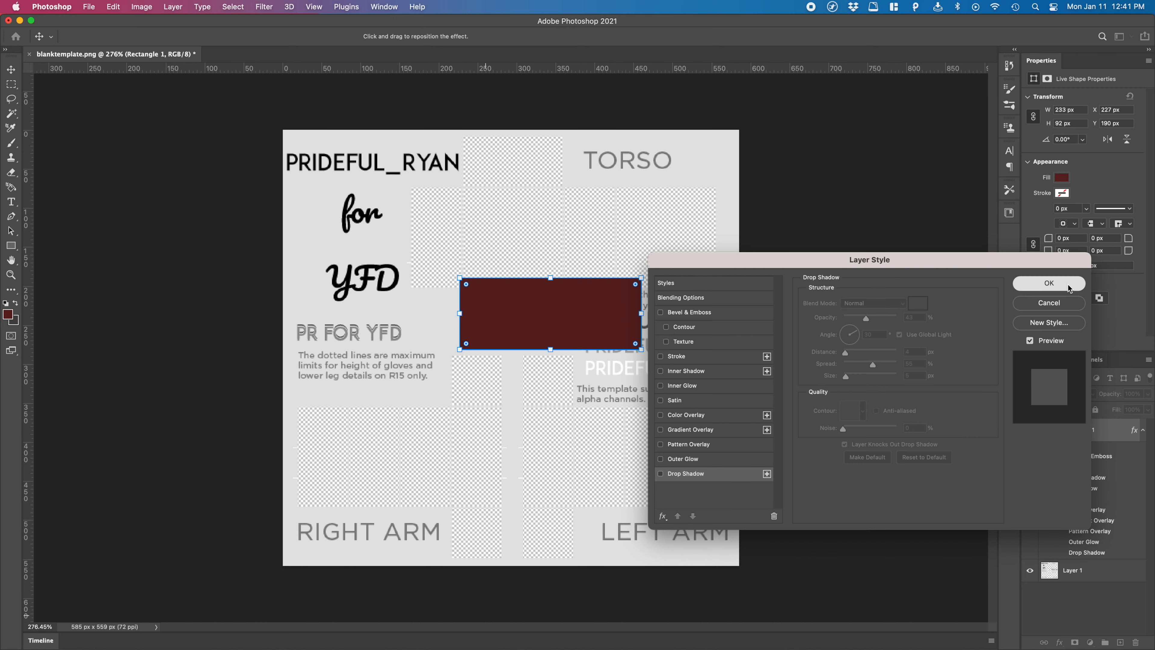
pyautogui.click(1069, 287)
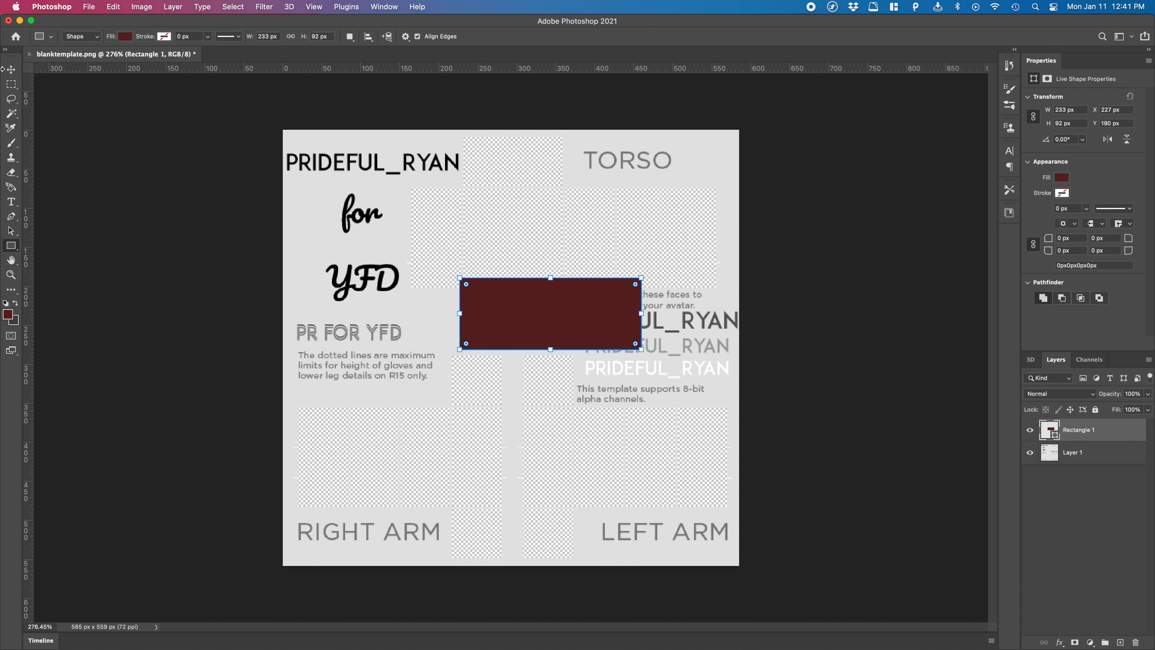
# Move the dark red rectangle up onto the torso area at about X 176 px, Y 85 px
pyautogui.press('super+t')
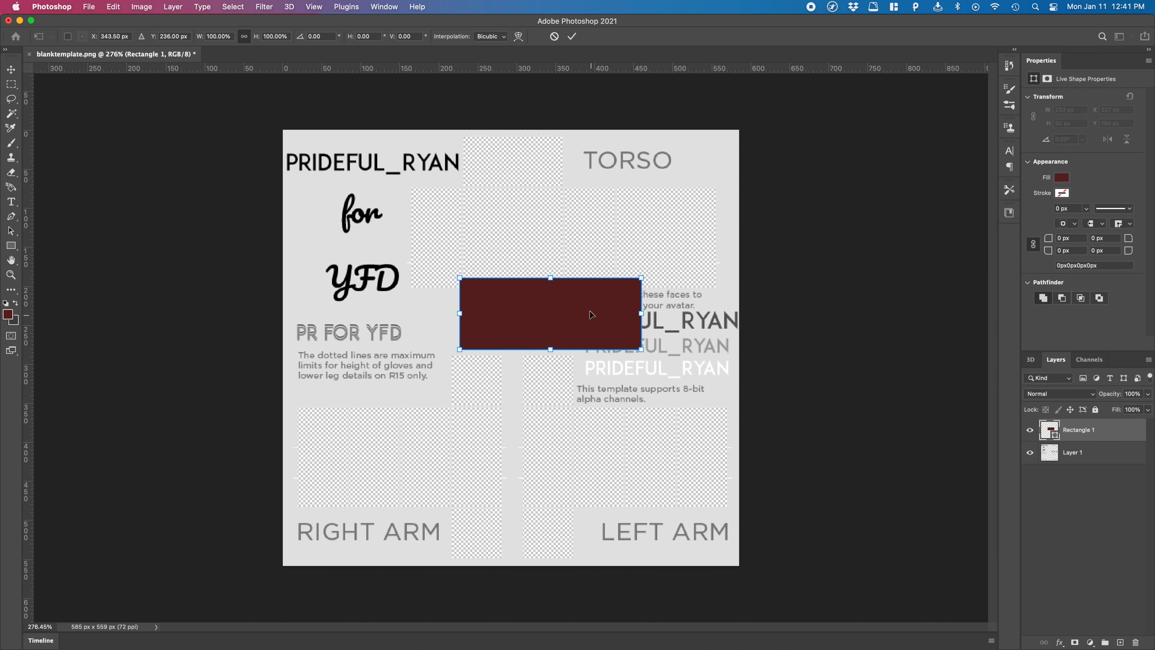
pyautogui.moveTo(591, 314); pyautogui.dragTo(552, 232)
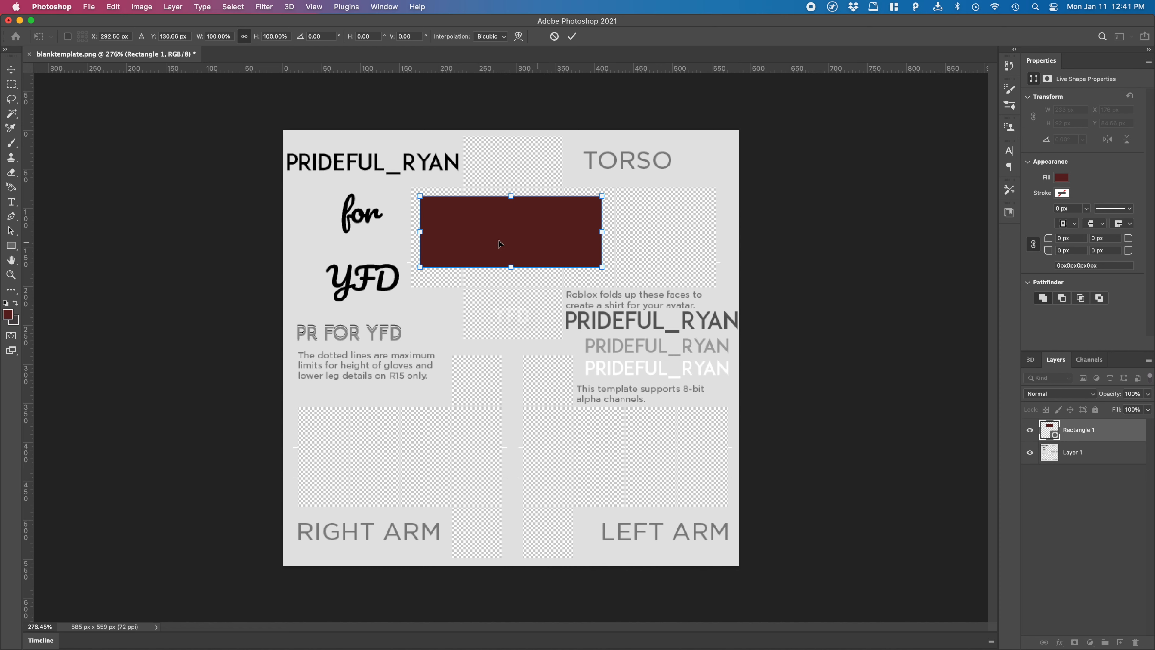
pyautogui.press('Return')
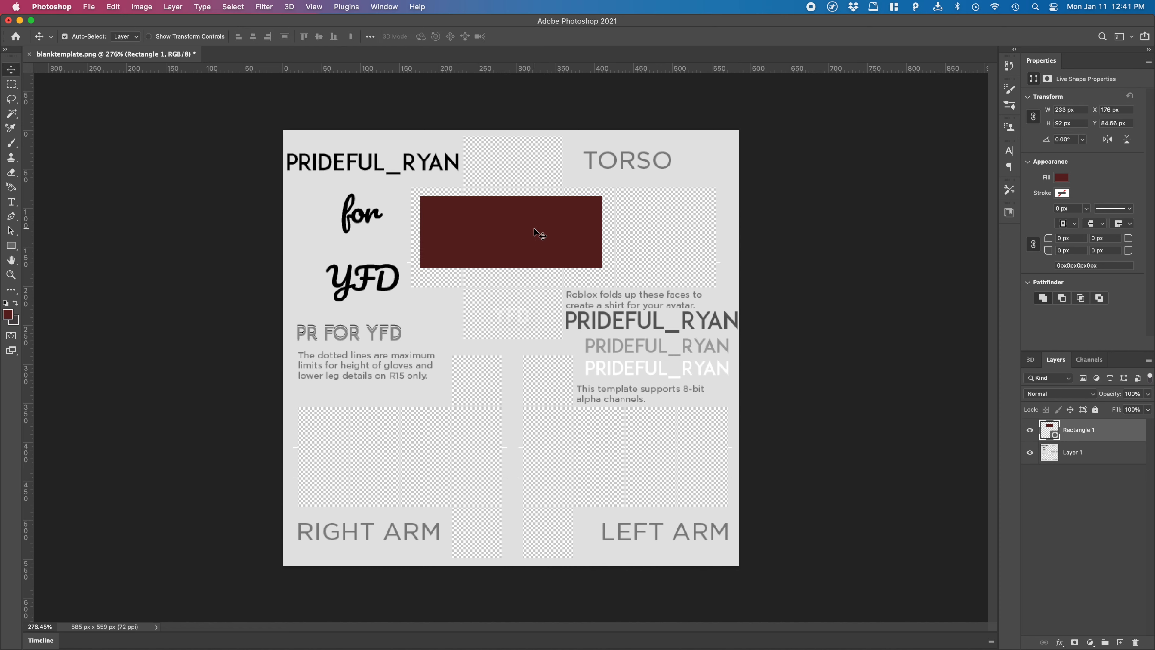
# Try scaling the rectangle to about 130% and slanting its lower edge with the Perspective transform, and cancel the transform
pyautogui.press('super+t')
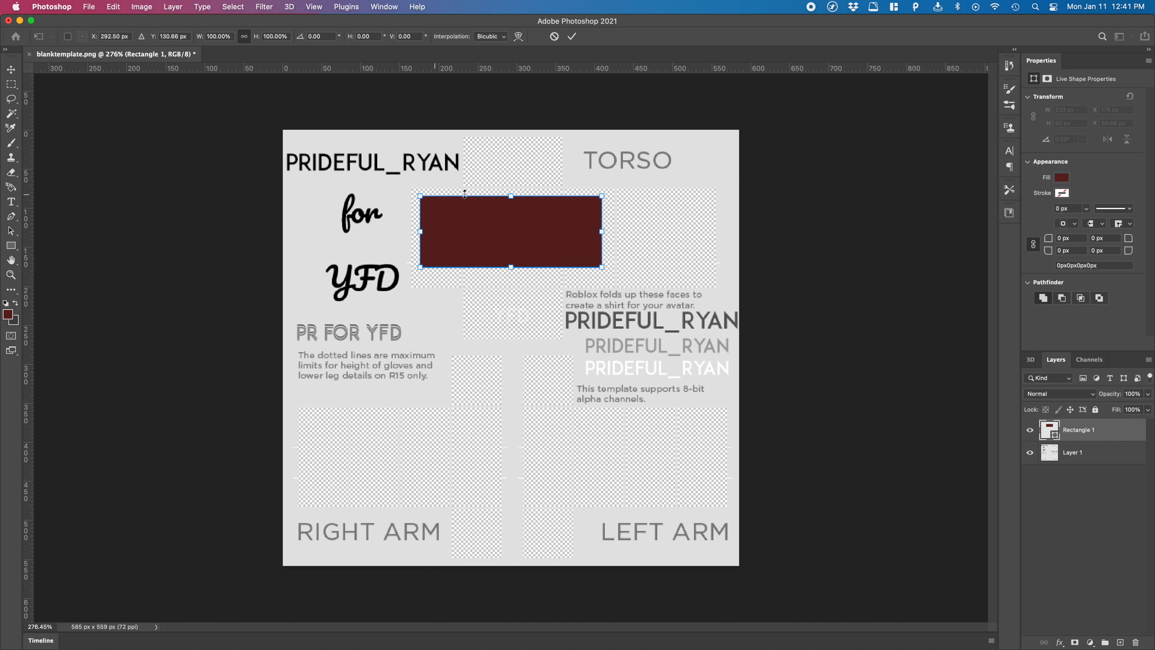
pyautogui.moveTo(481, 213)
pyautogui.mouseDown()
pyautogui.moveTo(469, 196)
pyautogui.moveTo(448, 230)
pyautogui.moveTo(504, 209)
pyautogui.mouseUp()
pyautogui.moveTo(579, 228); pyautogui.dragTo(666, 207)
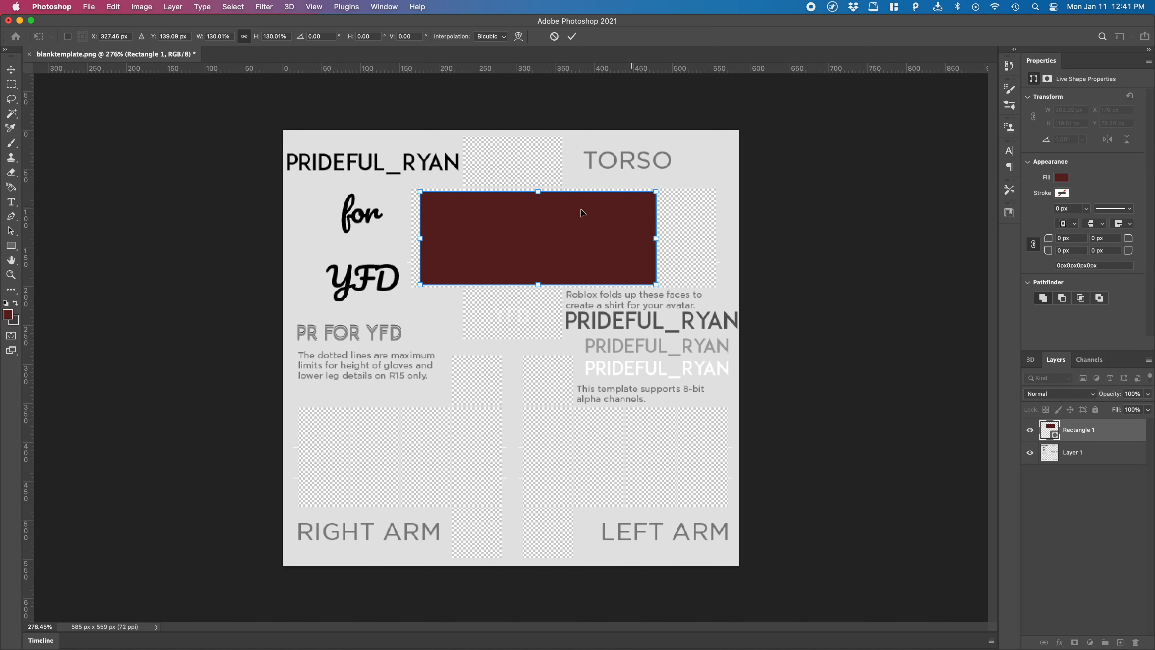
pyautogui.rightClick(533, 217)
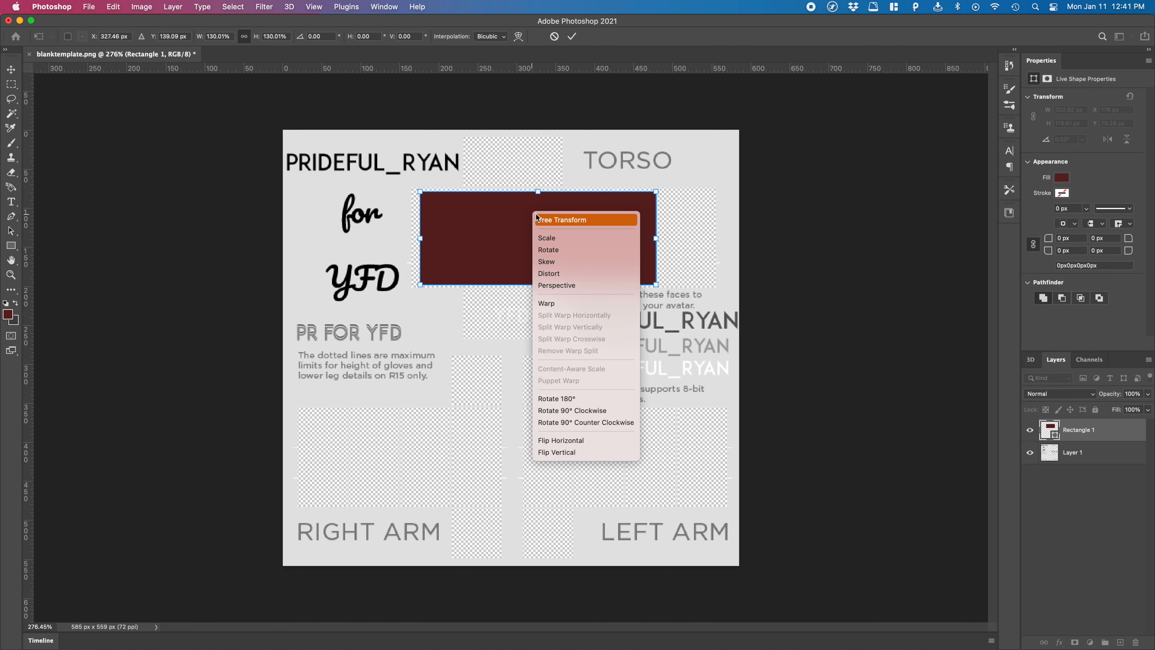
pyautogui.click(561, 288)
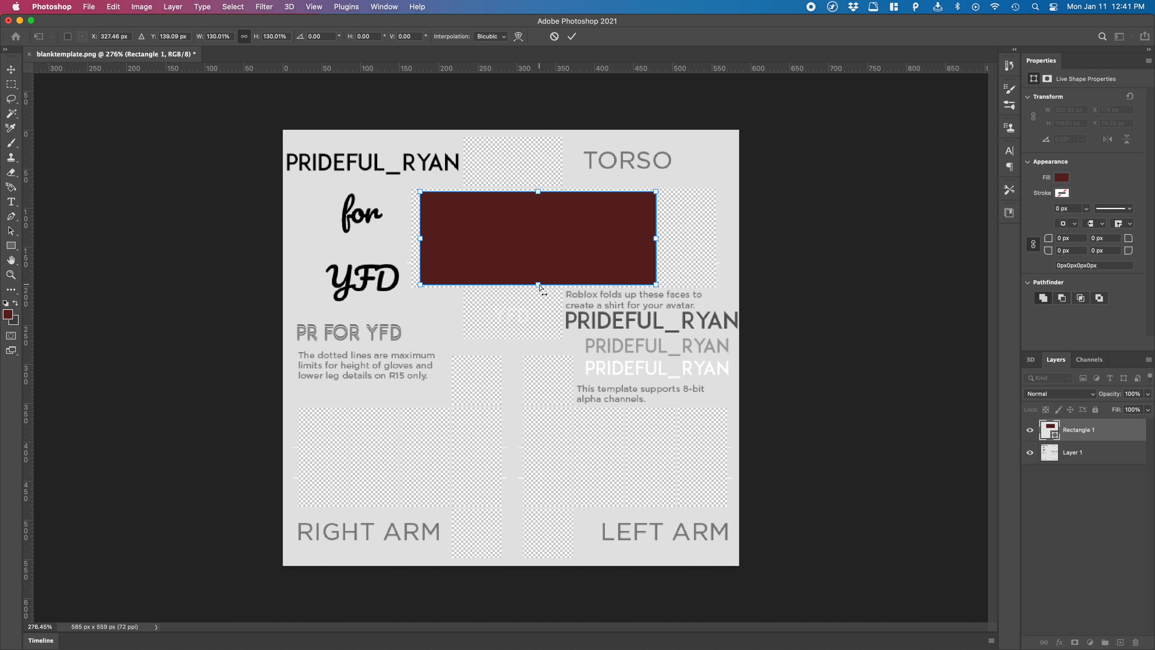
pyautogui.moveTo(538, 287); pyautogui.dragTo(521, 258)
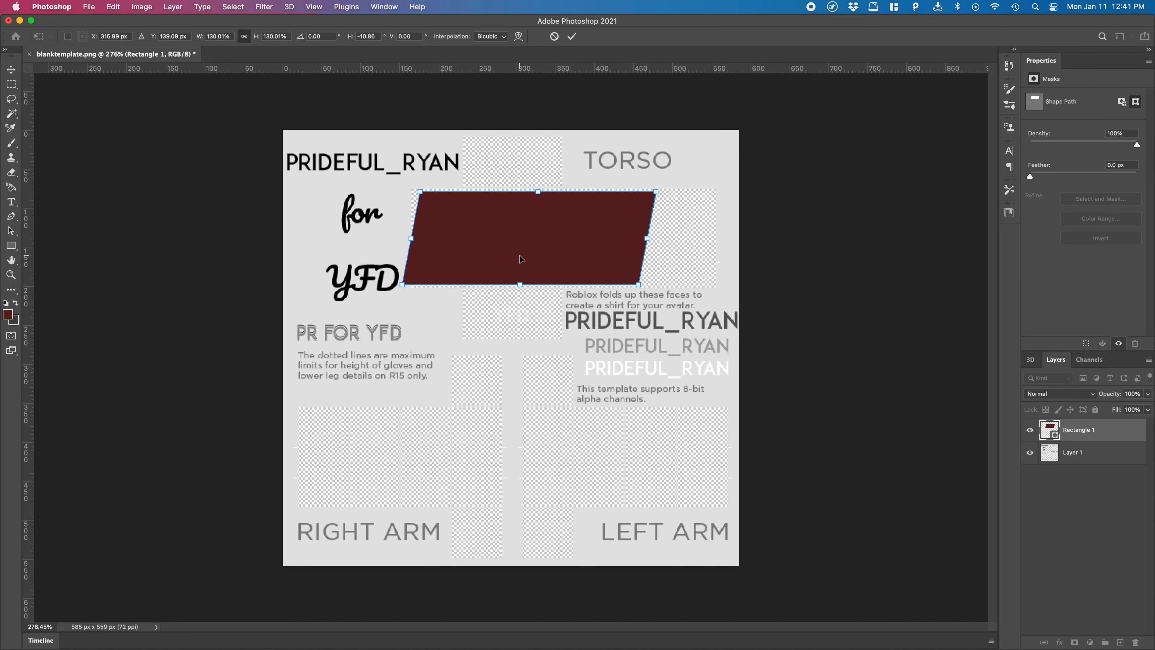
pyautogui.press('Escape')
# Try warping the rectangle by pulling its lower-left edge outward toward the upper-left corner of the template, and cancel the warp
pyautogui.press('super+t')
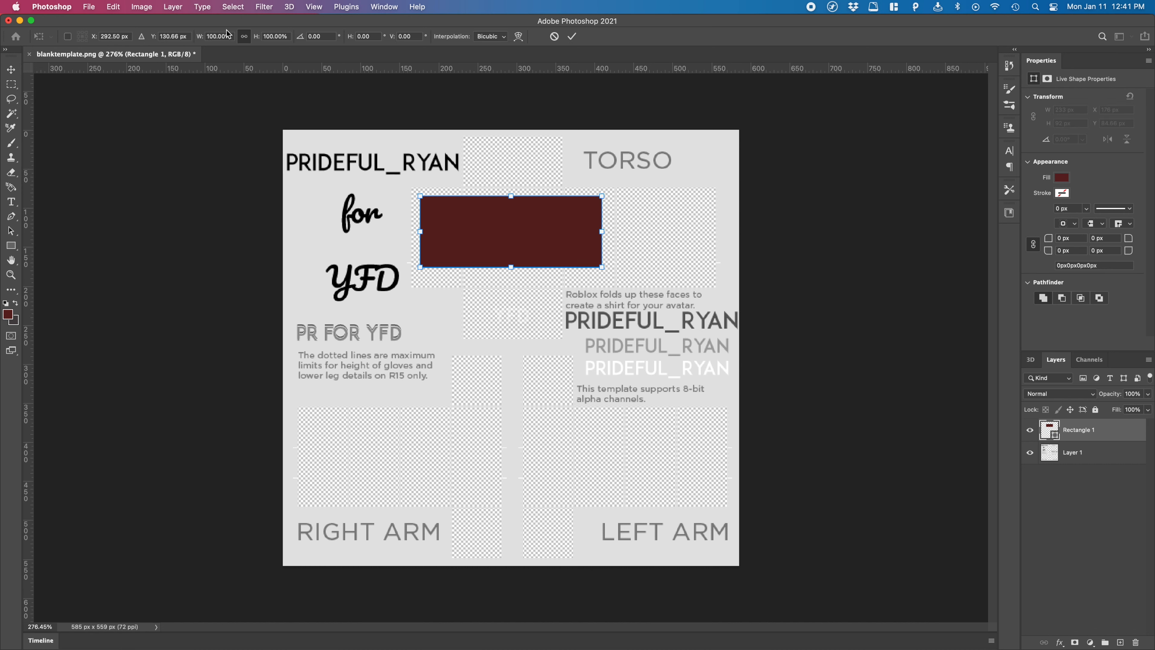
pyautogui.click(519, 38)
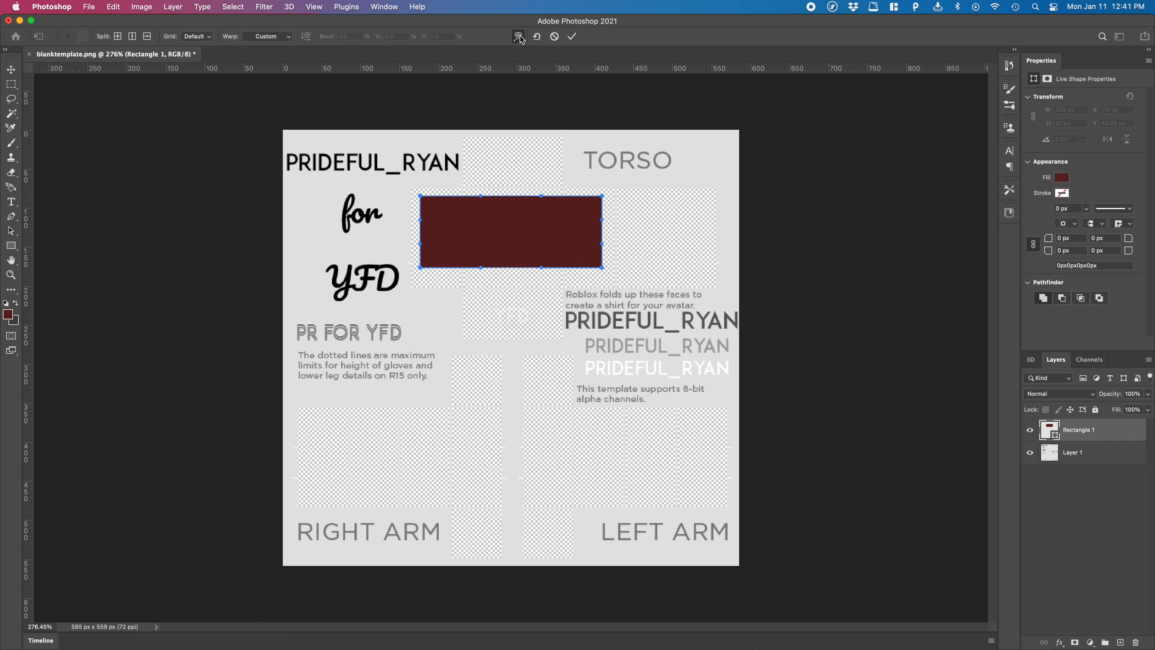
pyautogui.moveTo(421, 256); pyautogui.dragTo(289, 163)
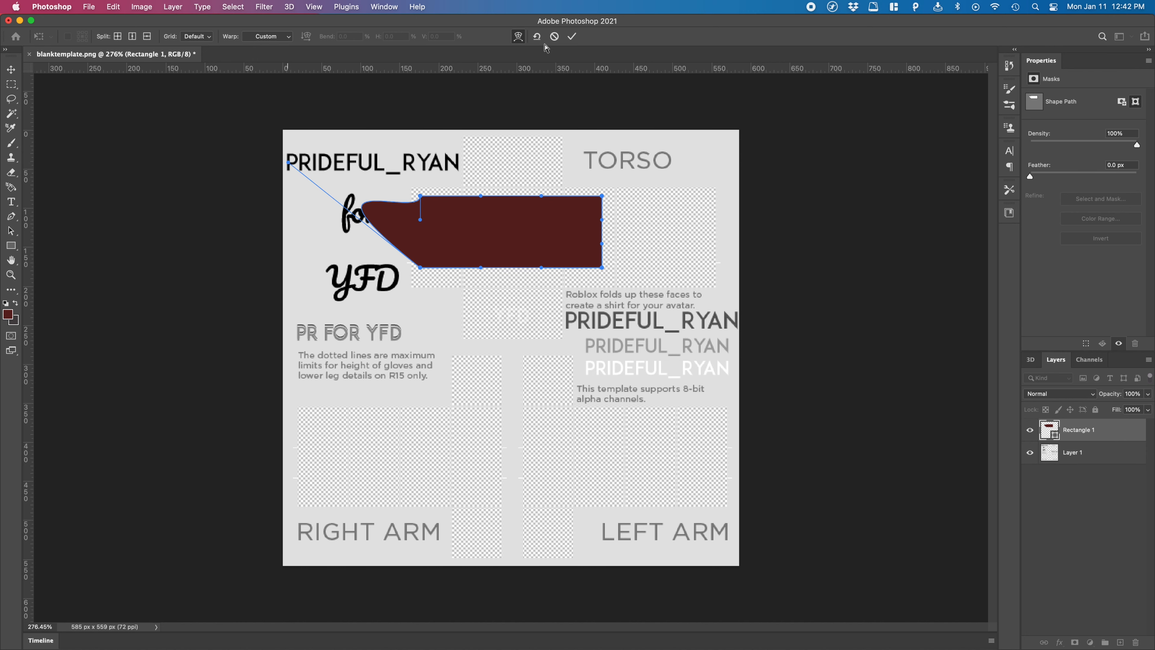
pyautogui.click(554, 37)
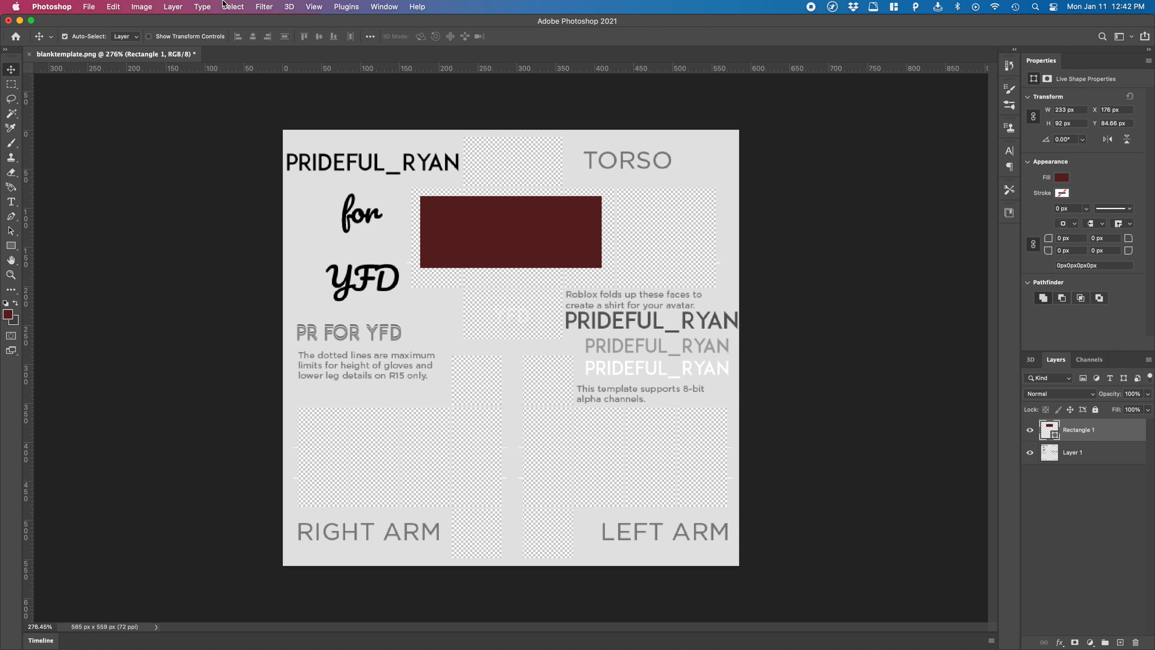
pyautogui.click(272, 5)
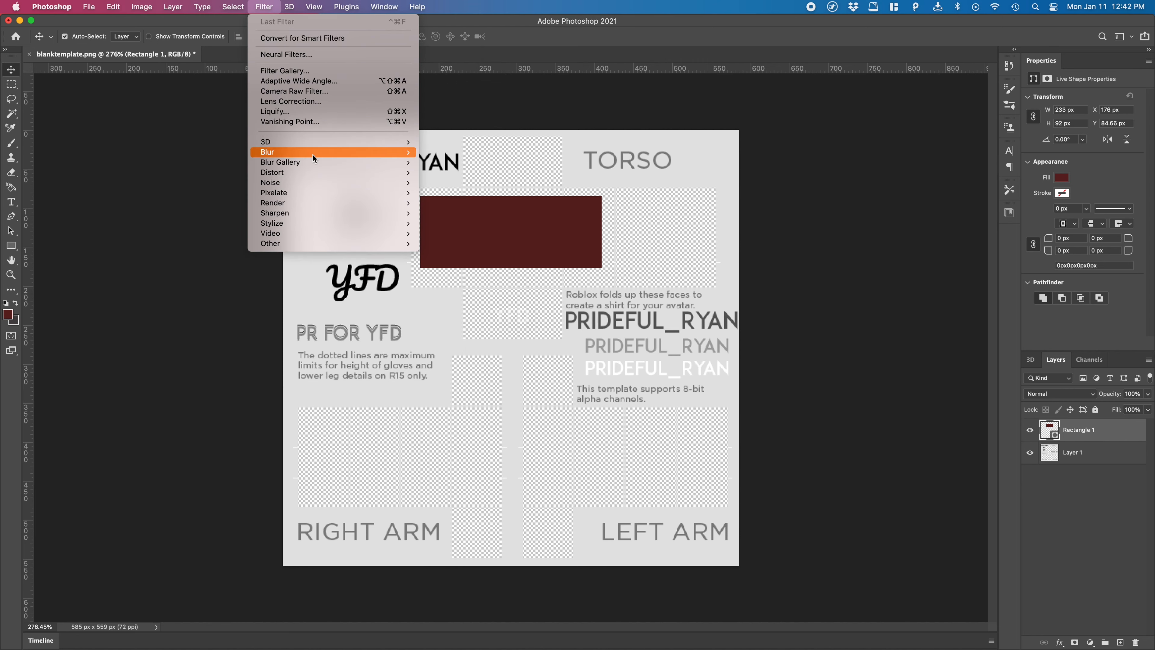
pyautogui.click(274, 5)
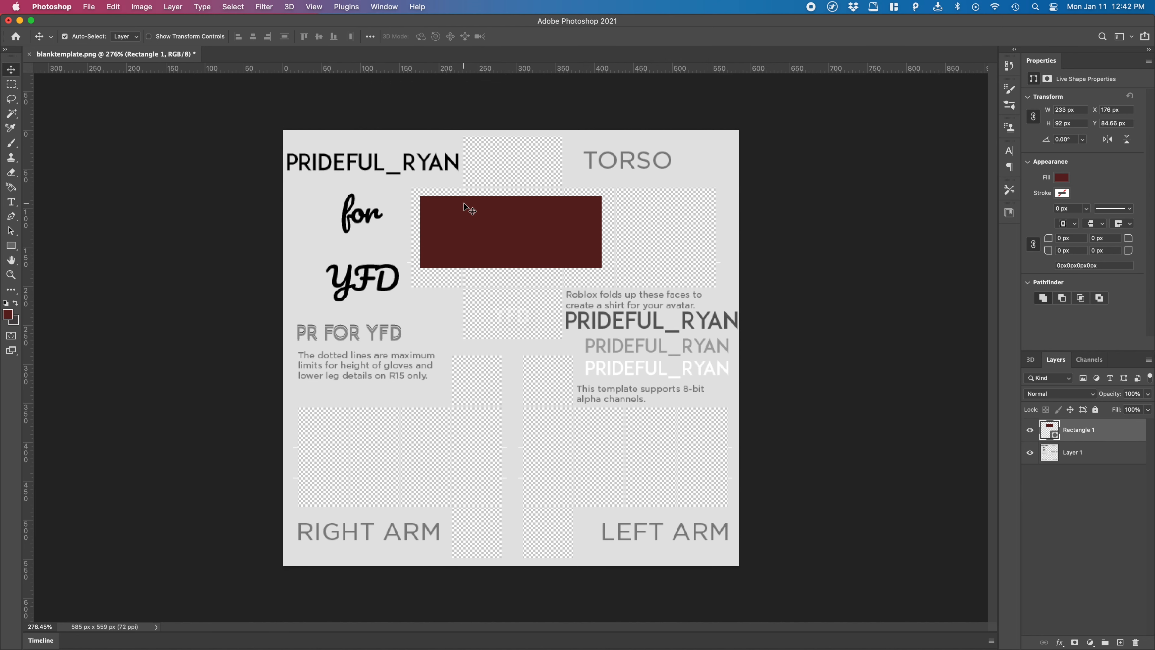
# Fill the rectangle with the first blue pattern from the Water set
pyautogui.click(1063, 177)
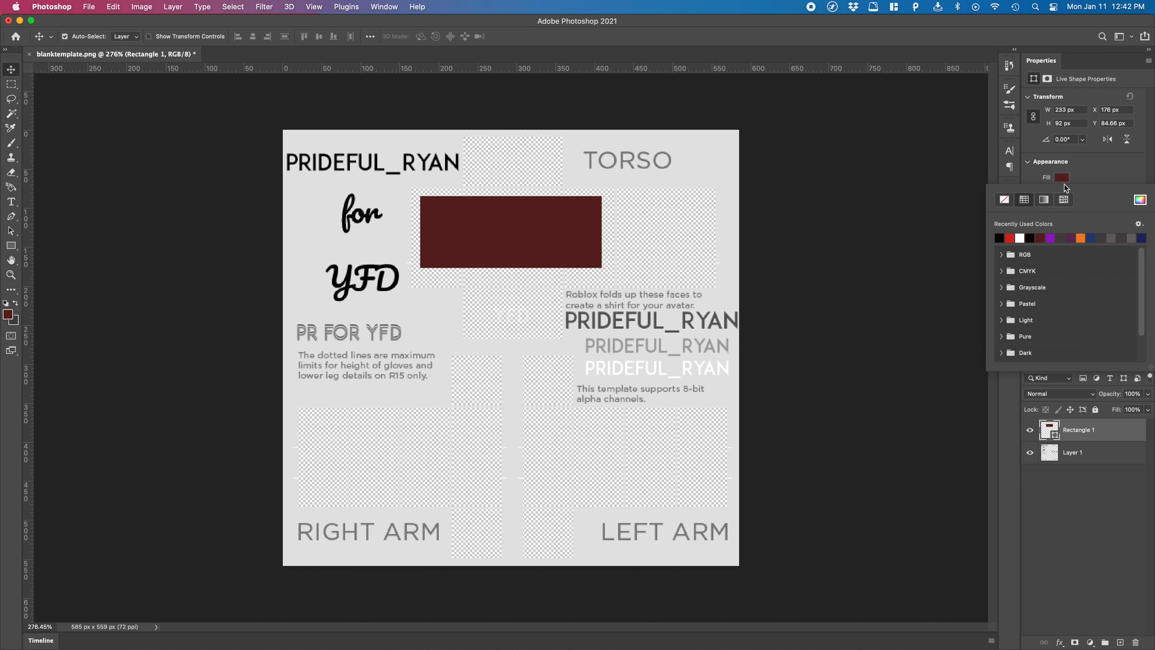
pyautogui.click(1064, 200)
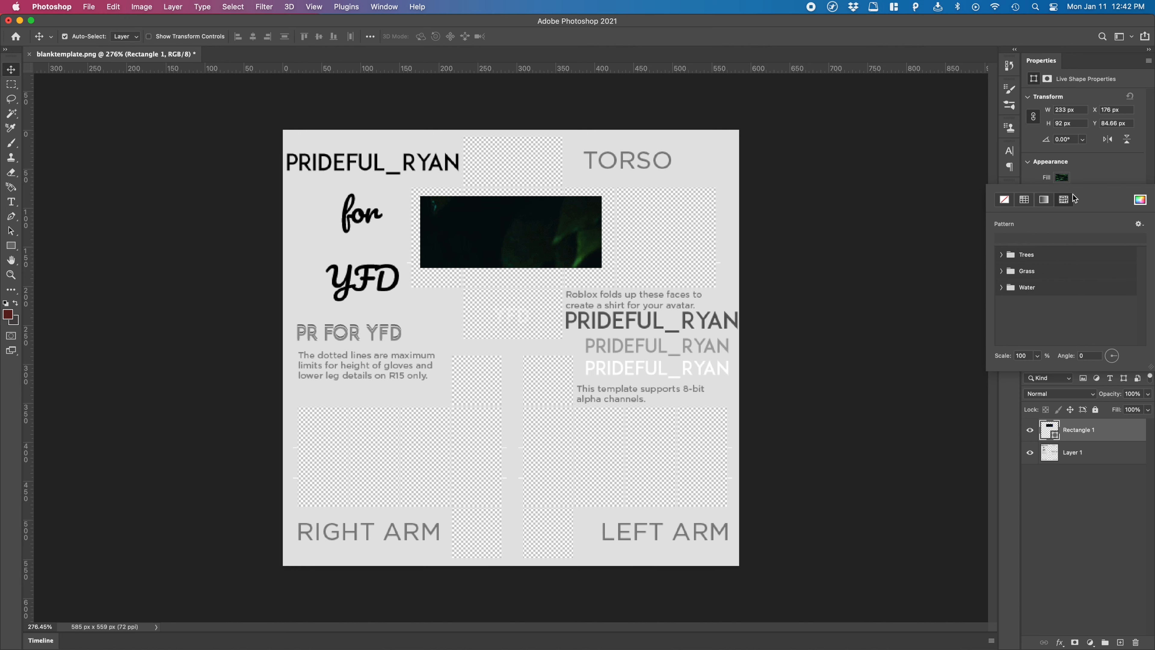
pyautogui.click(1003, 287)
pyautogui.click(1015, 304)
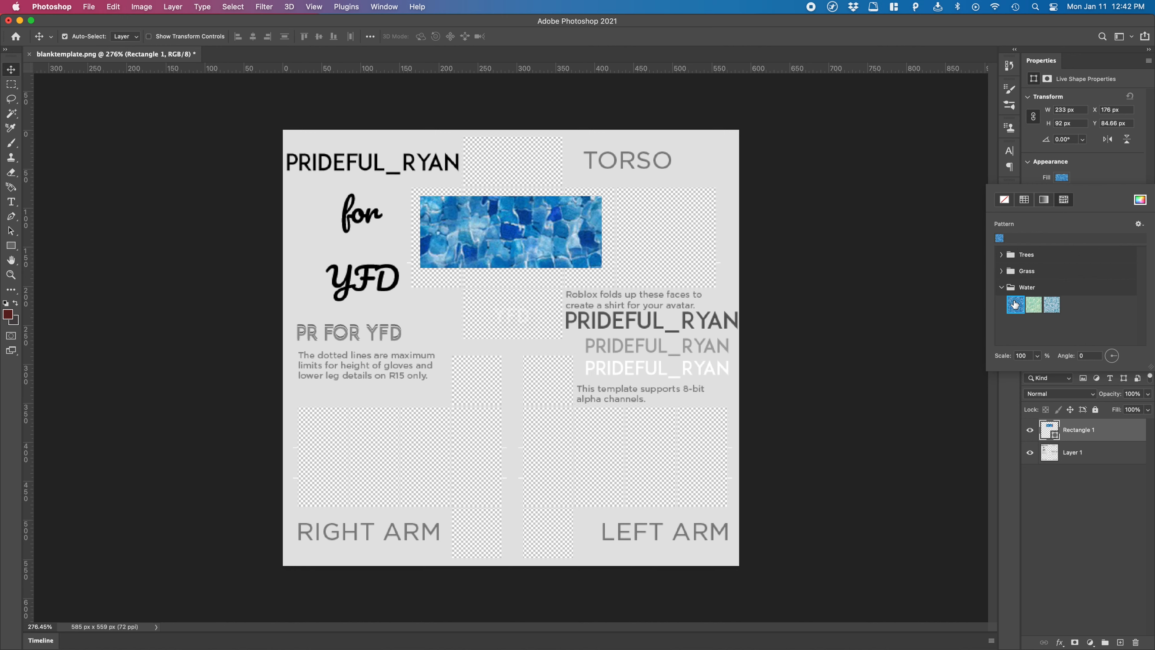
pyautogui.click(1090, 426)
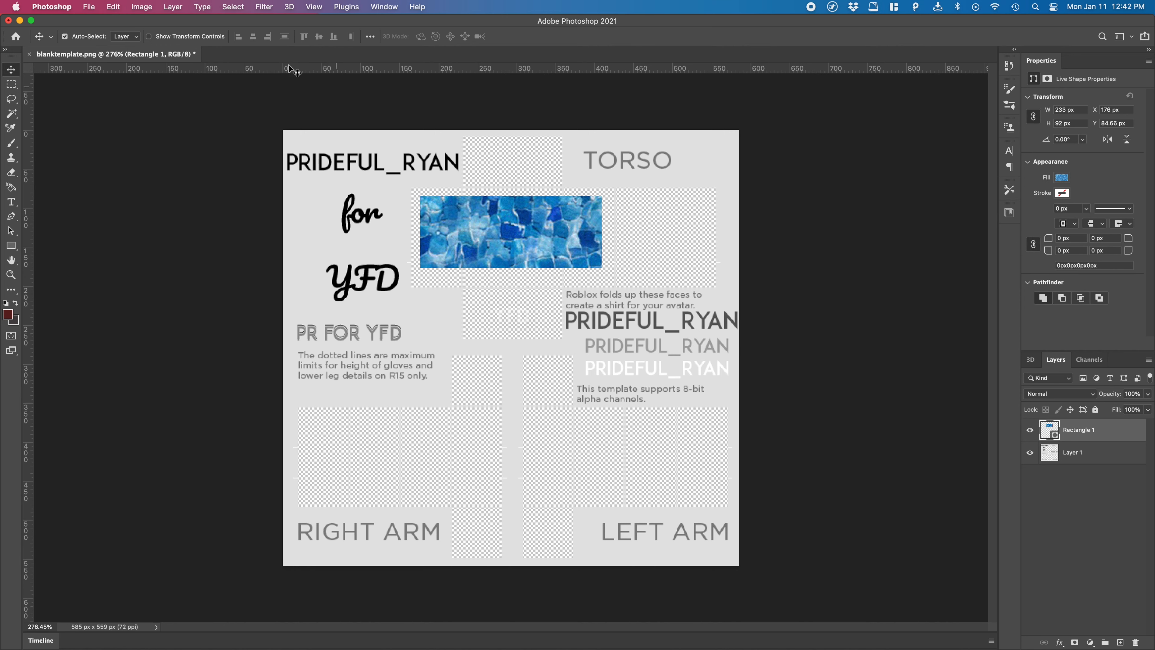
# Preview a Gaussian Blur on the rectangle as a smart object, varying the radius from 100.1 down to 2.3 pixels, and cancel it
pyautogui.click(272, 4)
pyautogui.moveTo(308, 151)
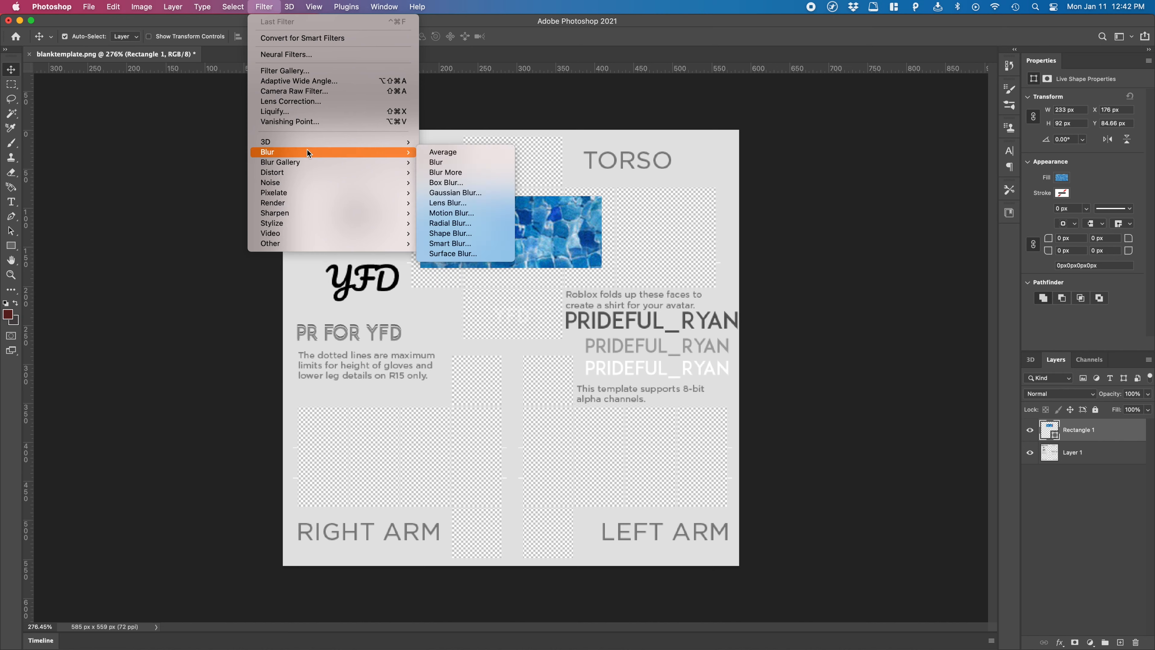
pyautogui.click(470, 193)
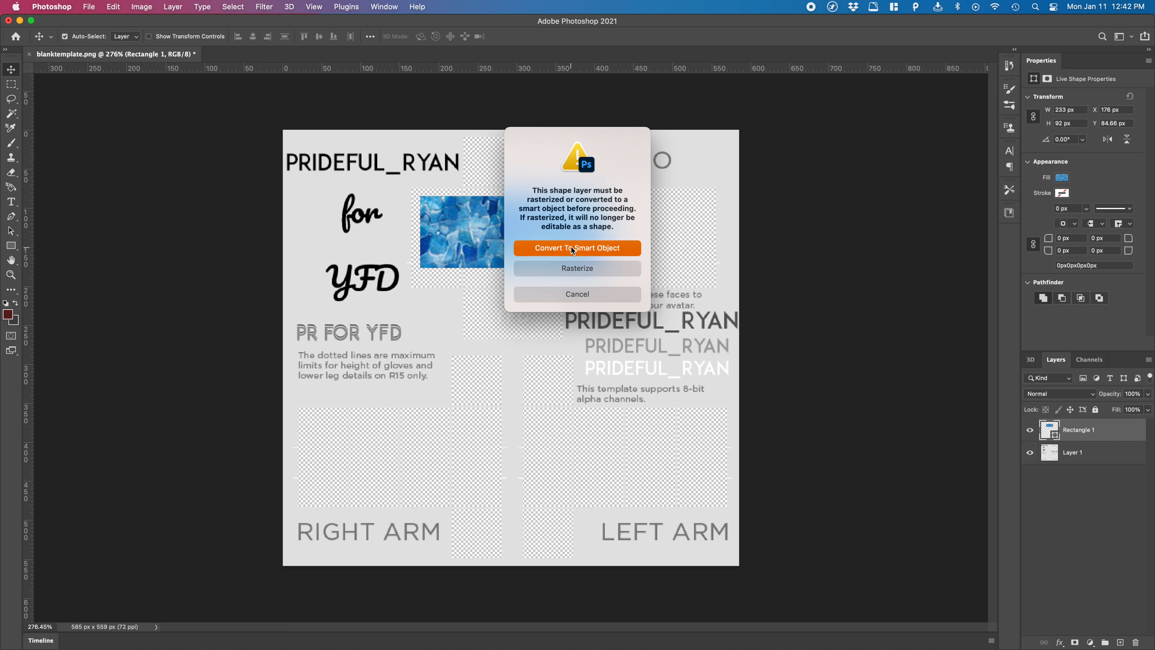
pyautogui.click(572, 249)
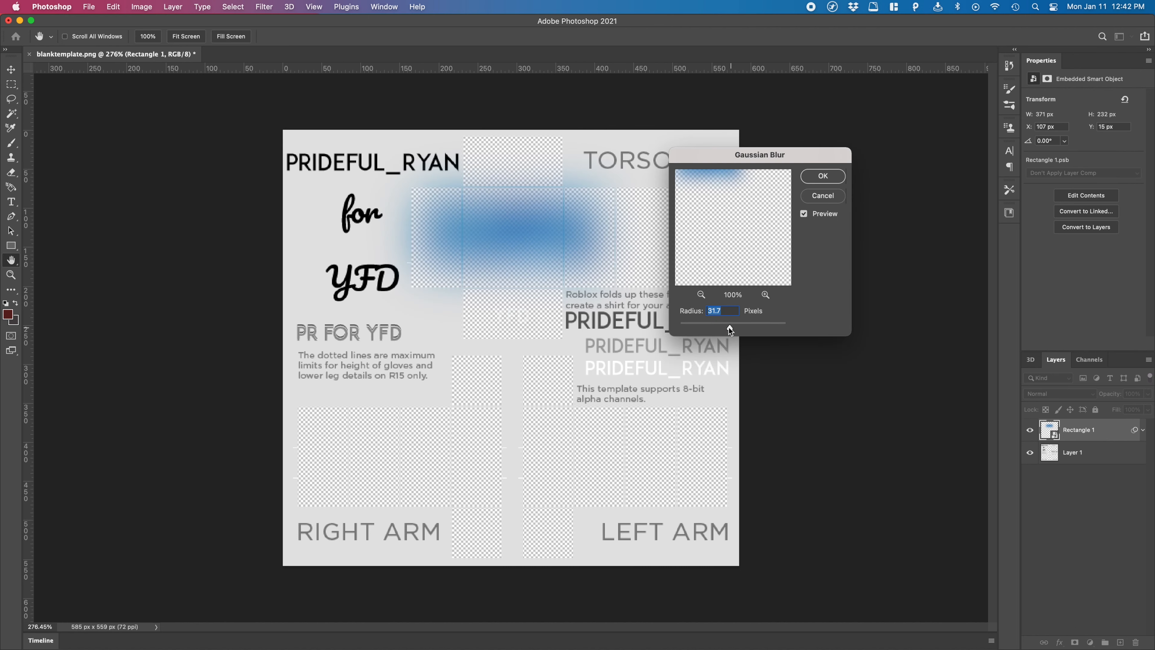
pyautogui.moveTo(728, 327); pyautogui.dragTo(683, 325)
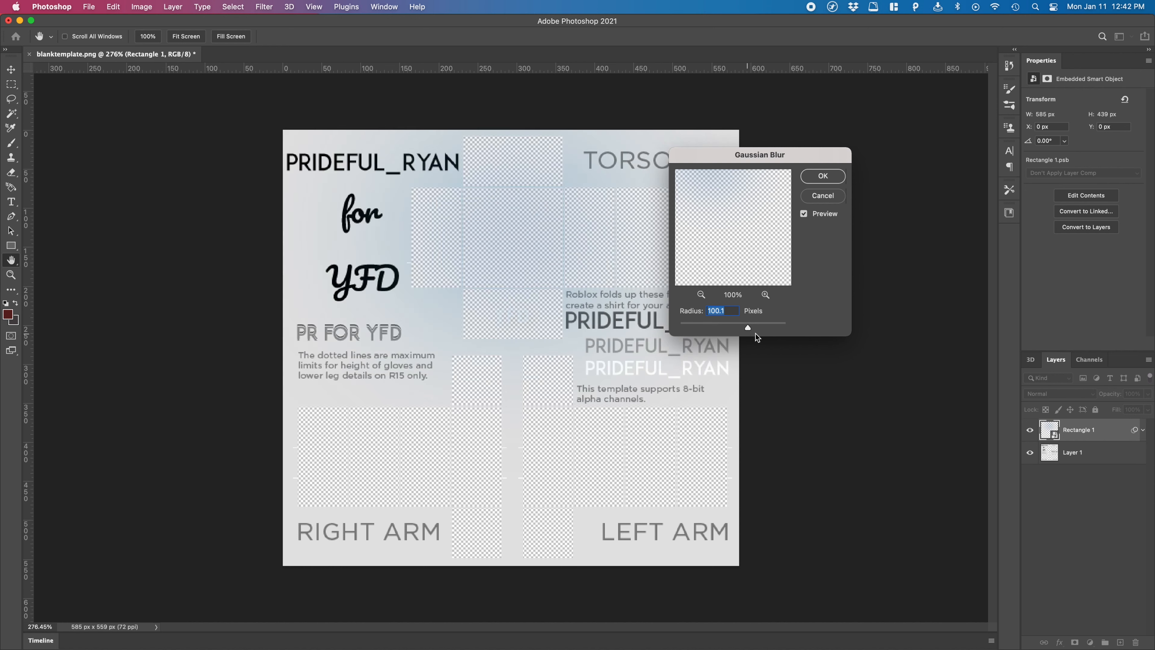
pyautogui.moveTo(718, 330); pyautogui.dragTo(694, 325)
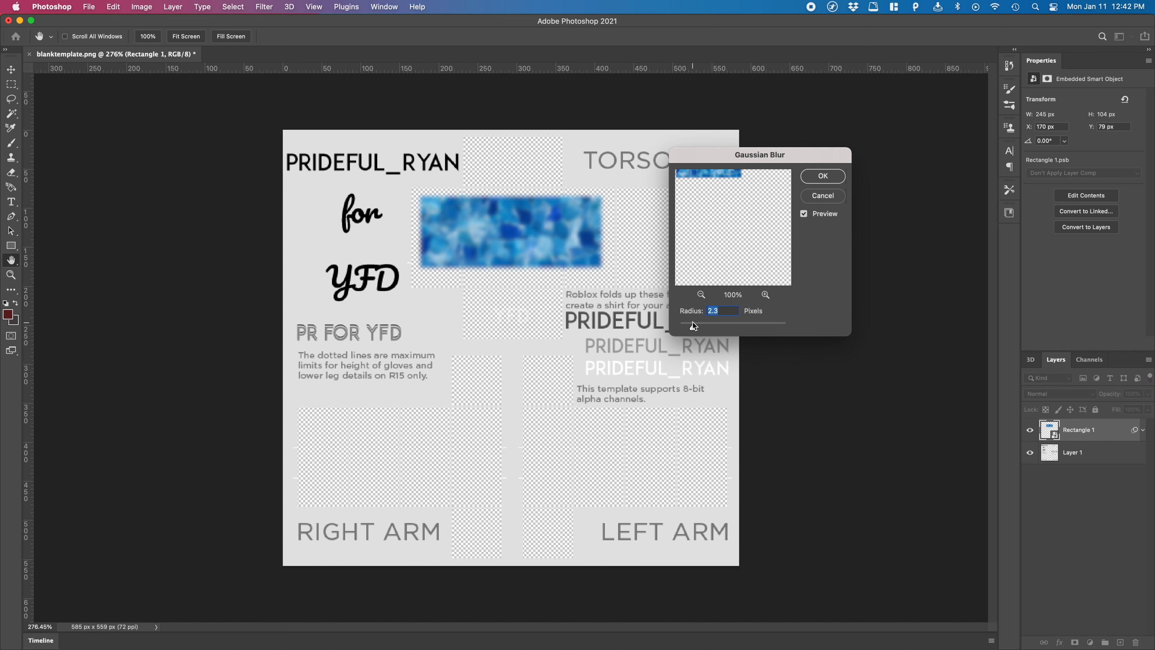
pyautogui.press('Escape')
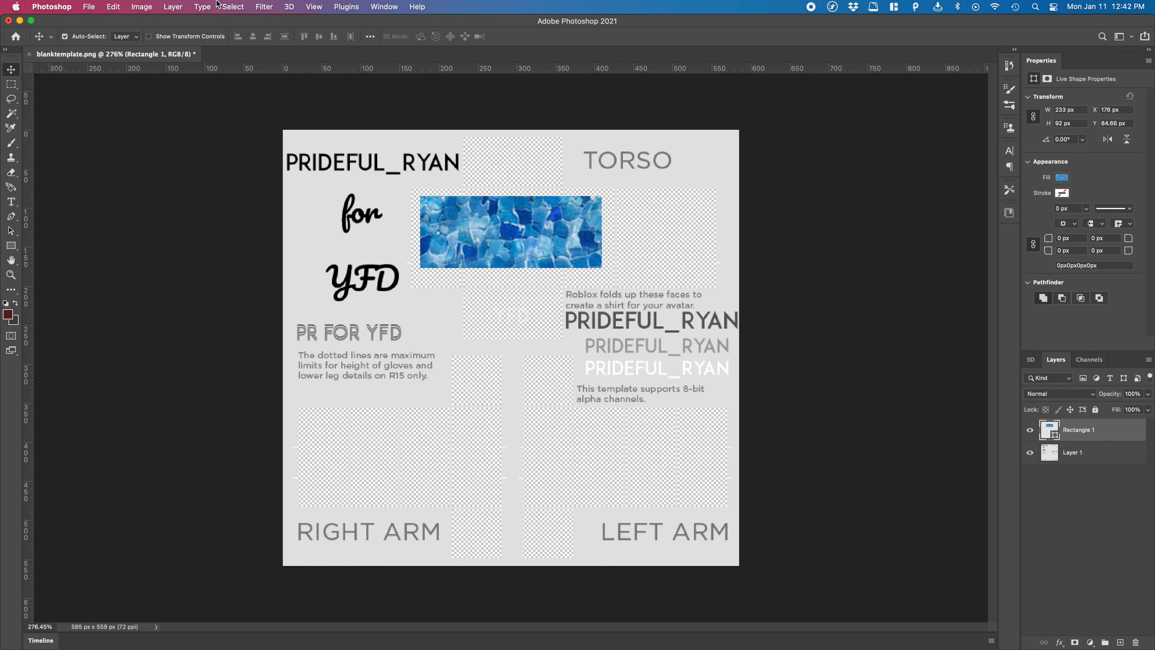
pyautogui.click(193, 5)
pyautogui.moveTo(228, 5)
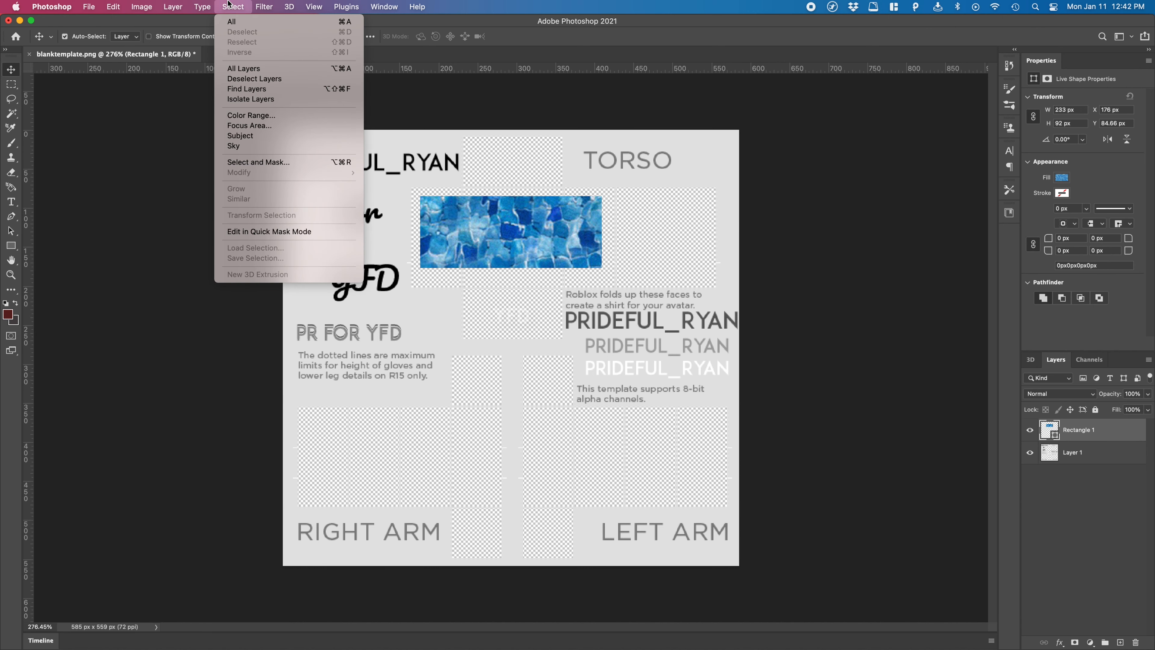
# Move the patterned rectangle slightly up and to the right, to about X 188 px, Y 69 px
pyautogui.click(229, 5)
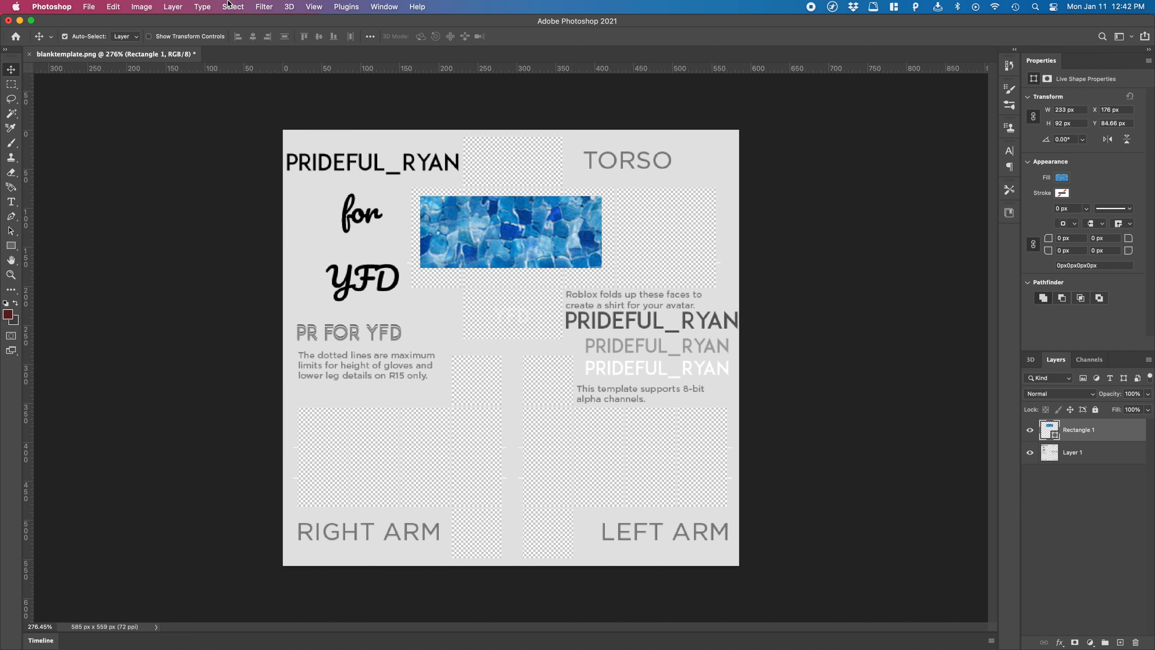
pyautogui.moveTo(476, 238)
pyautogui.mouseDown()
pyautogui.moveTo(524, 250)
pyautogui.moveTo(488, 225)
pyautogui.mouseUp()
# Set up saving the document as blanktemplate.psd in Photoshop format with layers in the Blank folder, and cancel the save
pyautogui.click(89, 6)
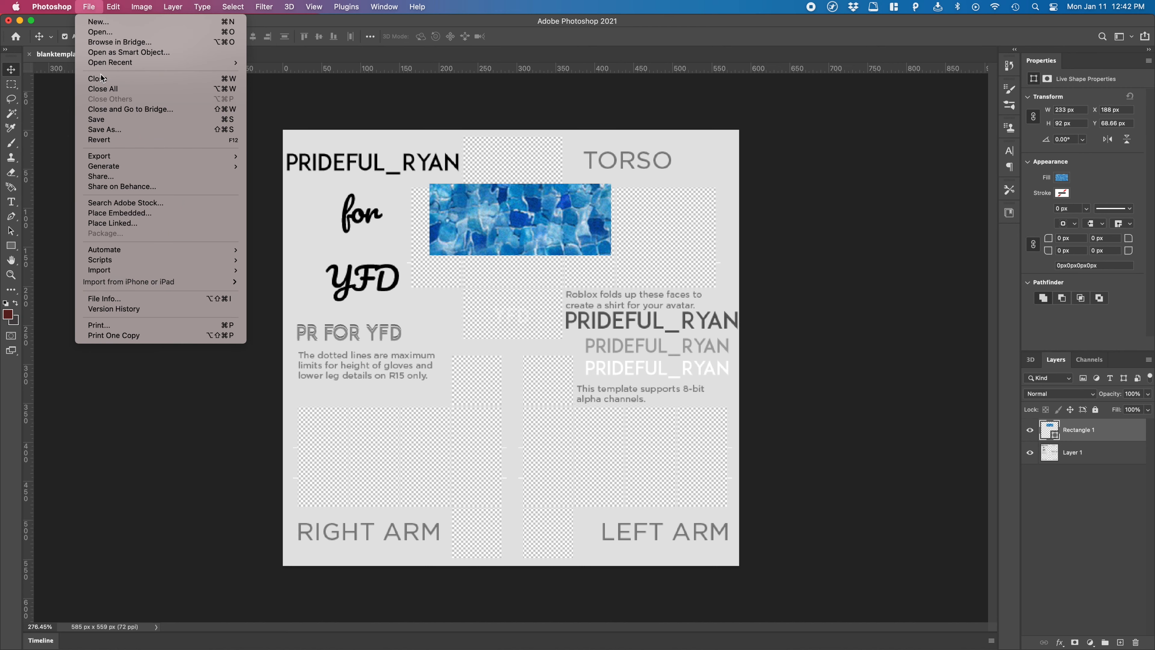
pyautogui.click(410, 301)
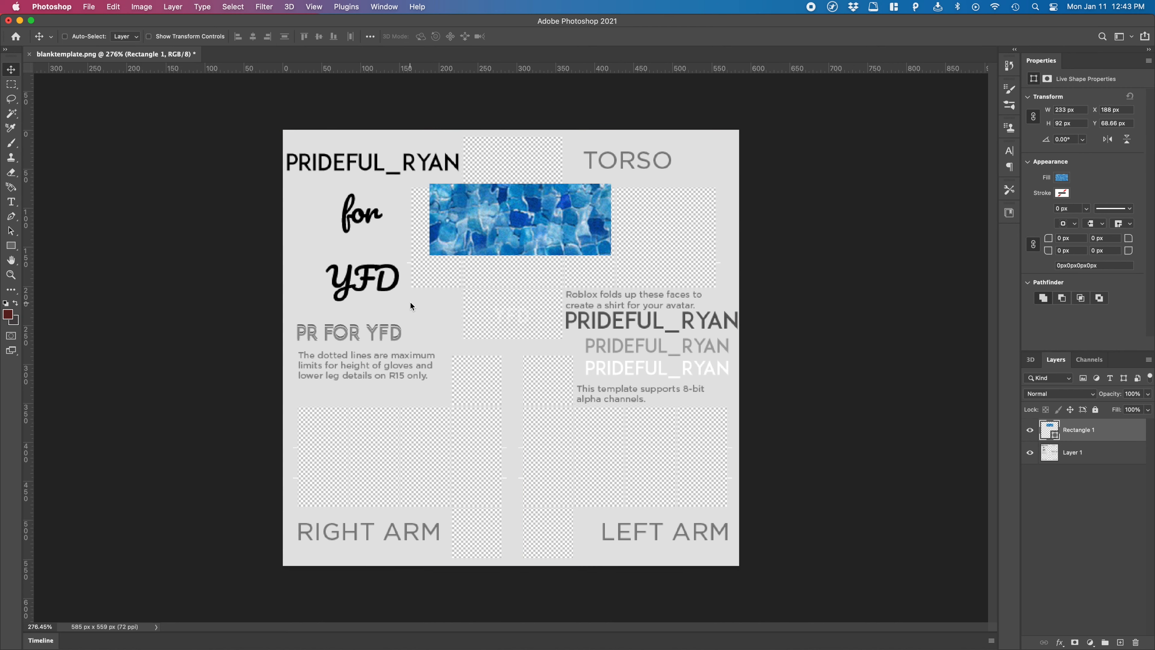
pyautogui.press('super+shift+s')
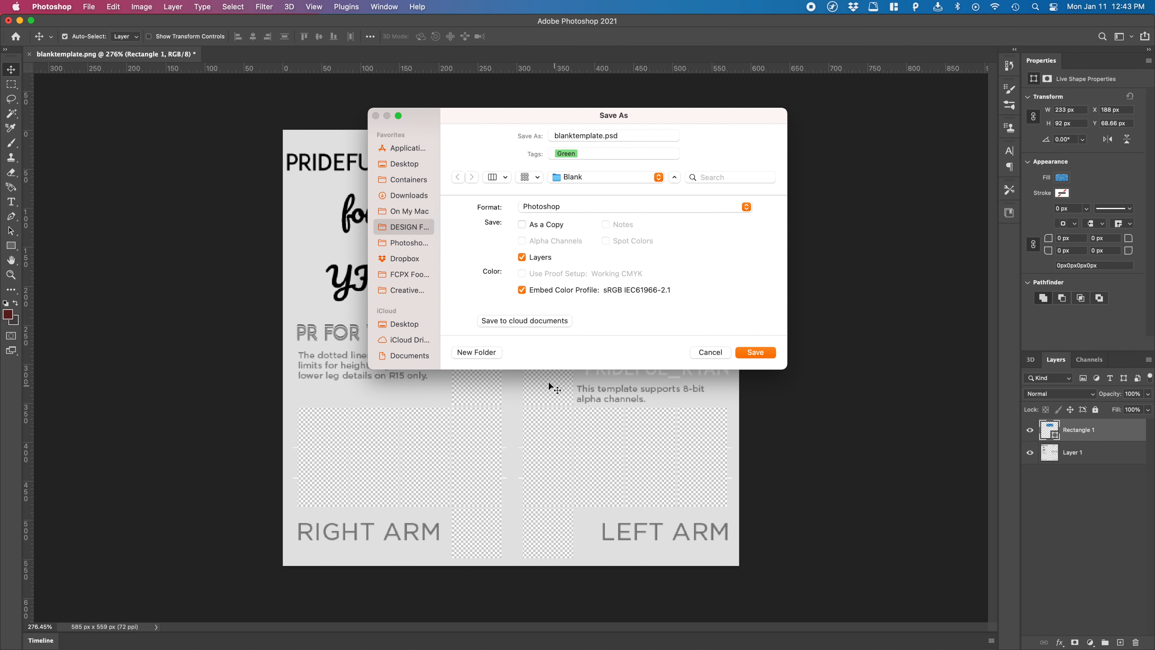
pyautogui.moveTo(563, 372); pyautogui.dragTo(593, 545)
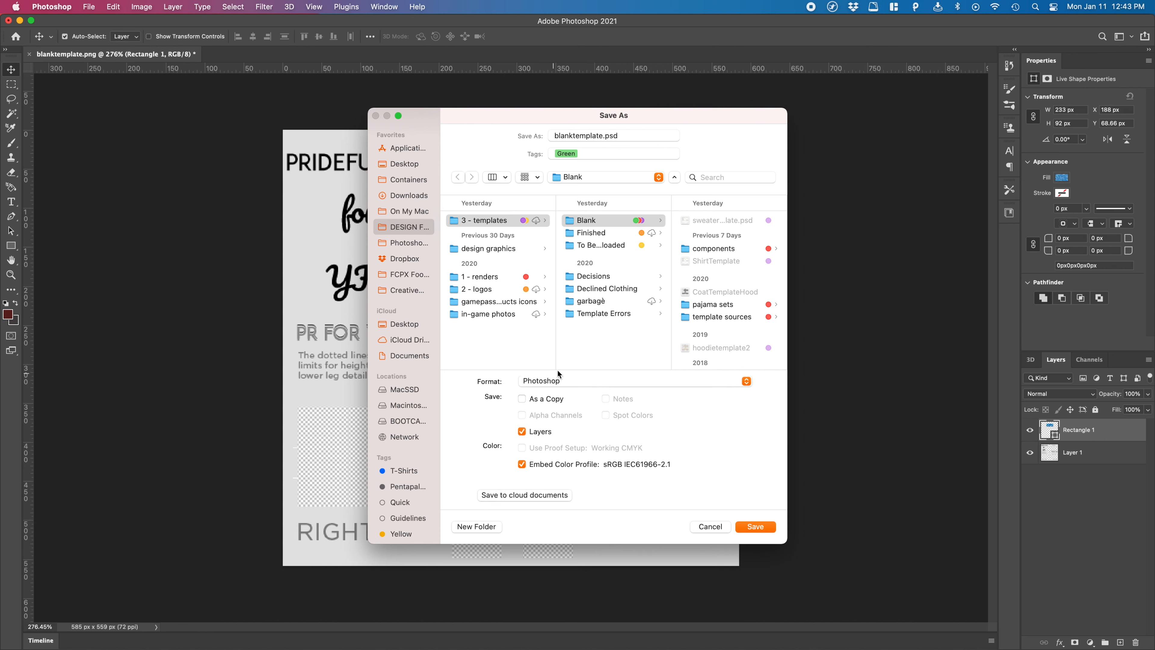
pyautogui.click(554, 381)
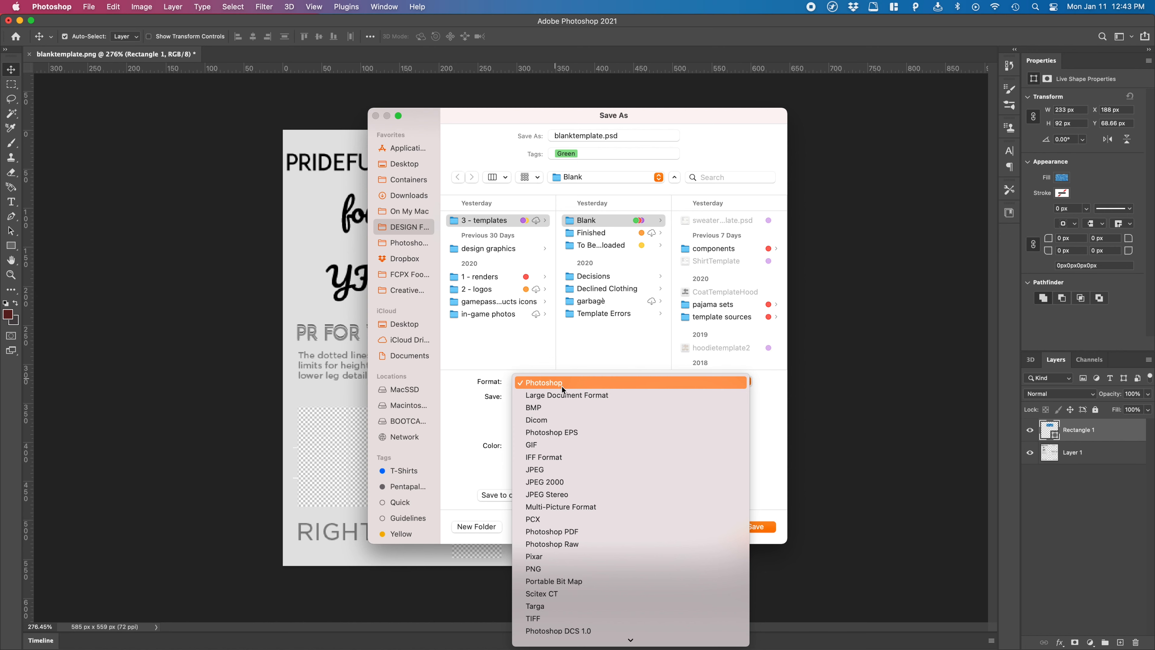
pyautogui.click(562, 388)
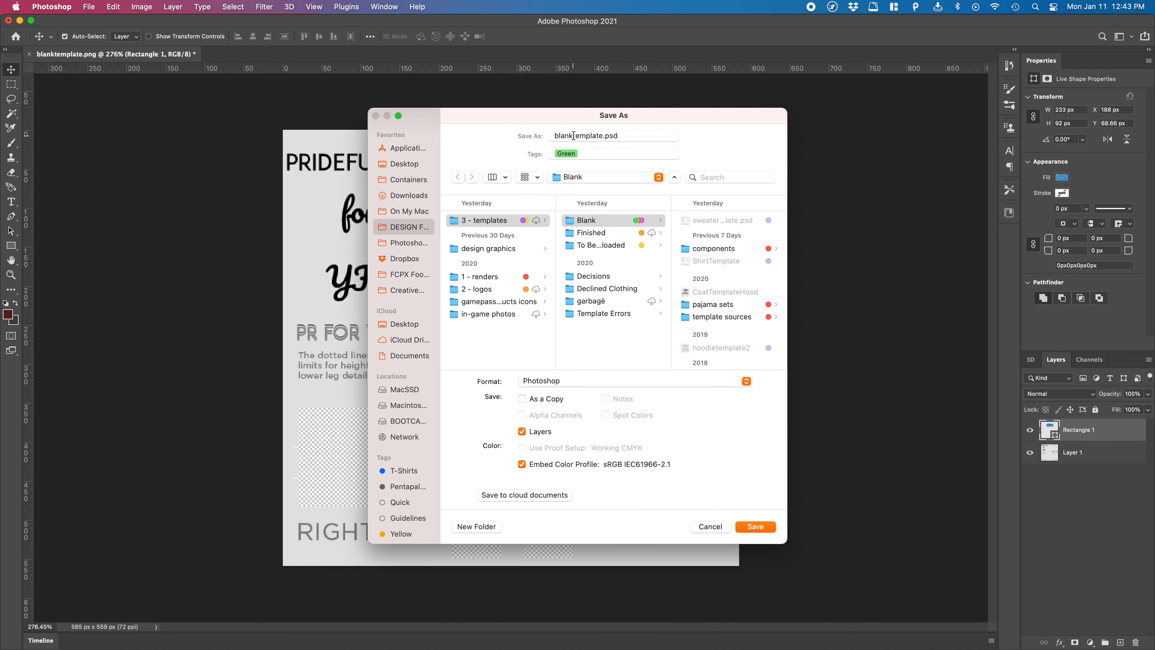
pyautogui.moveTo(552, 136); pyautogui.dragTo(621, 135)
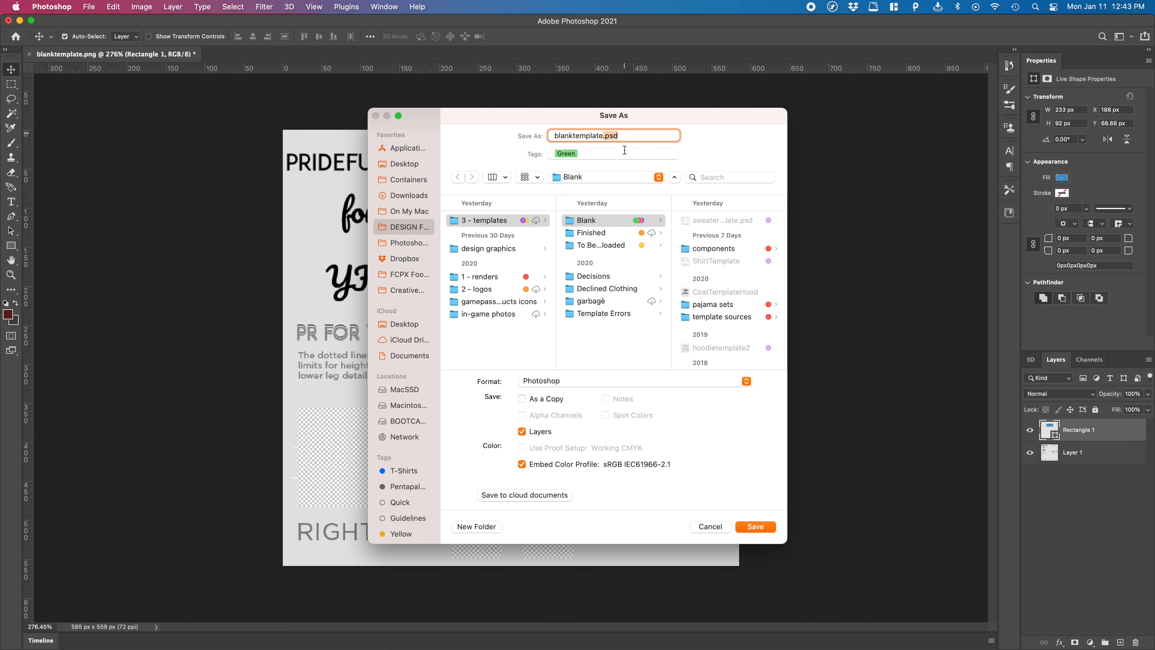
pyautogui.click(704, 531)
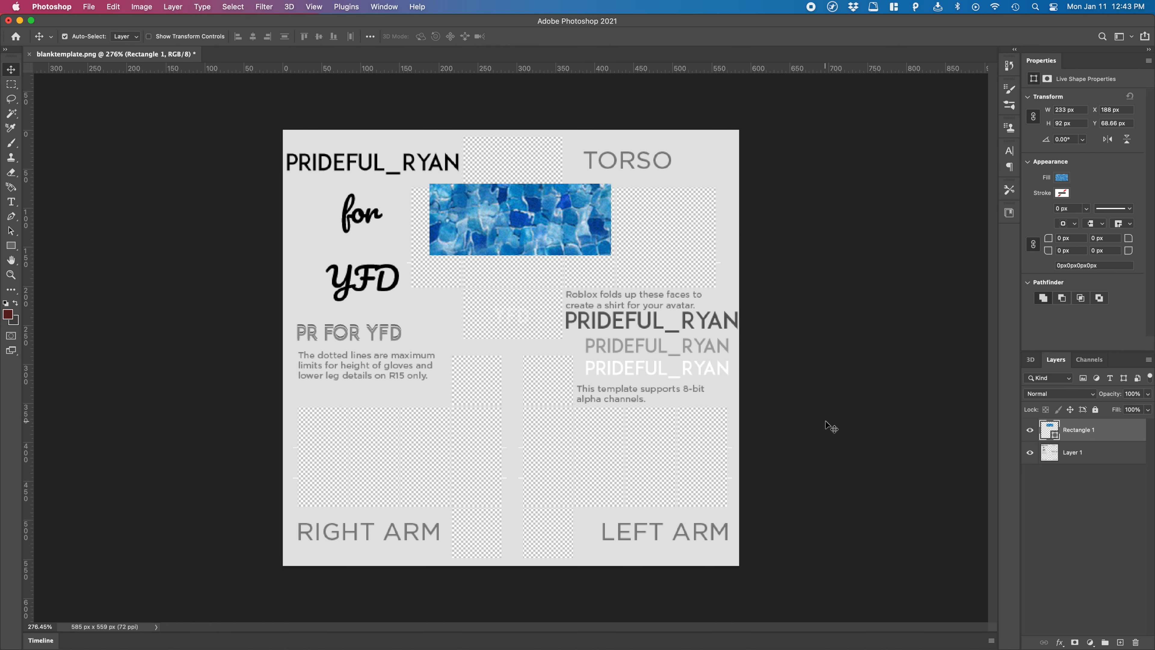
# Set up saving a copy of the document in PNG format as blanktemplate.png, and cancel the save
pyautogui.press('super+shift+s')
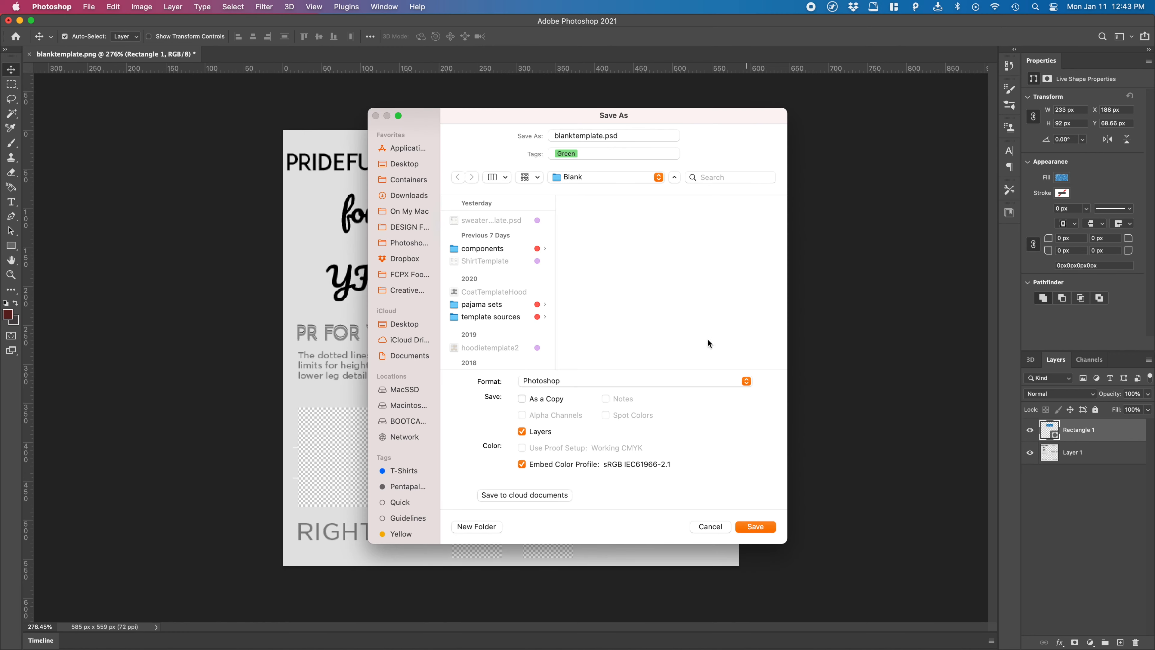
pyautogui.click(575, 378)
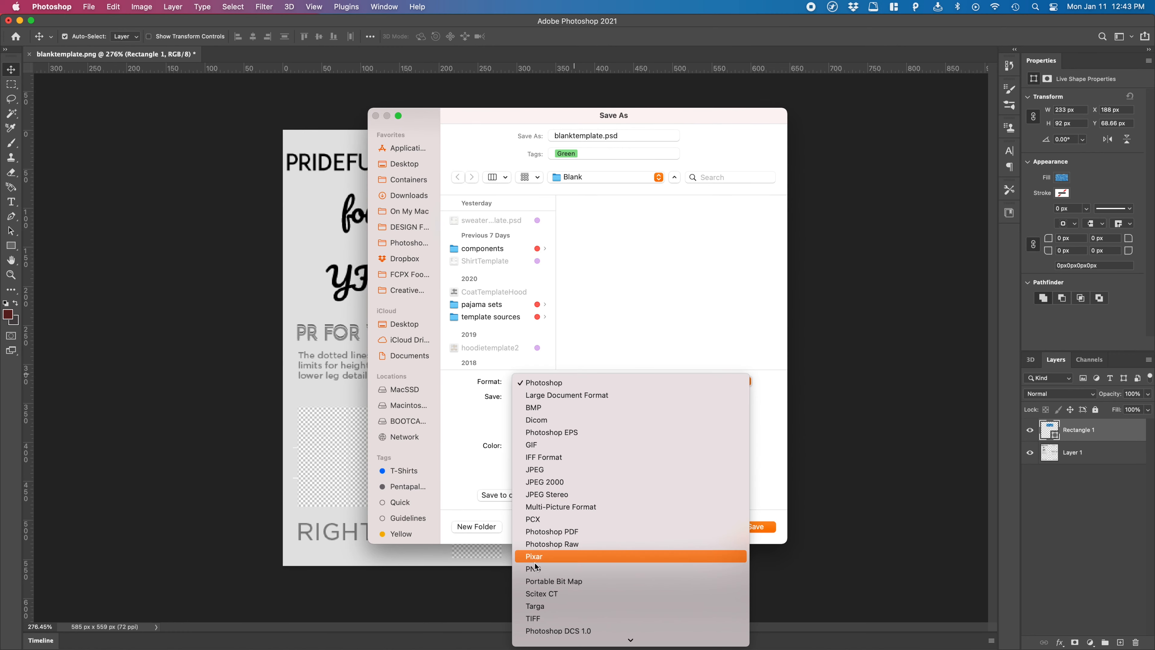
pyautogui.click(564, 568)
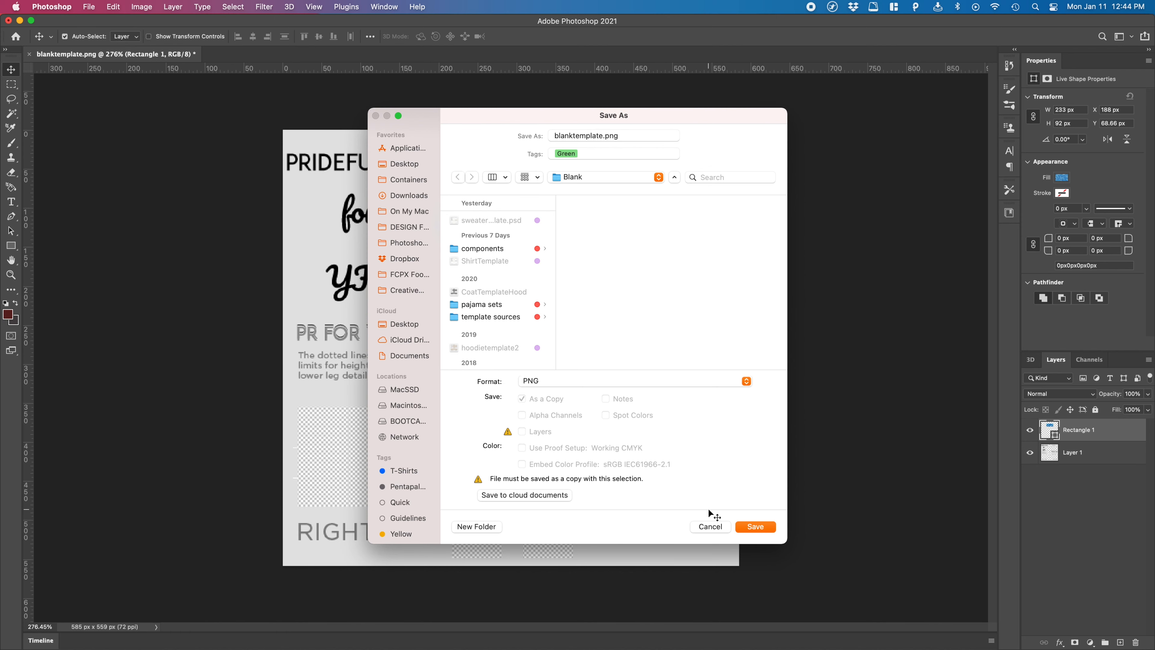
pyautogui.press('Escape')
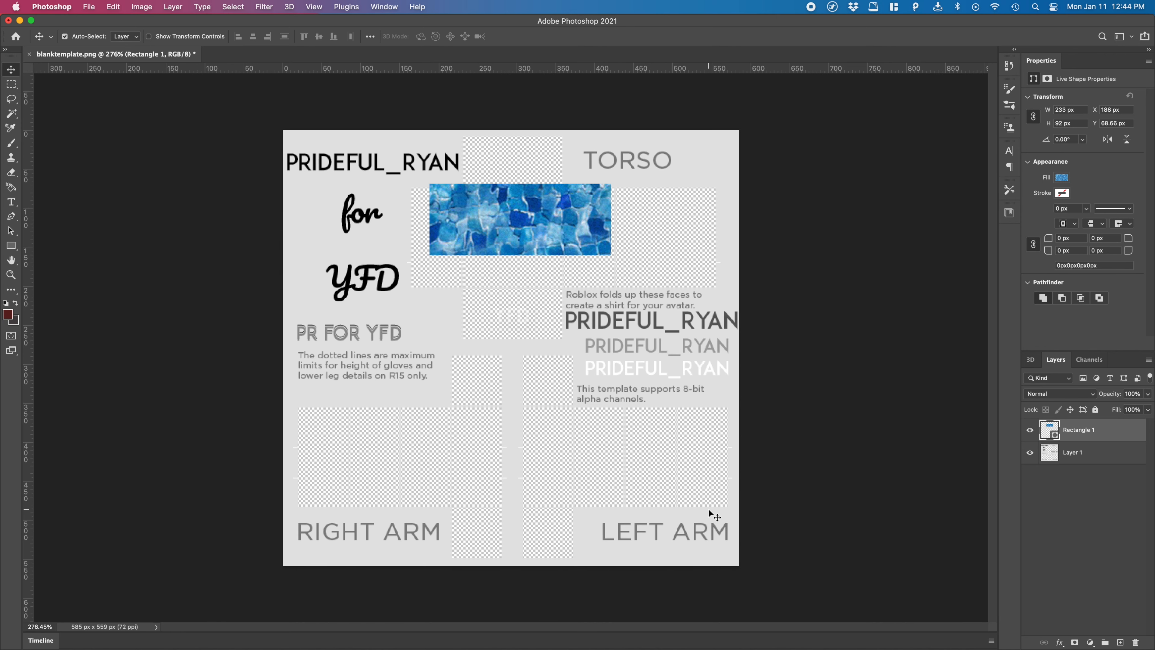